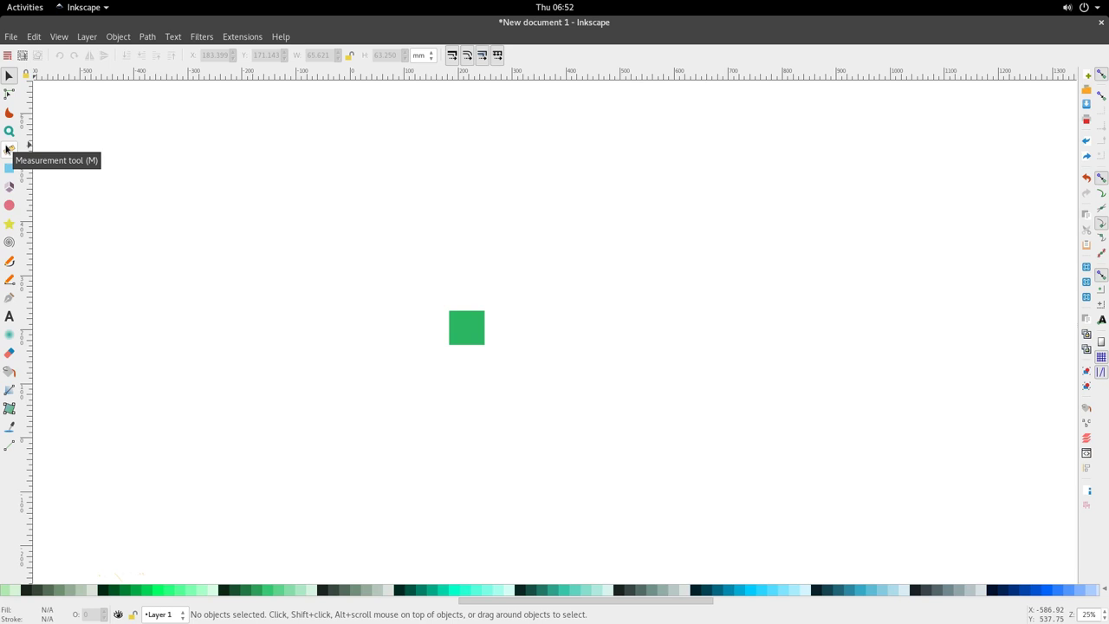
- Measure a straight vertical distance in the empty canvas area above the green square with the Measurement tool
{"action": "left_click", "coordinate": [8, 149]}
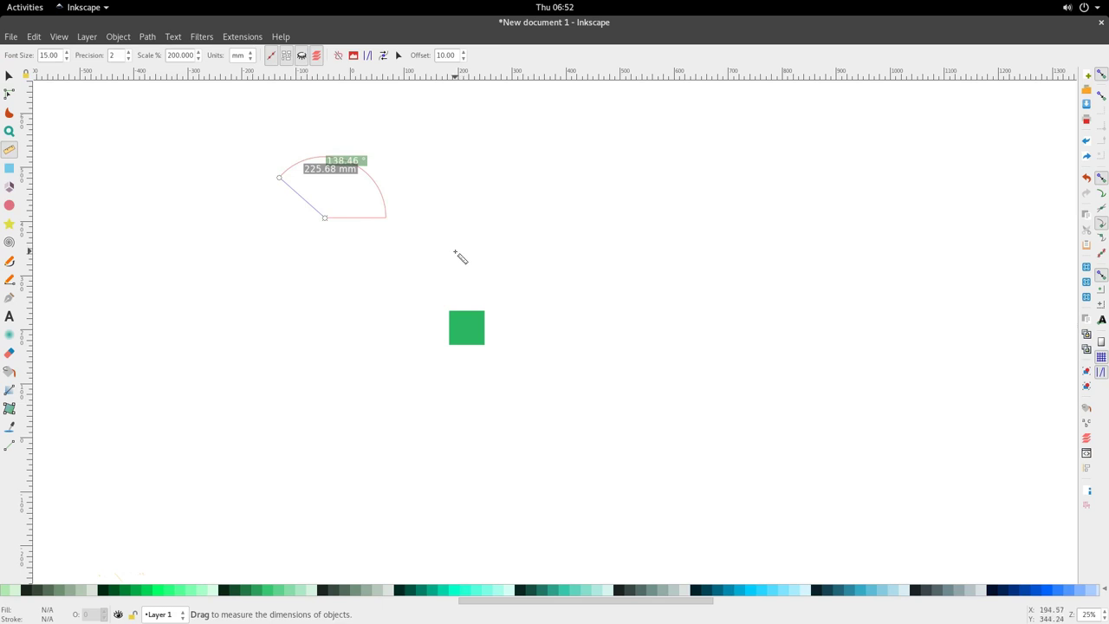
{"action": "scroll", "coordinate": [443, 214], "scroll_direction": "up", "scroll_amount": 2}
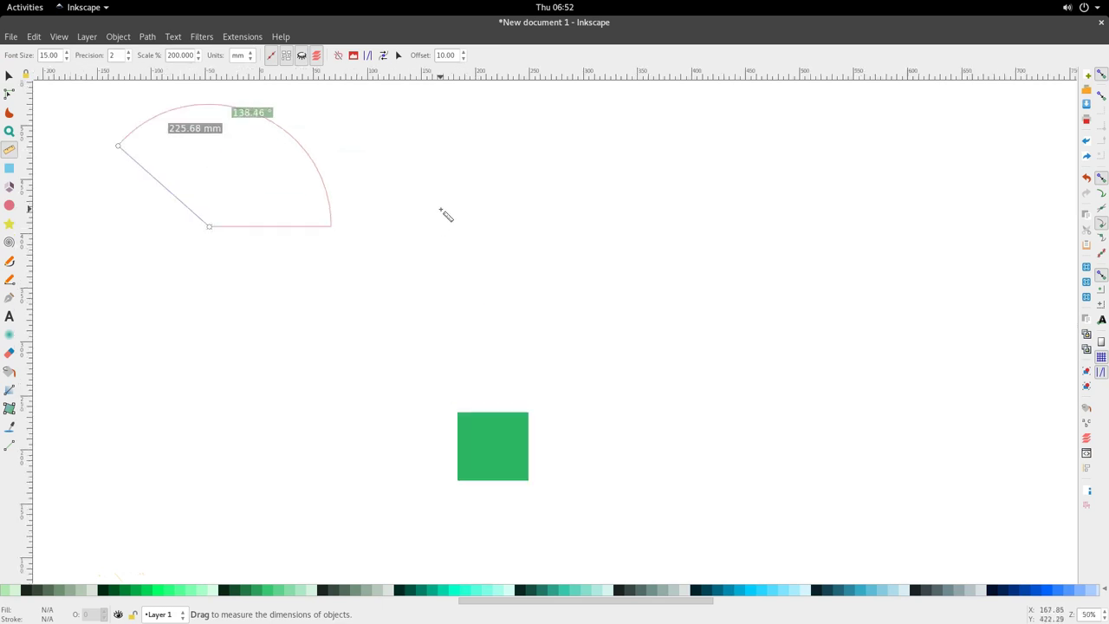
{"action": "scroll", "coordinate": [442, 214], "scroll_direction": "up", "scroll_amount": 1}
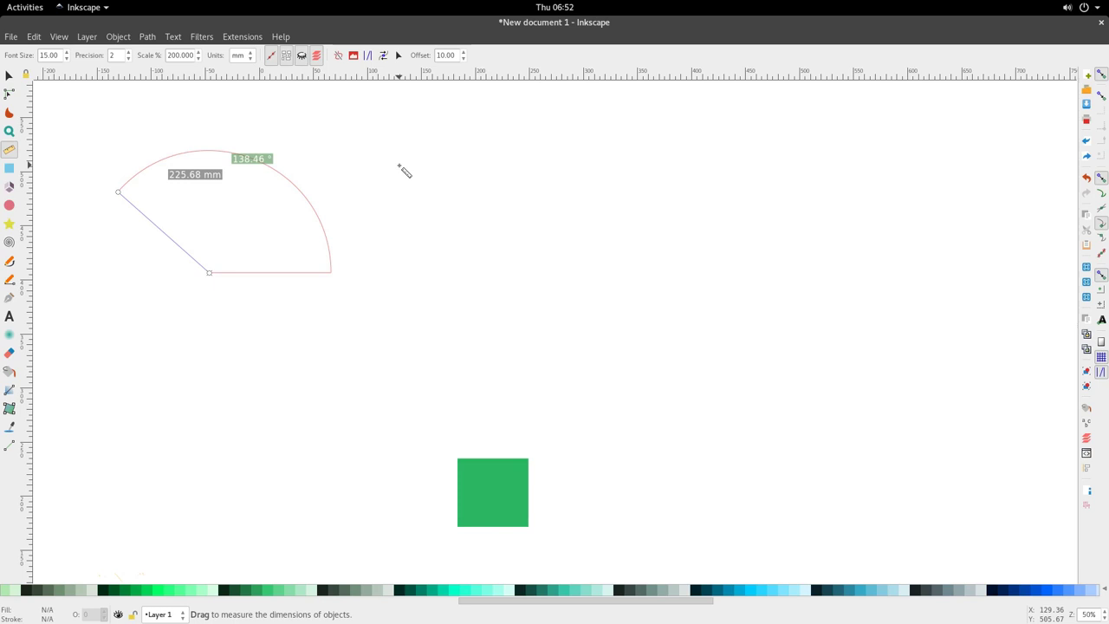
{"action": "mouse_move", "coordinate": [398, 165]}
{"action": "left_mouse_down"}
{"action": "mouse_move", "coordinate": [399, 307]}
{"action": "mouse_move", "coordinate": [397, 218]}
{"action": "mouse_move", "coordinate": [398, 286]}
{"action": "mouse_move", "coordinate": [362, 281]}
{"action": "mouse_move", "coordinate": [437, 279]}
{"action": "mouse_move", "coordinate": [406, 281]}
{"action": "left_mouse_up"}
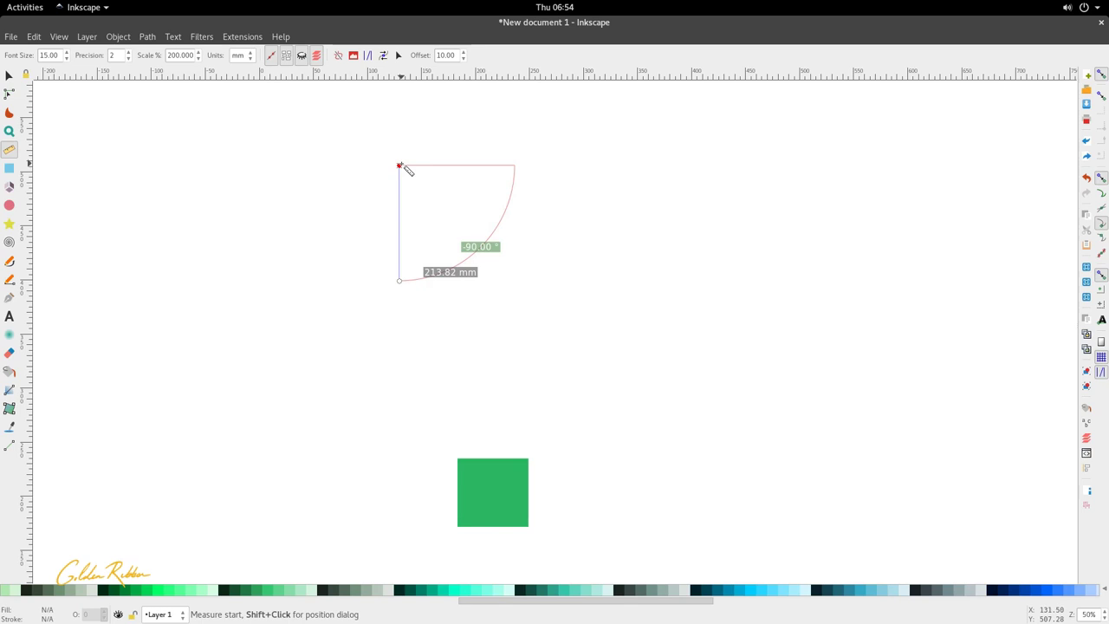
- Measure diagonally from the green square's upper-left corner to a point beyond its right edge
{"action": "scroll", "coordinate": [459, 308], "scroll_direction": "down", "scroll_amount": 2}
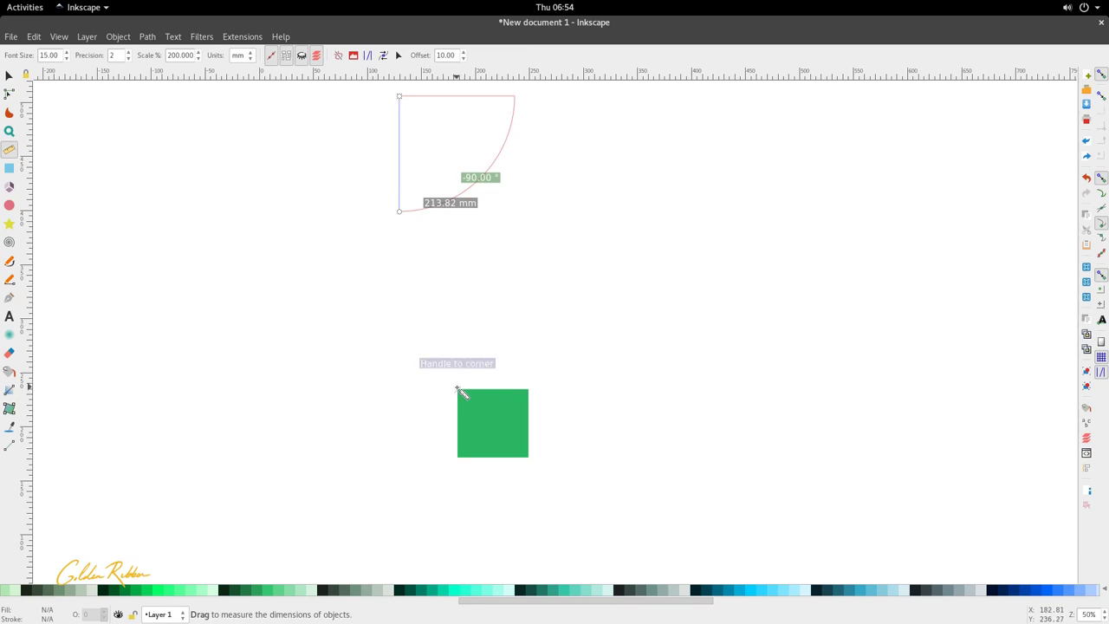
{"action": "scroll", "coordinate": [462, 391], "scroll_direction": "down", "scroll_amount": 2}
{"action": "scroll", "coordinate": [463, 353], "scroll_direction": "up", "scroll_amount": 1}
{"action": "scroll", "coordinate": [475, 371], "scroll_direction": "down", "scroll_amount": 1}
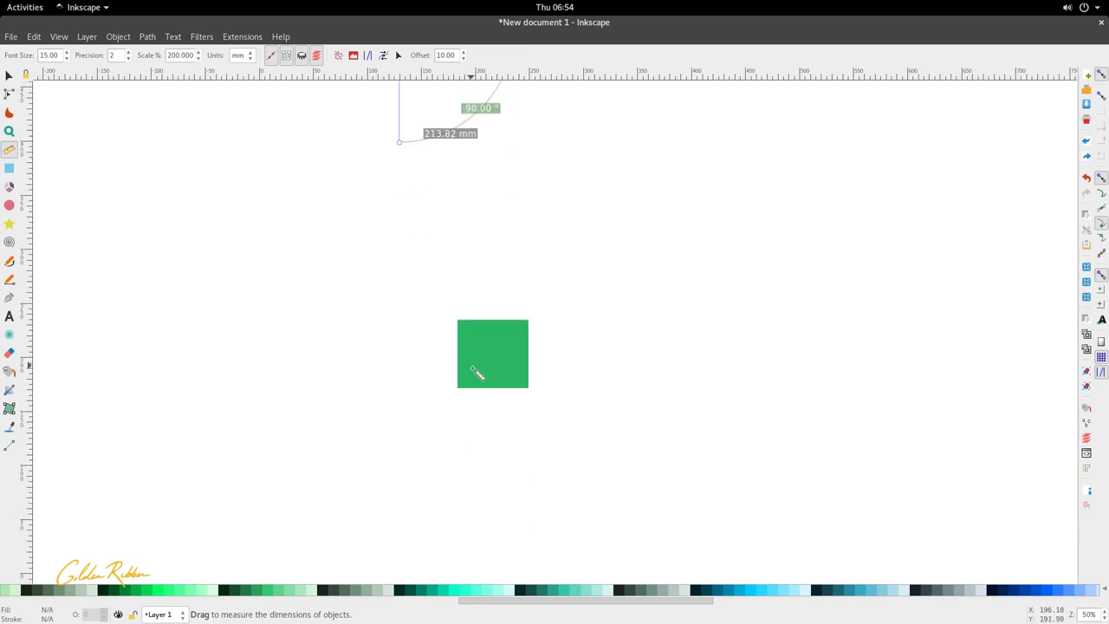
{"action": "scroll", "coordinate": [481, 387], "scroll_direction": "up", "scroll_amount": 3}
{"action": "scroll", "coordinate": [475, 367], "scroll_direction": "right", "scroll_amount": 3}
{"action": "scroll", "coordinate": [474, 367], "scroll_direction": "up", "scroll_amount": 3}
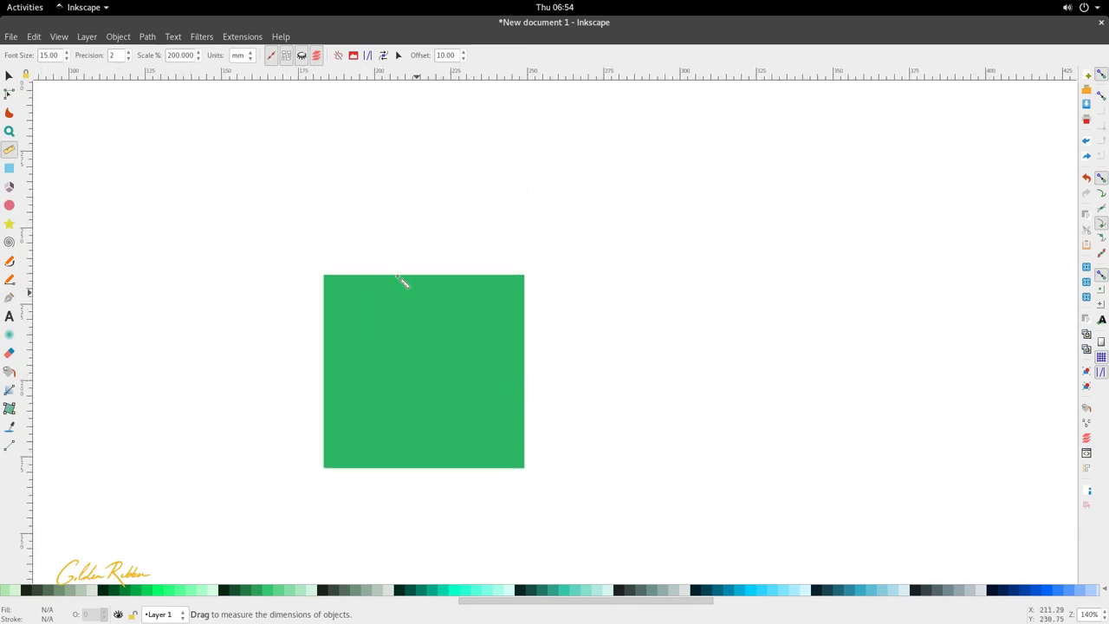
{"action": "left_click_drag", "start_coordinate": [327, 276], "coordinate": [609, 364]}
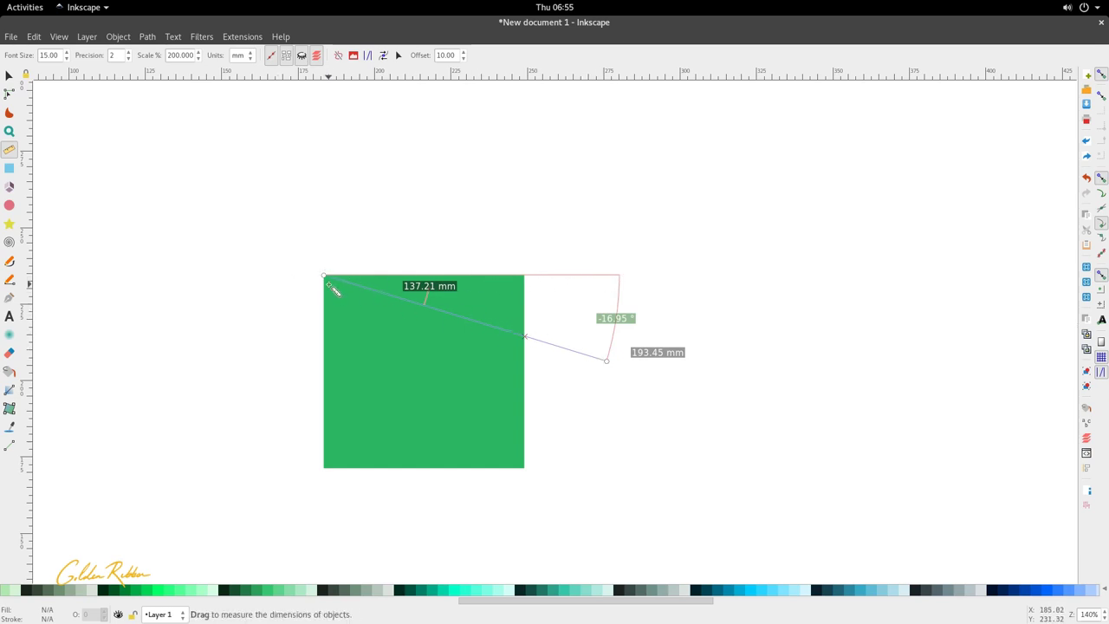
- Reposition the measurement's end point several times outside the square's right edge to compare lengths and angles
{"action": "mouse_move", "coordinate": [610, 364]}
{"action": "left_mouse_down"}
{"action": "mouse_move", "coordinate": [601, 424]}
{"action": "mouse_move", "coordinate": [607, 365]}
{"action": "left_mouse_up"}
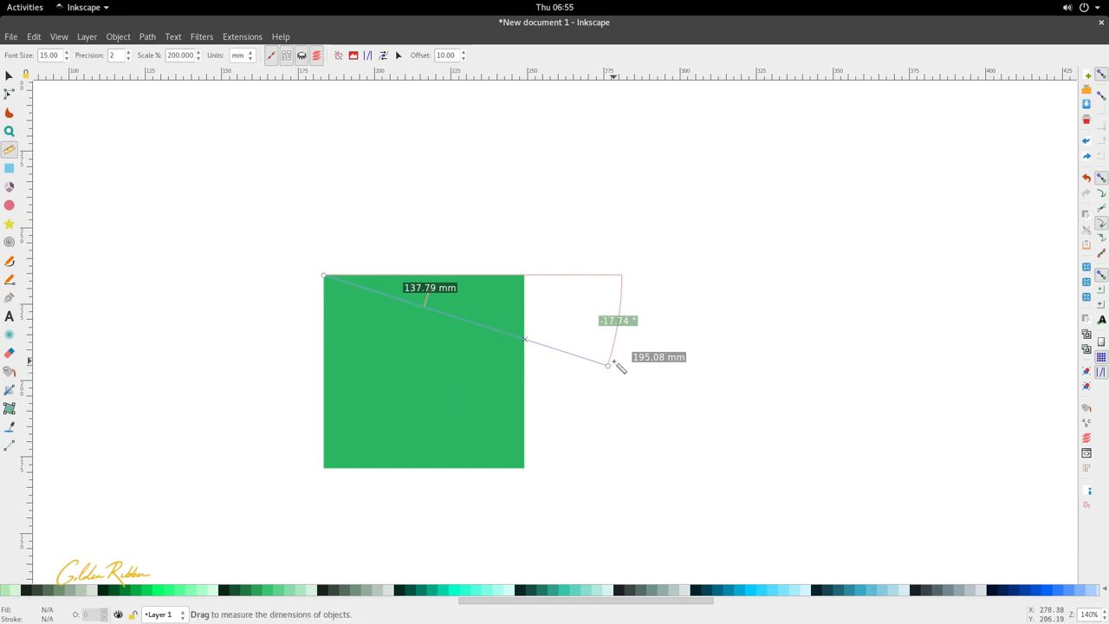
{"action": "left_click_drag", "start_coordinate": [611, 366], "coordinate": [581, 387]}
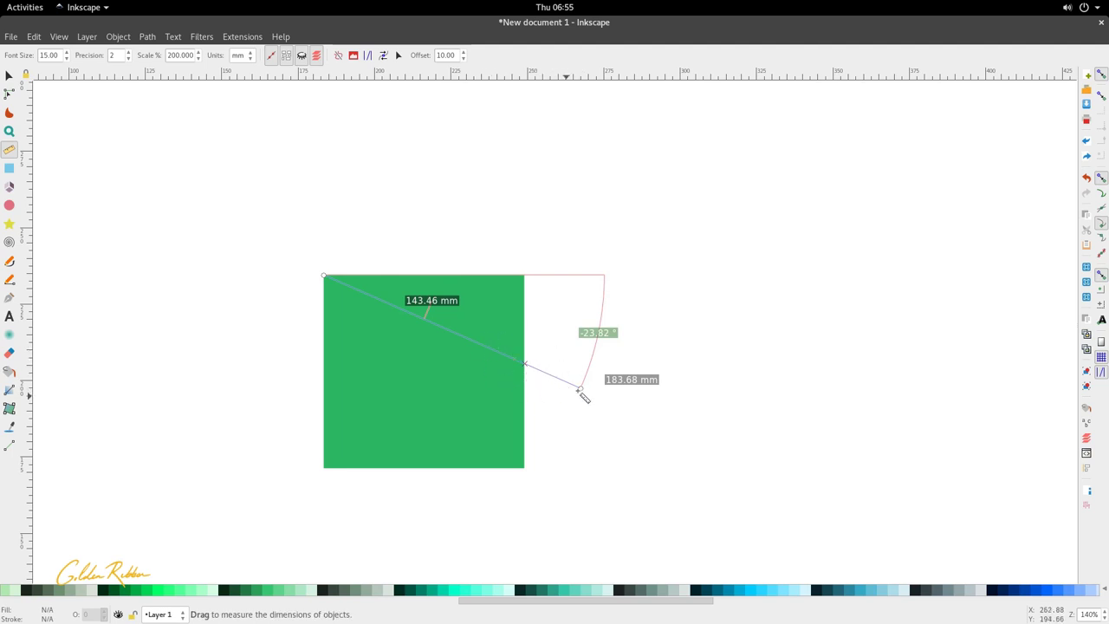
{"action": "left_click_drag", "start_coordinate": [581, 387], "coordinate": [556, 412]}
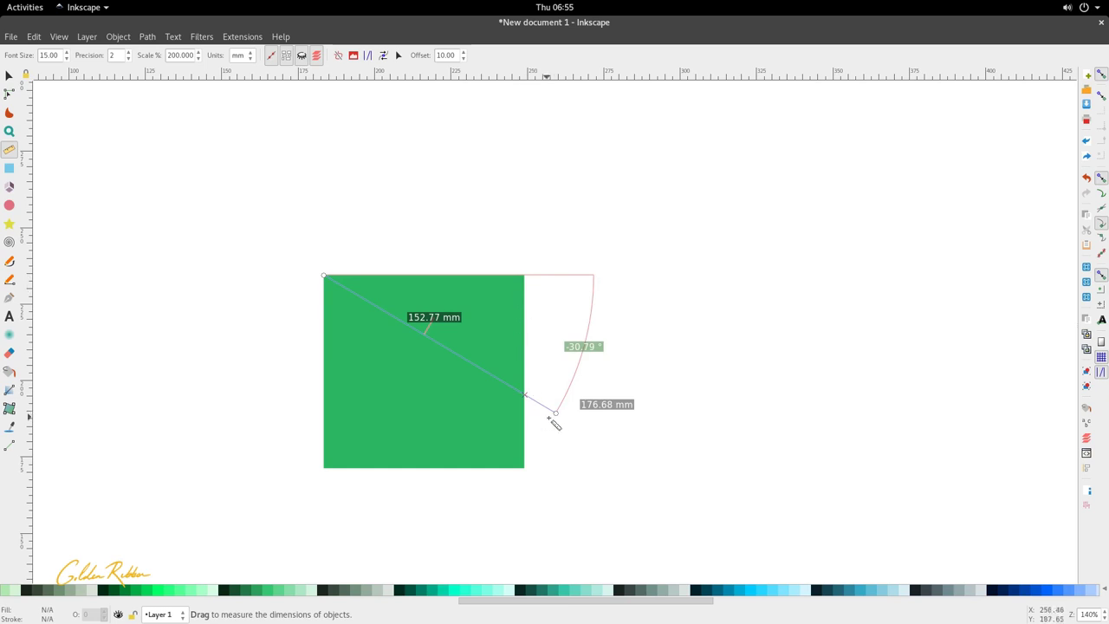
{"action": "left_click_drag", "start_coordinate": [559, 416], "coordinate": [572, 346]}
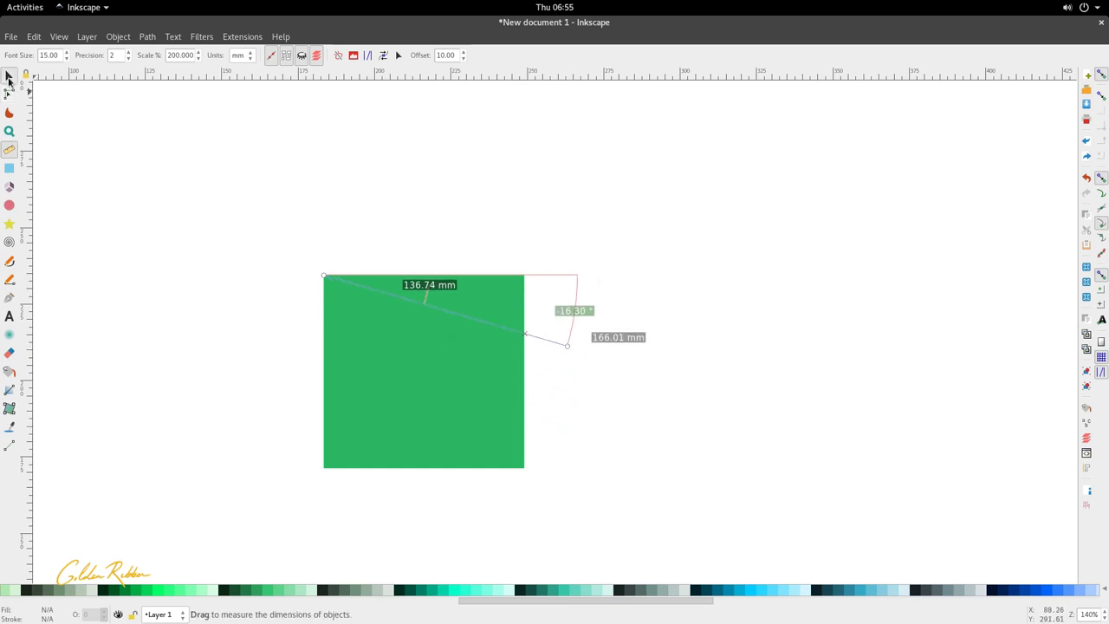
- Switch to the Selector and back to the Measurement tool, and move the kept measurement's end point slightly downward
{"action": "left_click", "coordinate": [8, 75]}
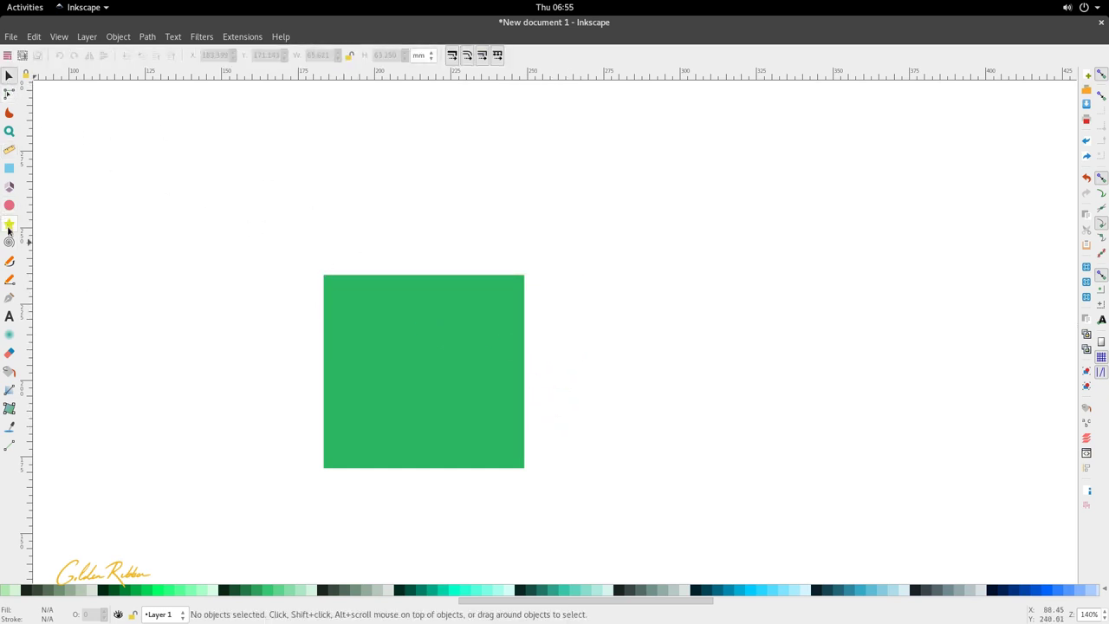
{"action": "left_click", "coordinate": [9, 149]}
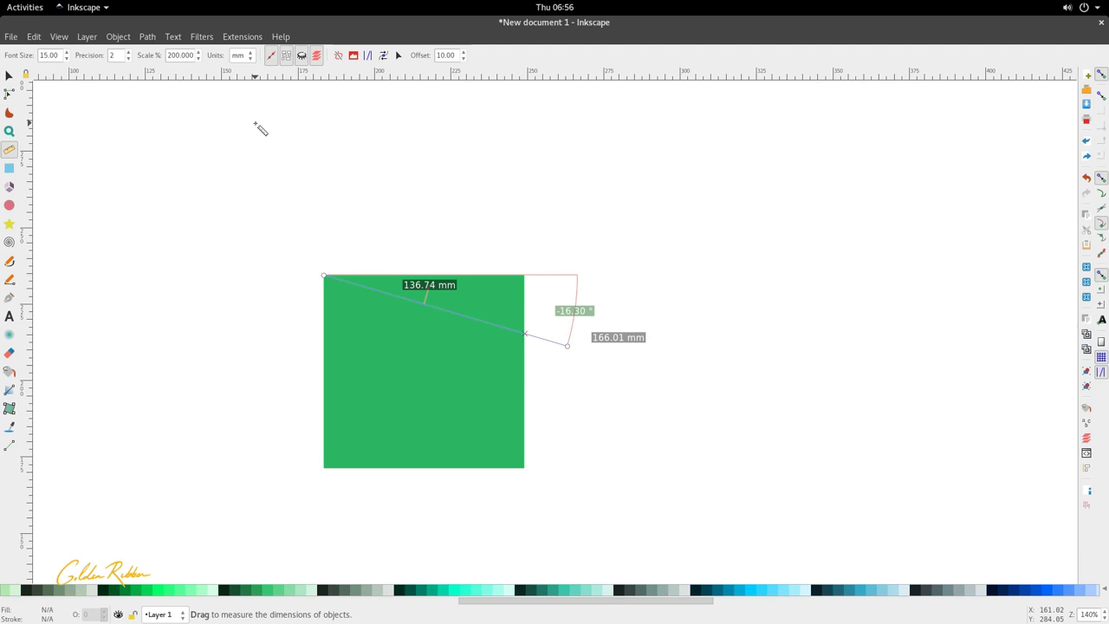
{"action": "left_click", "coordinate": [313, 57]}
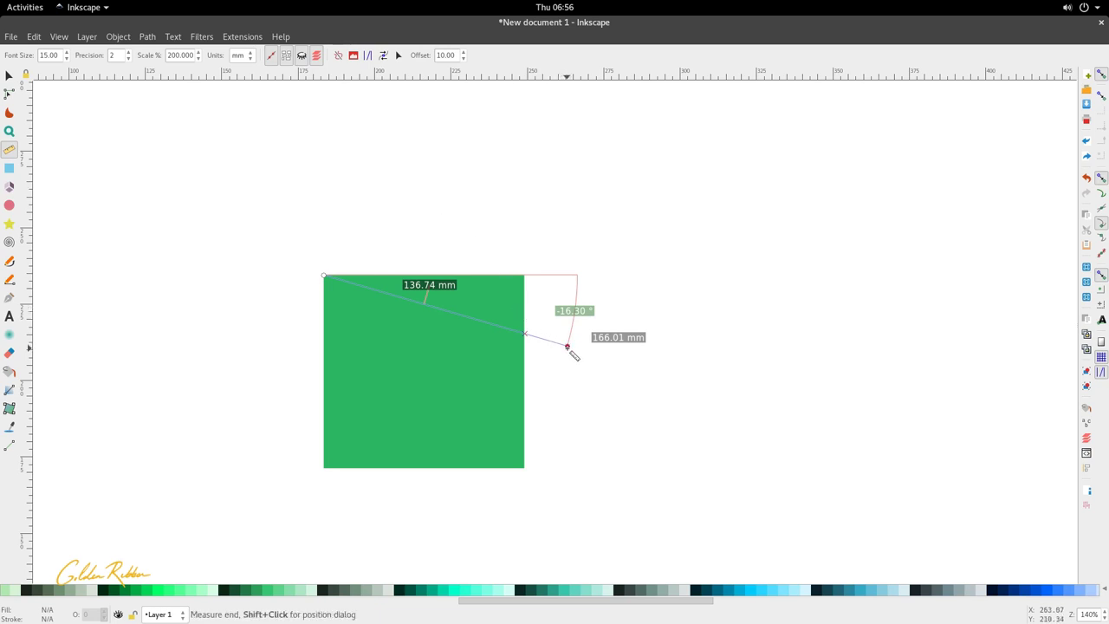
{"action": "left_click_drag", "start_coordinate": [566, 347], "coordinate": [559, 370]}
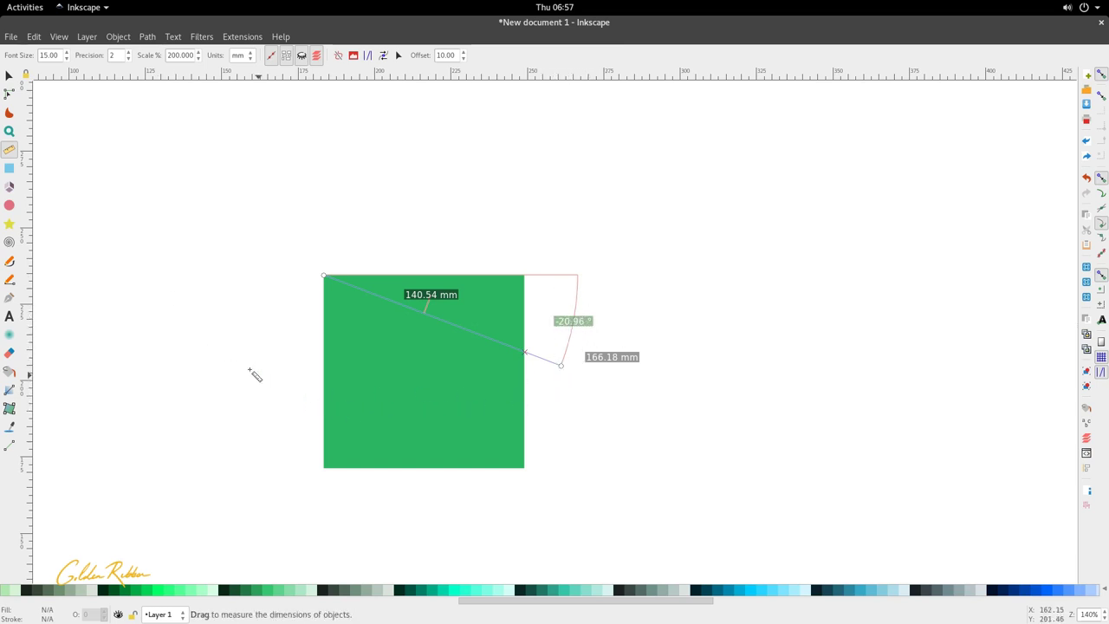
- Reverse the measurement direction and restore it, readjusting the free end point near the square's right edge each time
{"action": "left_click", "coordinate": [336, 60]}
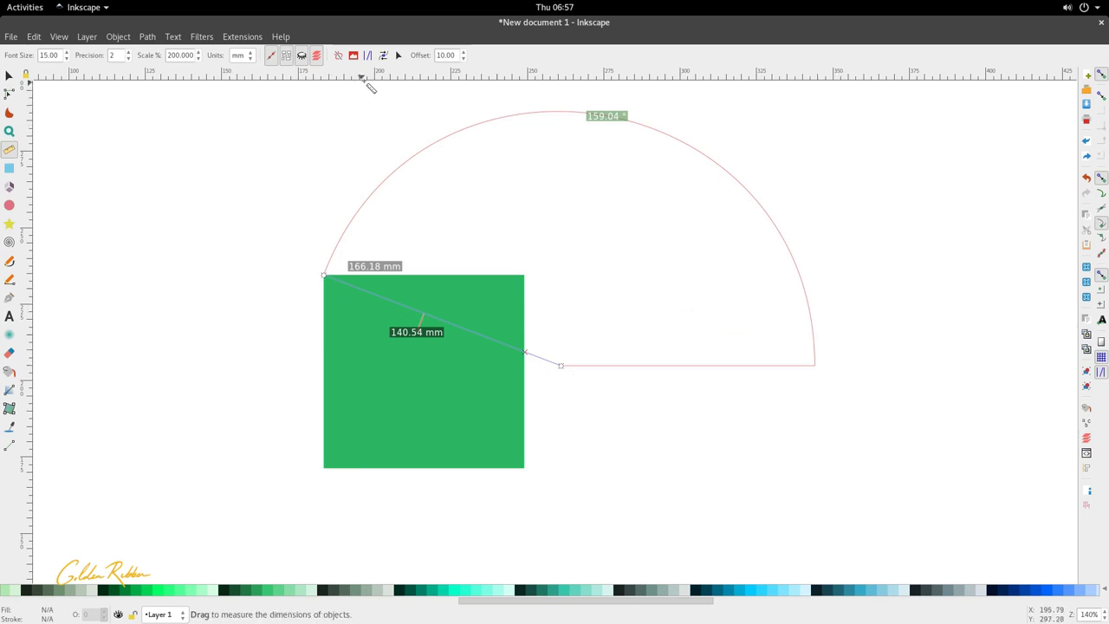
{"action": "left_click_drag", "start_coordinate": [560, 366], "coordinate": [542, 401]}
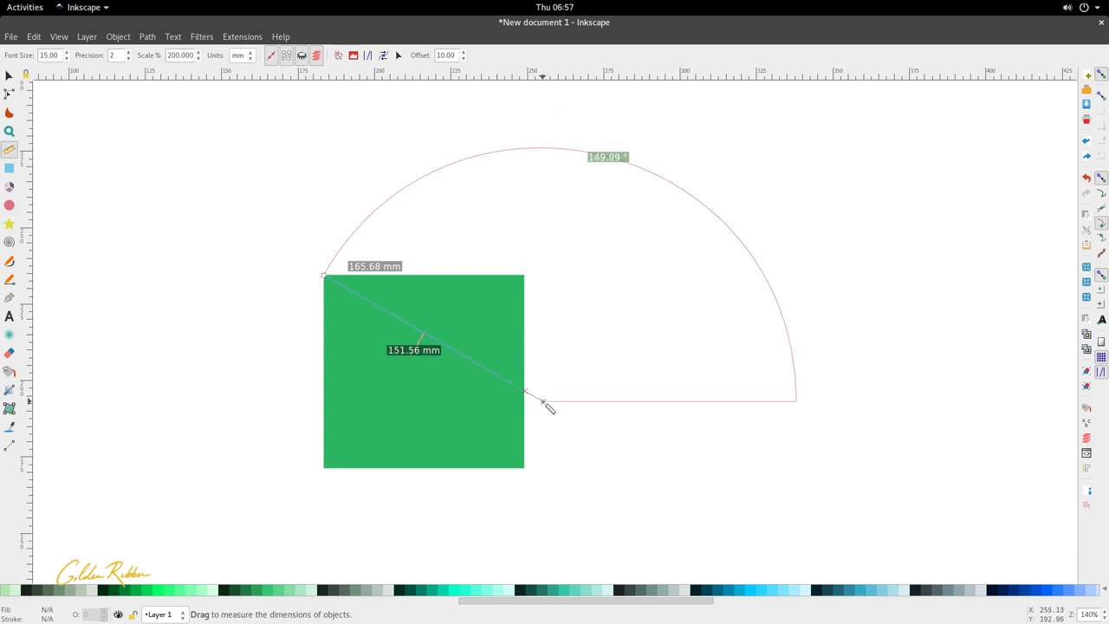
{"action": "left_click", "coordinate": [339, 56]}
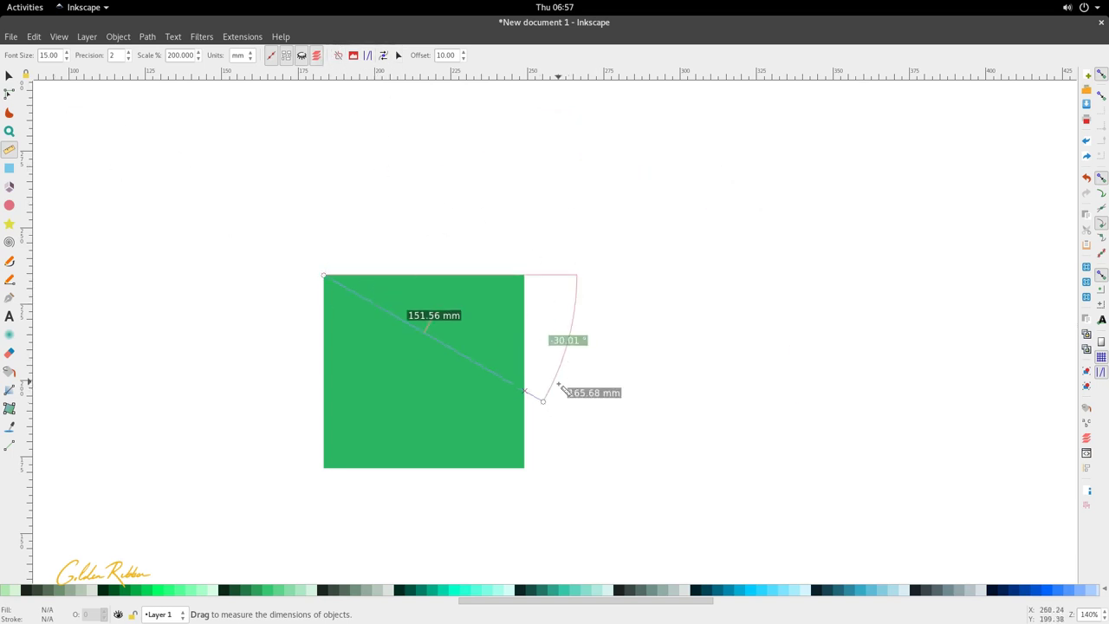
{"action": "mouse_move", "coordinate": [544, 404]}
{"action": "left_mouse_down"}
{"action": "mouse_move", "coordinate": [562, 377]}
{"action": "mouse_move", "coordinate": [560, 356]}
{"action": "mouse_move", "coordinate": [562, 392]}
{"action": "left_mouse_up"}
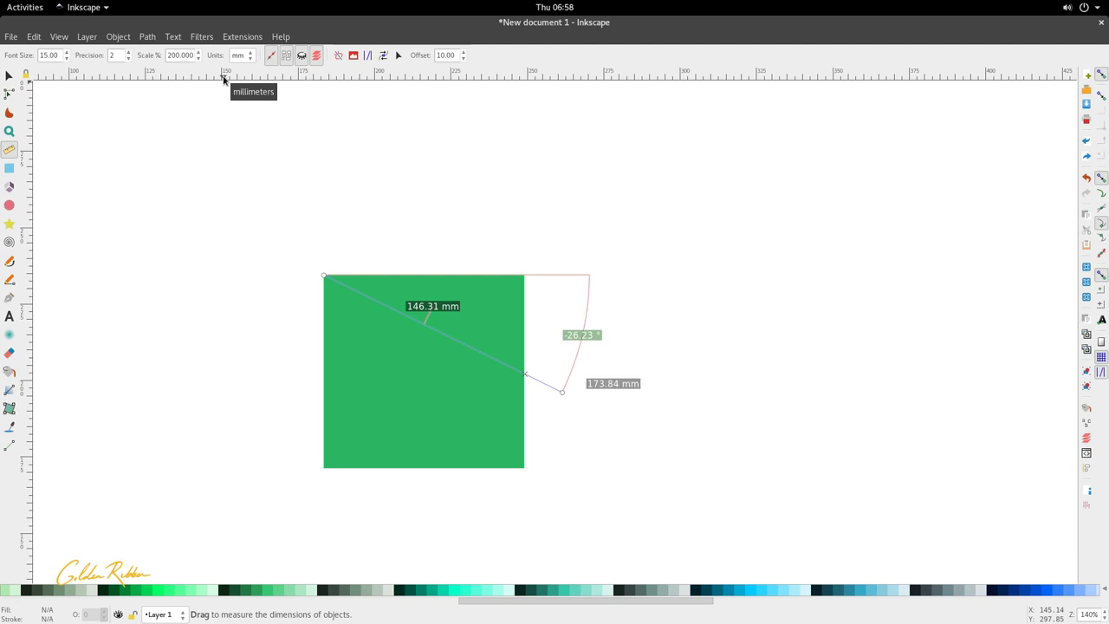
- Set the measurement labels' font size to 19 and try a precision of 3 before returning it to 2
{"action": "left_click", "coordinate": [68, 52]}
{"action": "left_click", "coordinate": [68, 52]}
{"action": "left_click", "coordinate": [68, 52]}
{"action": "left_click", "coordinate": [68, 52]}
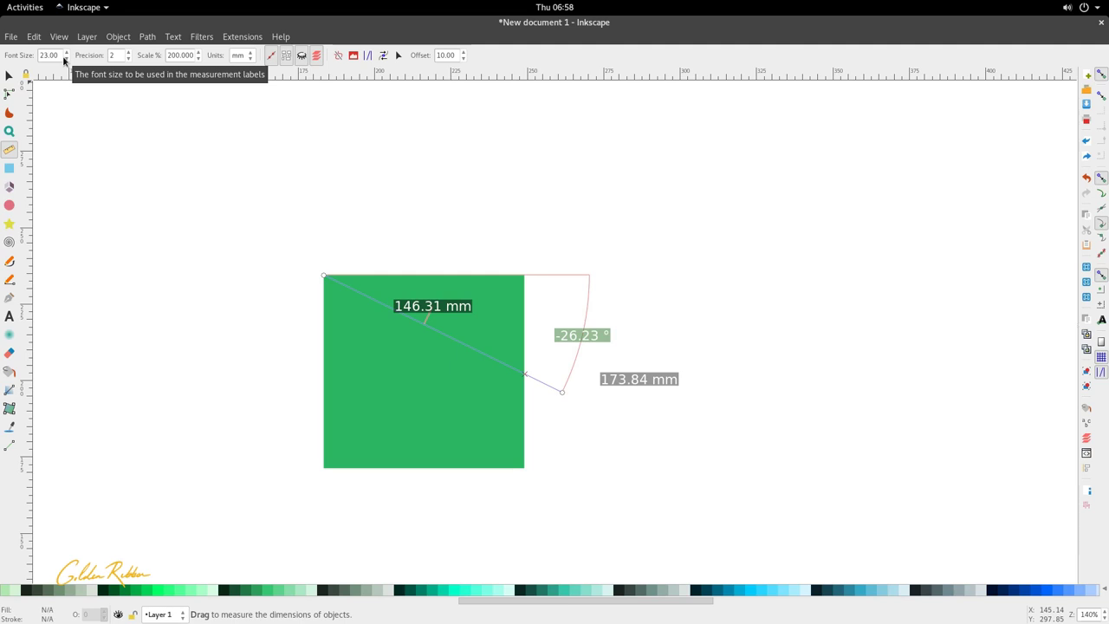
{"action": "scroll", "coordinate": [64, 59], "scroll_direction": "down", "scroll_amount": 8}
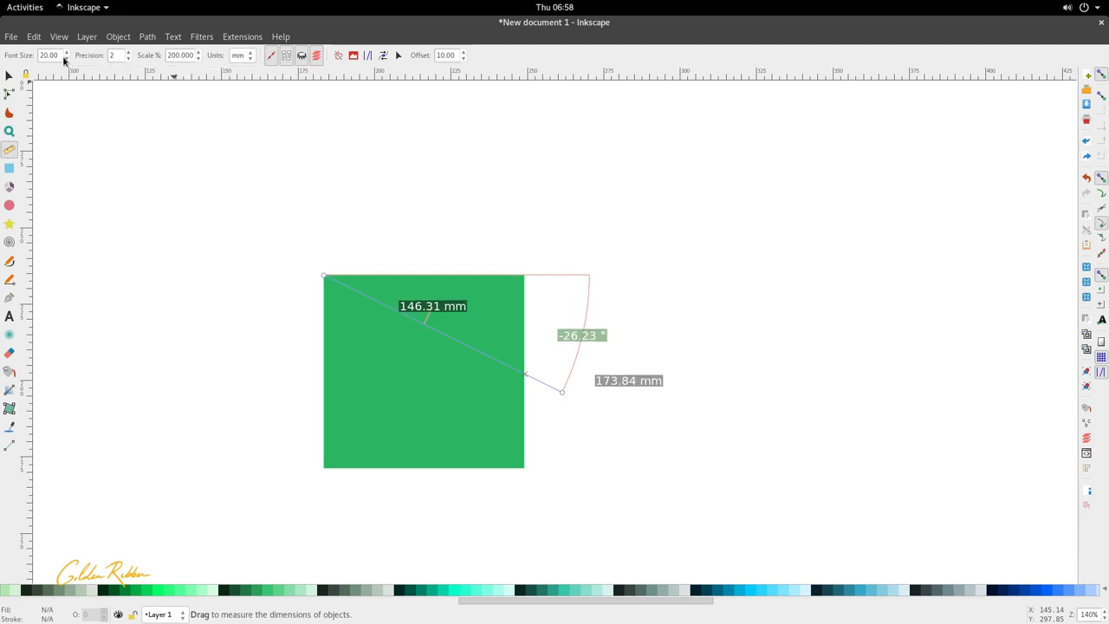
{"action": "scroll", "coordinate": [64, 56], "scroll_direction": "up", "scroll_amount": 4}
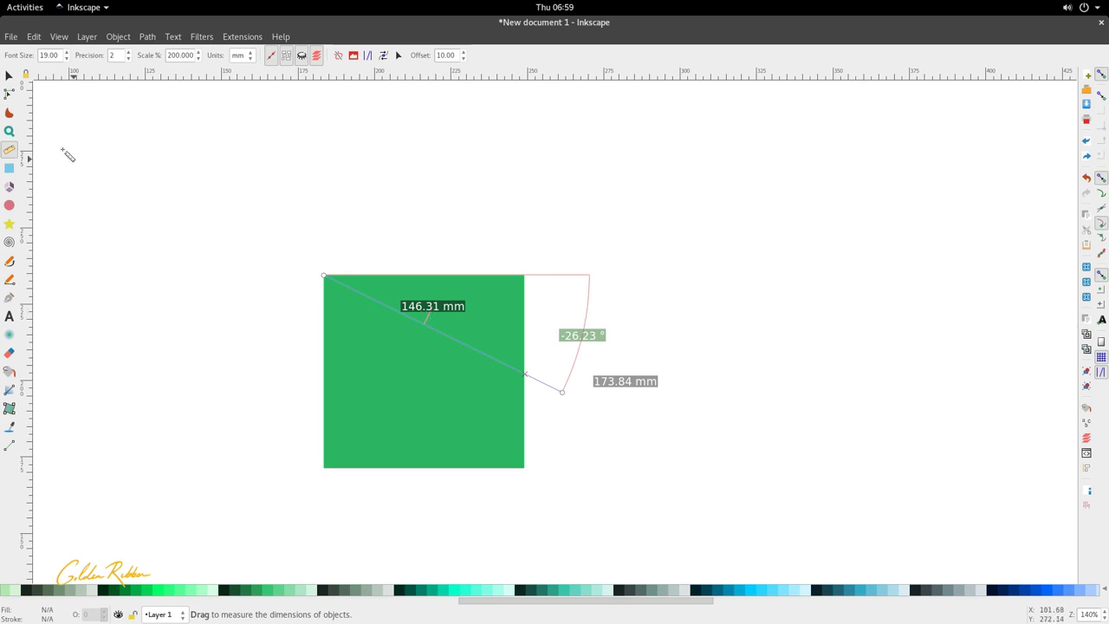
{"action": "left_click", "coordinate": [129, 52]}
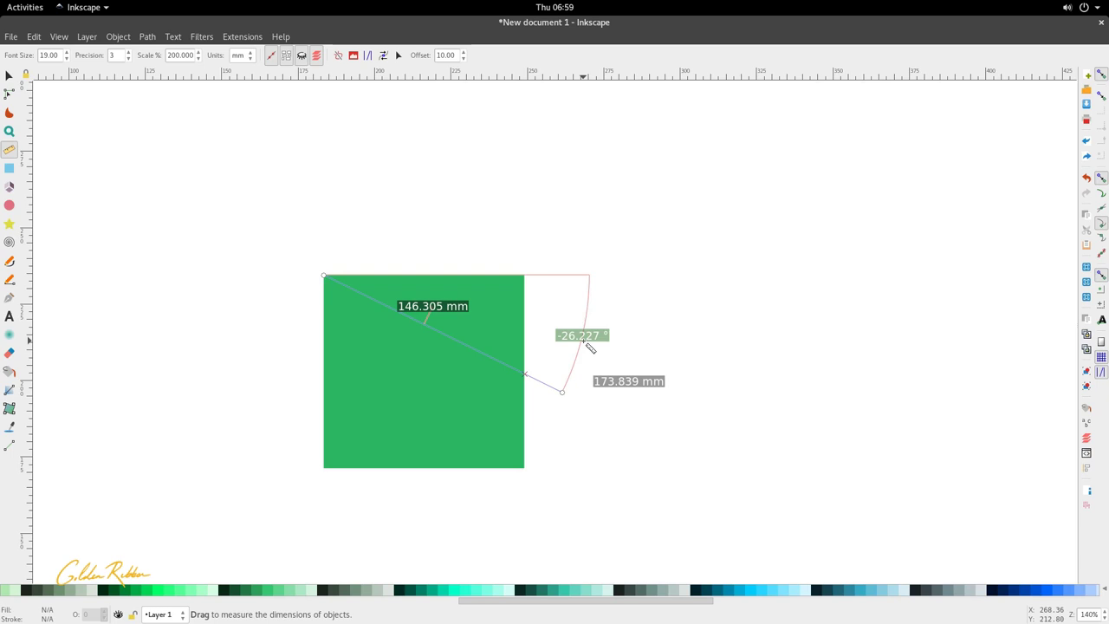
{"action": "left_click", "coordinate": [129, 59]}
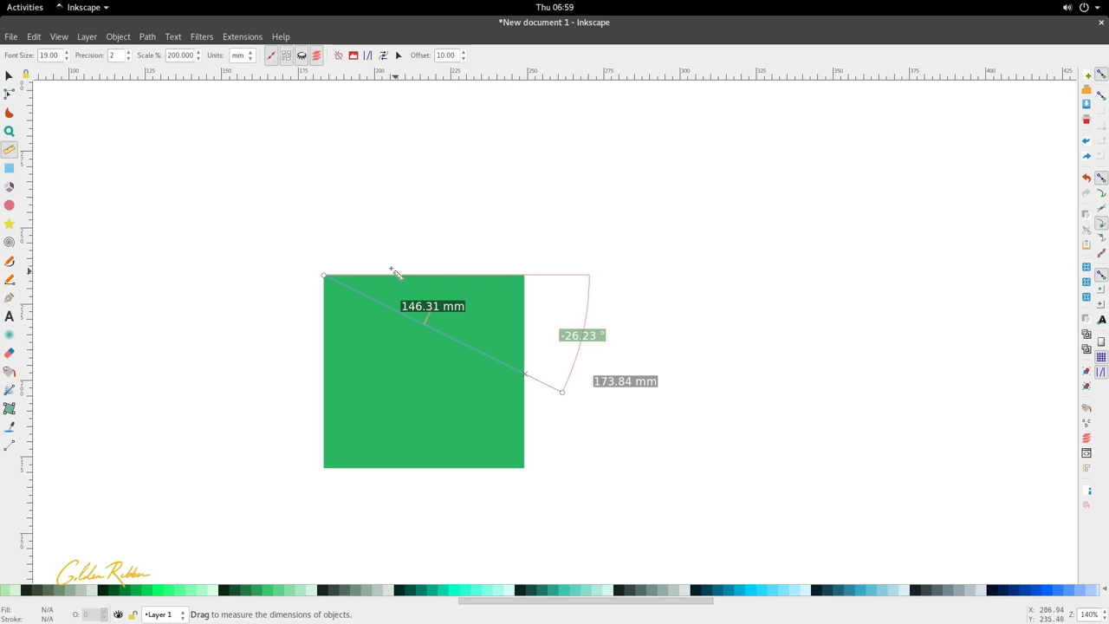
- Measure the green square's left edge from its upper-left corner to its lower-left corner
{"action": "left_click", "coordinate": [172, 54]}
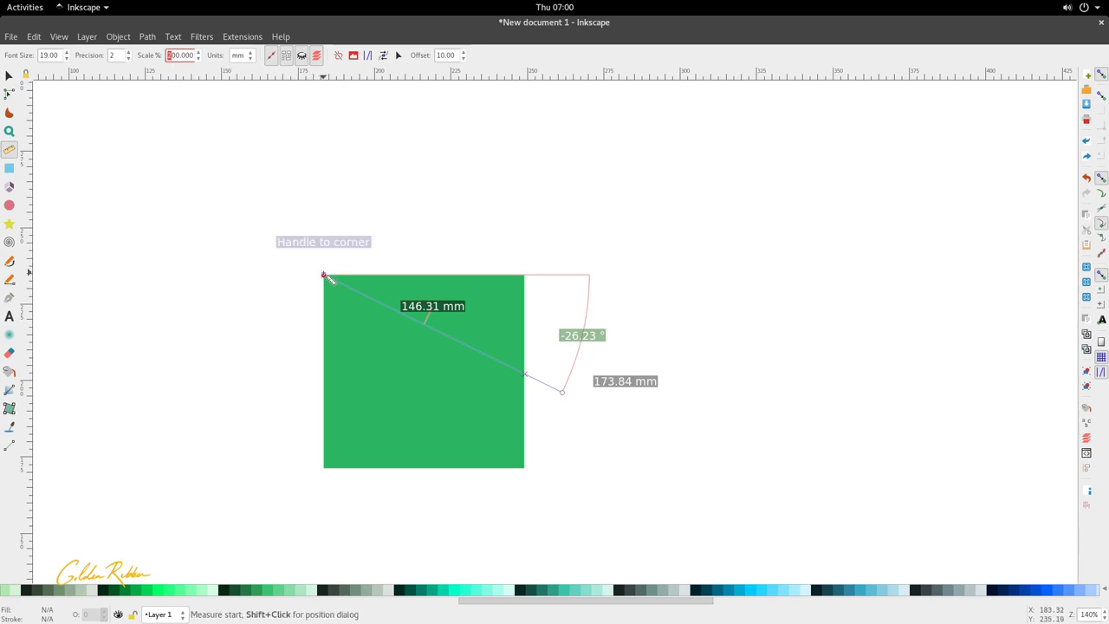
{"action": "left_click_drag", "start_coordinate": [324, 275], "coordinate": [324, 467]}
{"action": "left_click_drag", "start_coordinate": [338, 249], "coordinate": [324, 467]}
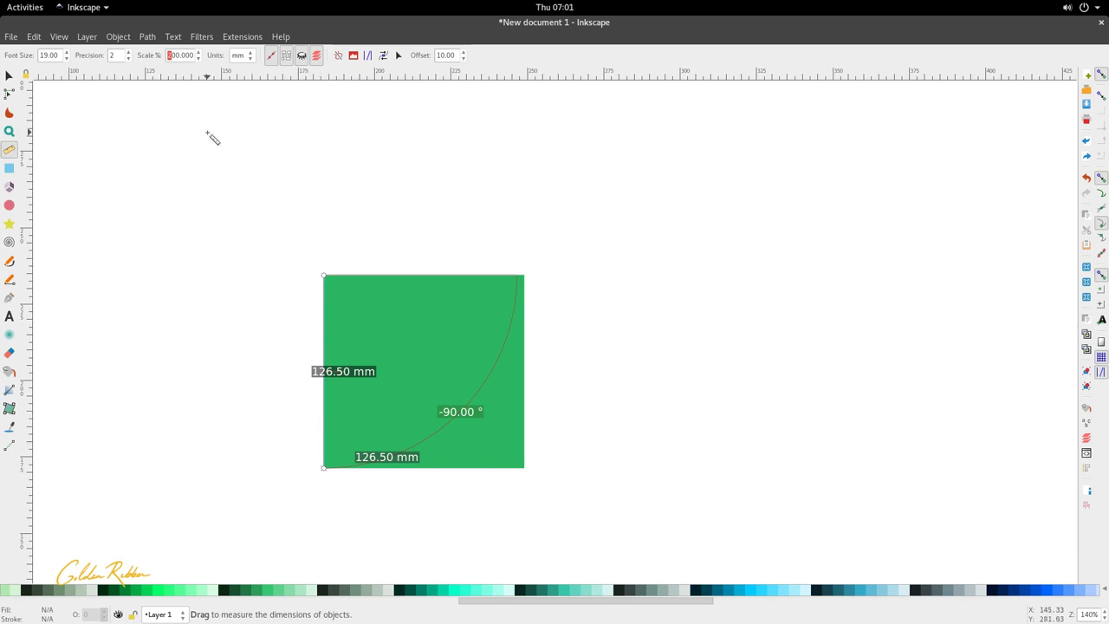
- Set the measurement scale to 100%
{"action": "key", "text": "Delete"}
{"action": "key", "text": "1"}
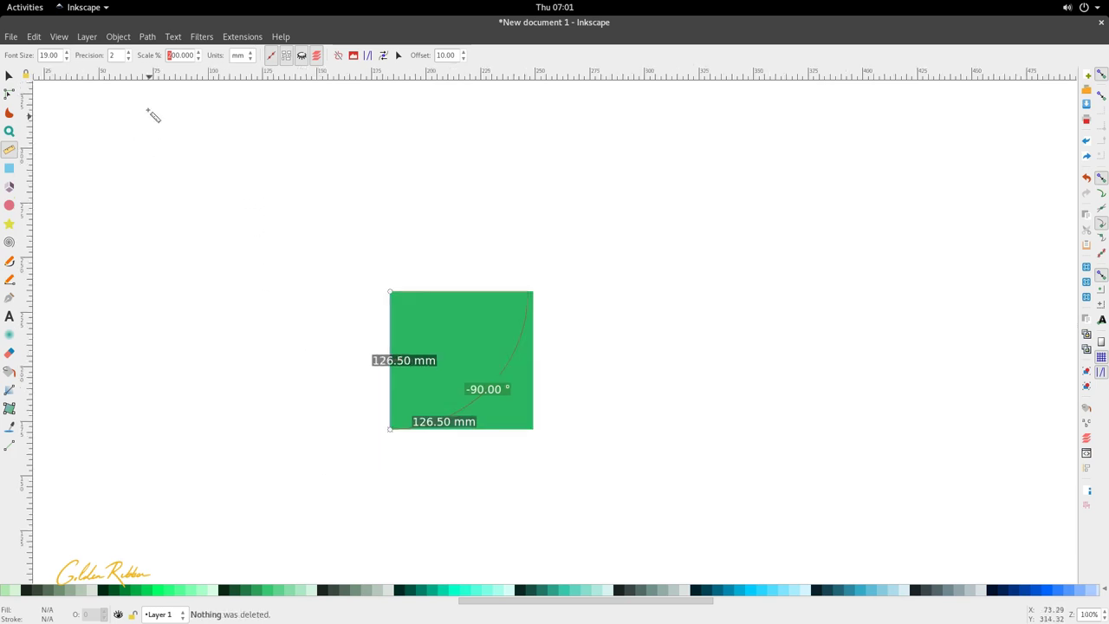
{"action": "left_click", "coordinate": [169, 55]}
{"action": "type", "text": "2"}
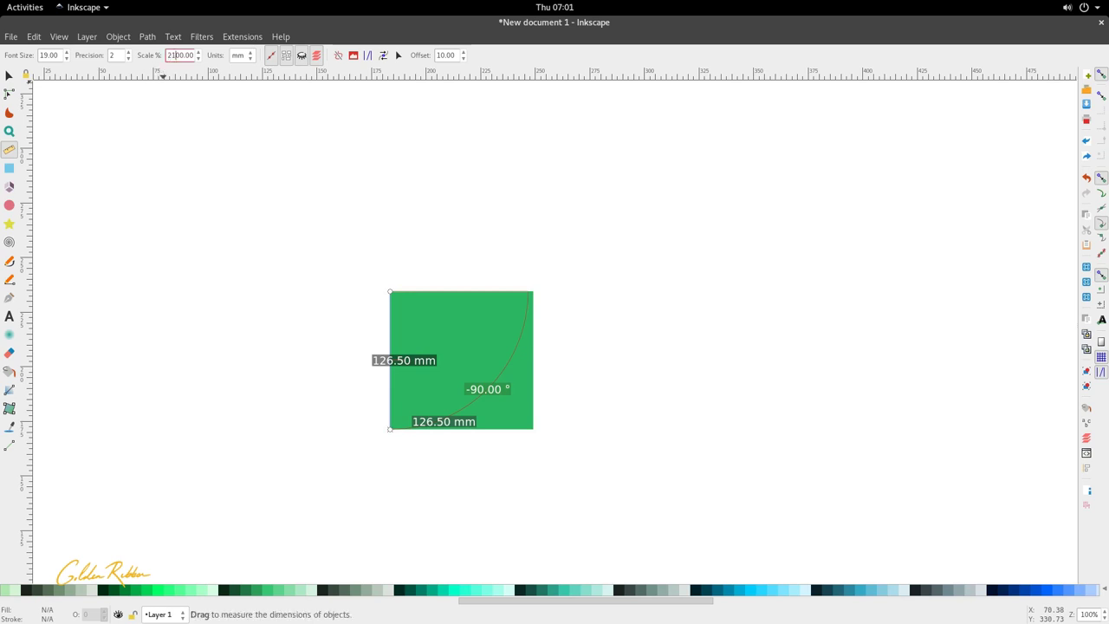
{"action": "key", "text": "BackSpace"}
{"action": "key", "text": "Return"}
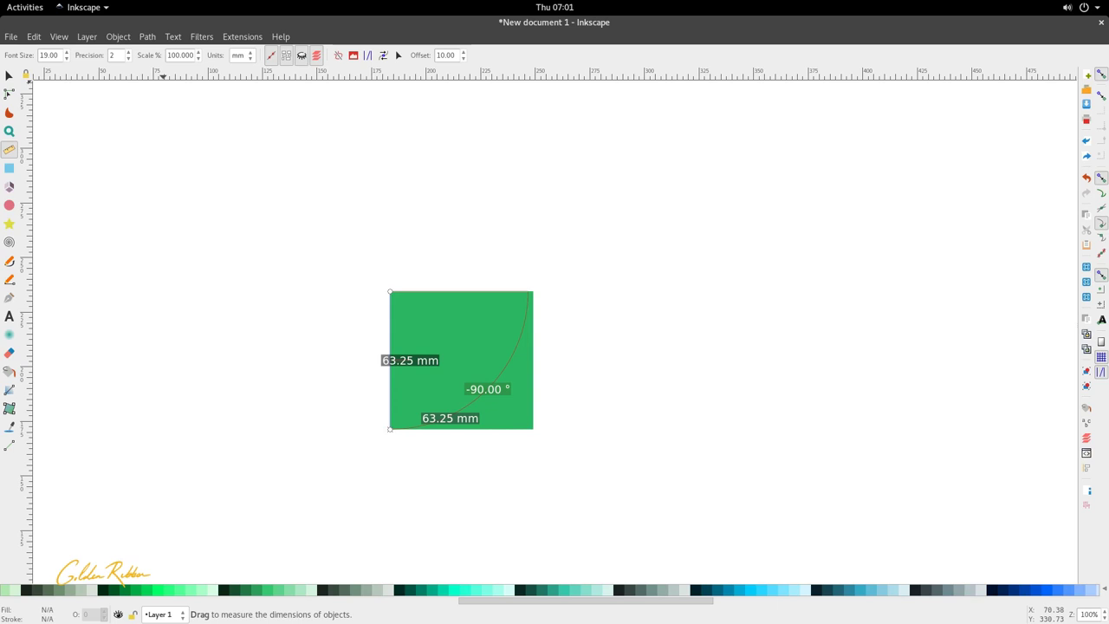
- Try other measurement scale values and set the scale to 200%
{"action": "left_click", "coordinate": [198, 58]}
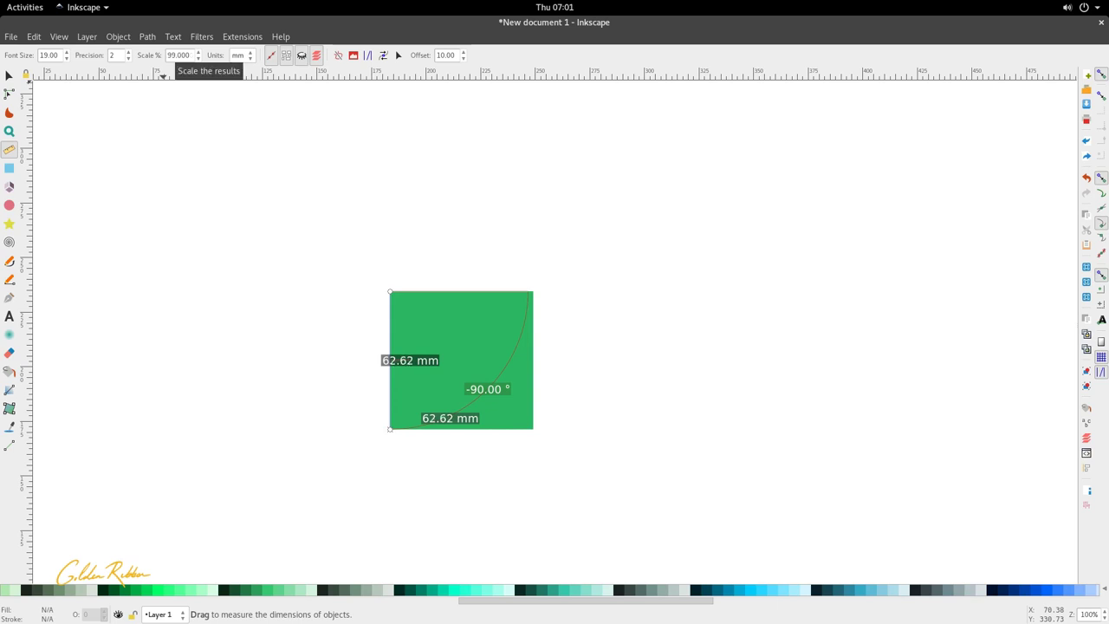
{"action": "double_click", "coordinate": [171, 55]}
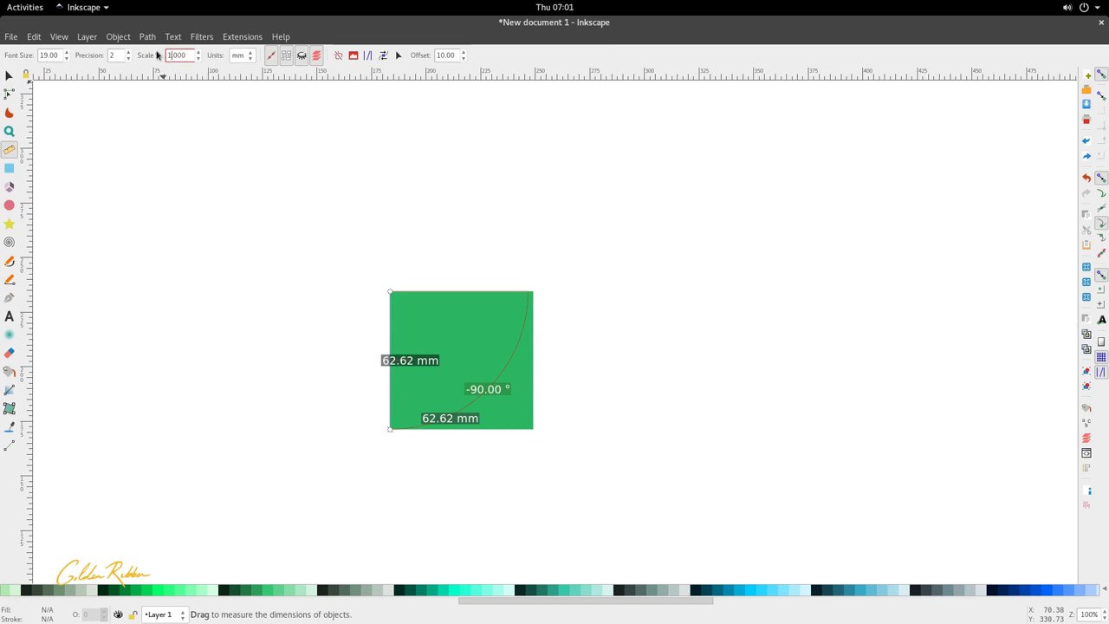
{"action": "type", "text": "100"}
{"action": "key", "text": "BackSpace"}
{"action": "key", "text": "BackSpace"}
{"action": "key", "text": "BackSpace"}
{"action": "type", "text": "1"}
{"action": "key", "text": "Return"}
{"action": "key", "text": "BackSpace"}
{"action": "type", "text": "2"}
{"action": "key", "text": "Return"}
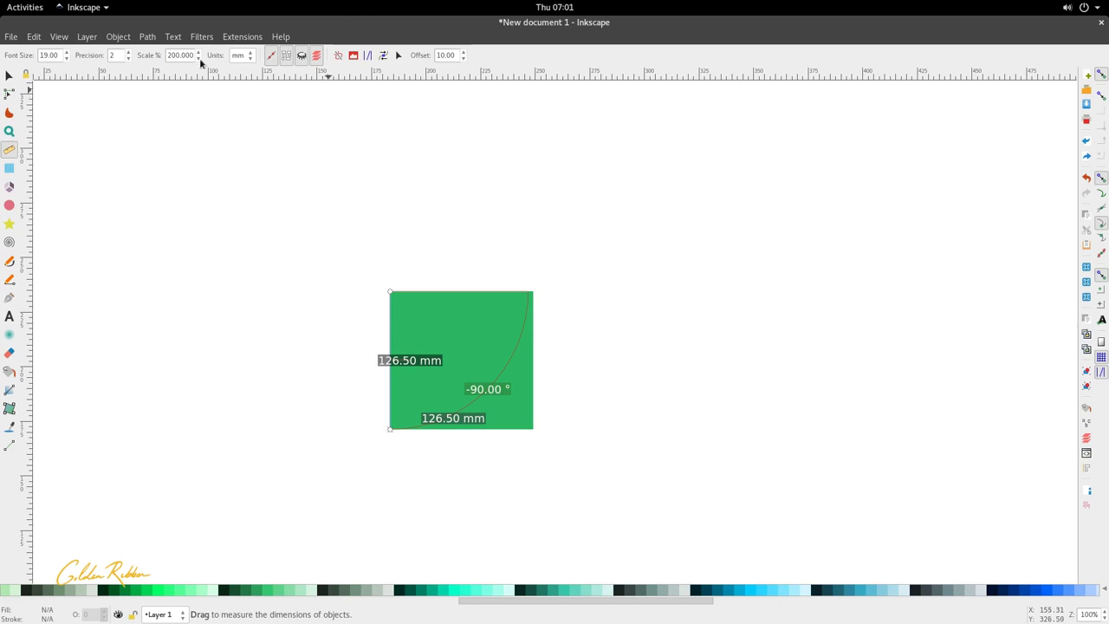
- Set the measurement scale to 400%
{"action": "left_click", "coordinate": [169, 56]}
{"action": "key", "text": "BackSpace"}
{"action": "type", "text": "4"}
{"action": "key", "text": "Return"}
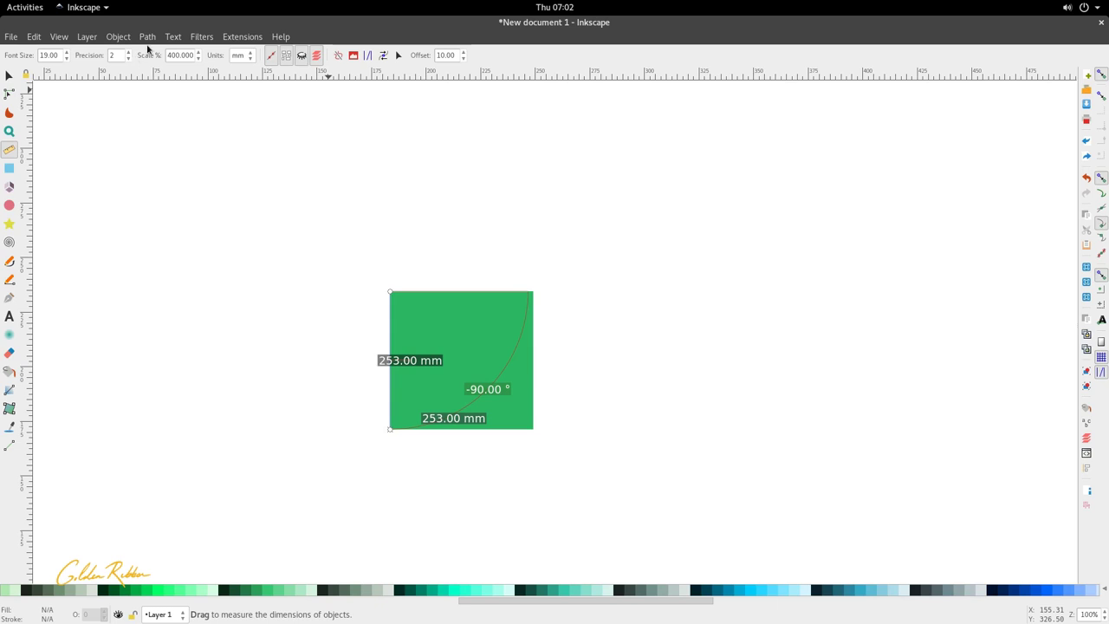
- Look through the available measurement units and keep the unit set to mm
{"action": "left_click", "coordinate": [244, 62]}
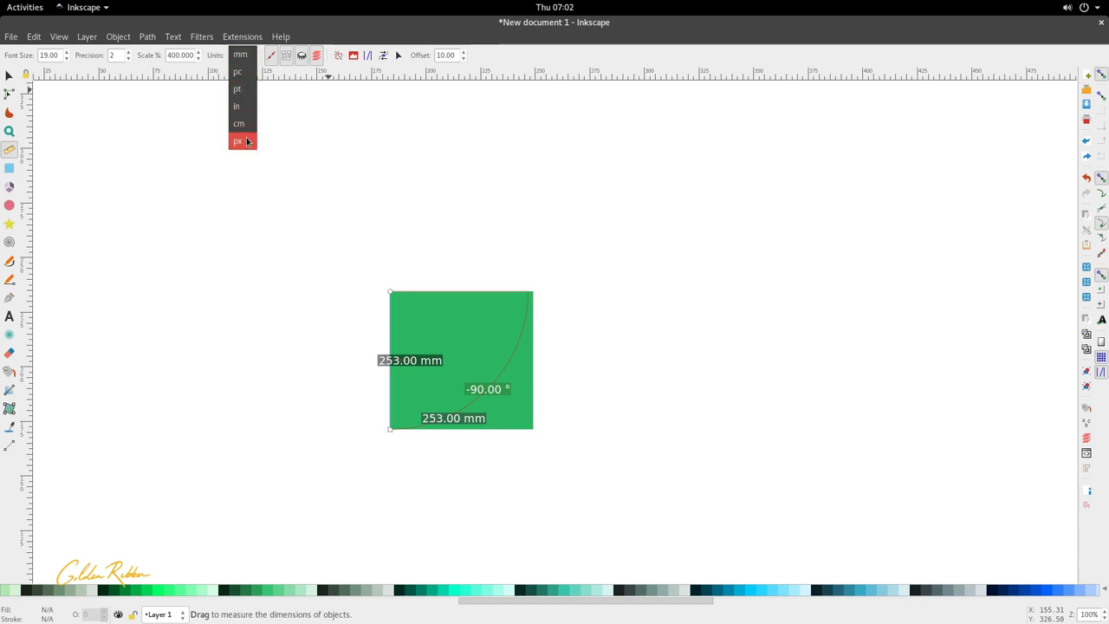
{"action": "left_click", "coordinate": [201, 52]}
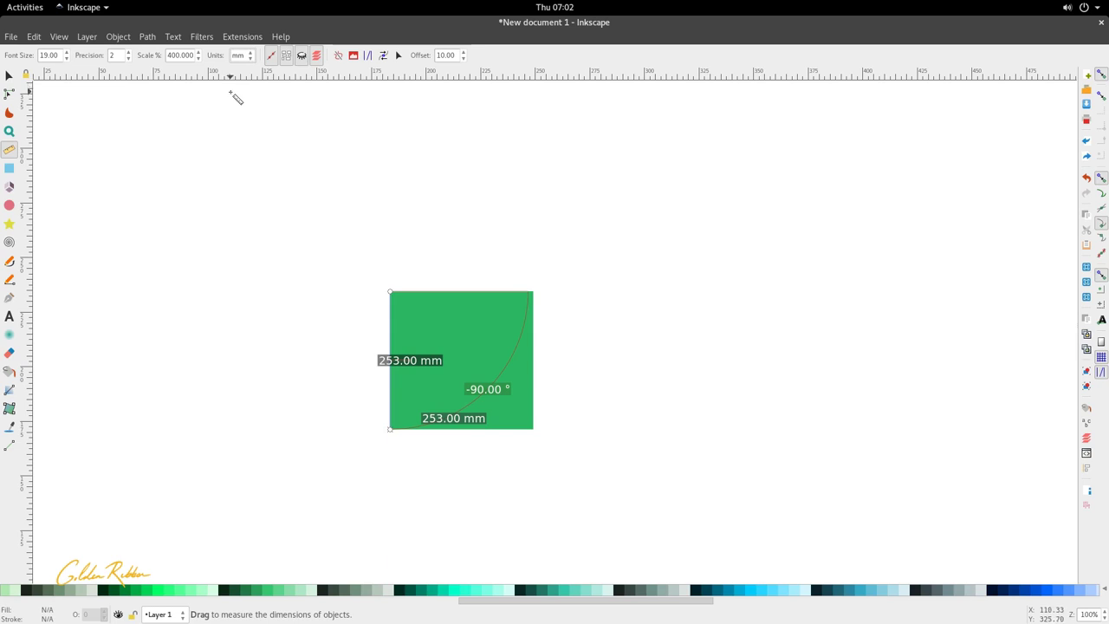
{"action": "scroll", "coordinate": [373, 174], "scroll_direction": "down", "scroll_amount": 2}
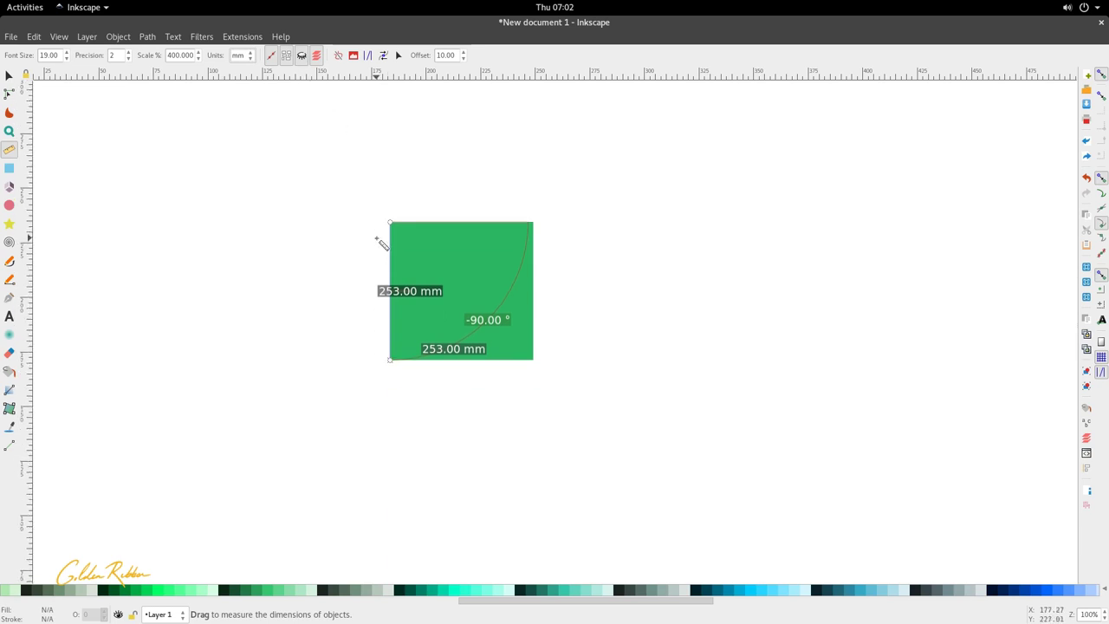
- Select the green square, display the Layers dialog and make the hidden Layer 2 visible
{"action": "left_click", "coordinate": [9, 76]}
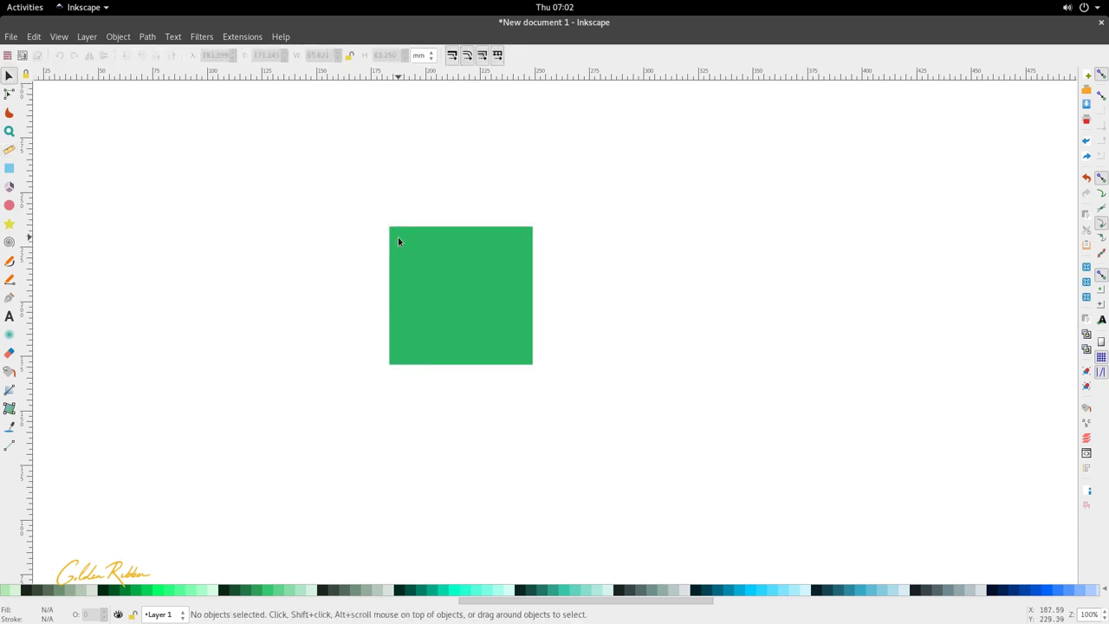
{"action": "scroll", "coordinate": [398, 241], "scroll_direction": "down", "scroll_amount": 2}
{"action": "scroll", "coordinate": [411, 272], "scroll_direction": "up", "scroll_amount": 2}
{"action": "scroll", "coordinate": [424, 267], "scroll_direction": "up", "scroll_amount": 4}
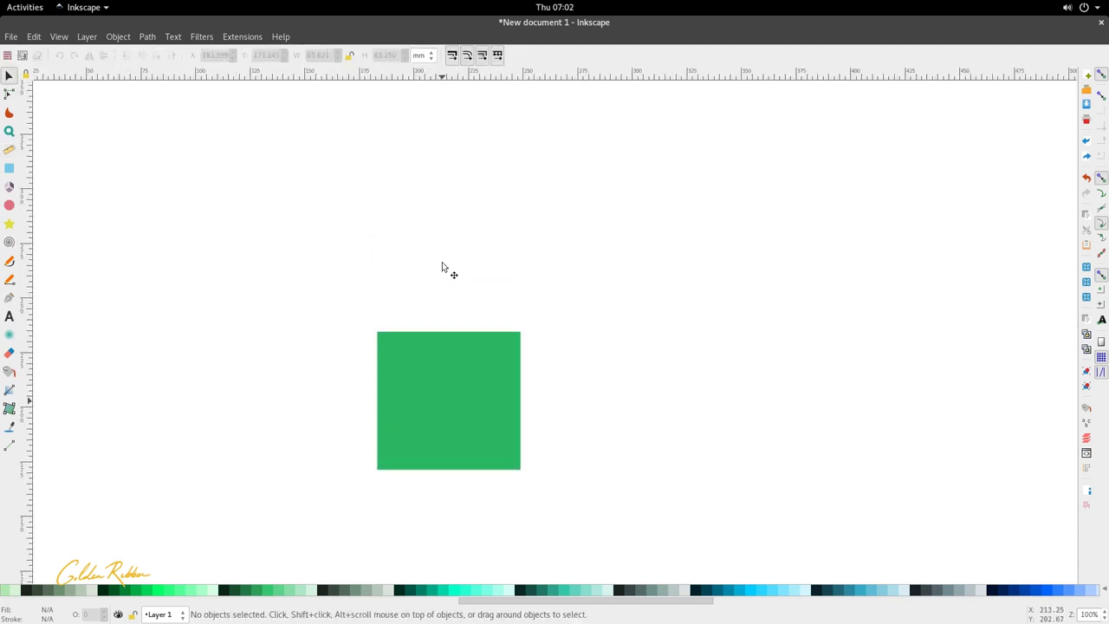
{"action": "scroll", "coordinate": [441, 267], "scroll_direction": "down", "scroll_amount": 2}
{"action": "left_click", "coordinate": [443, 318]}
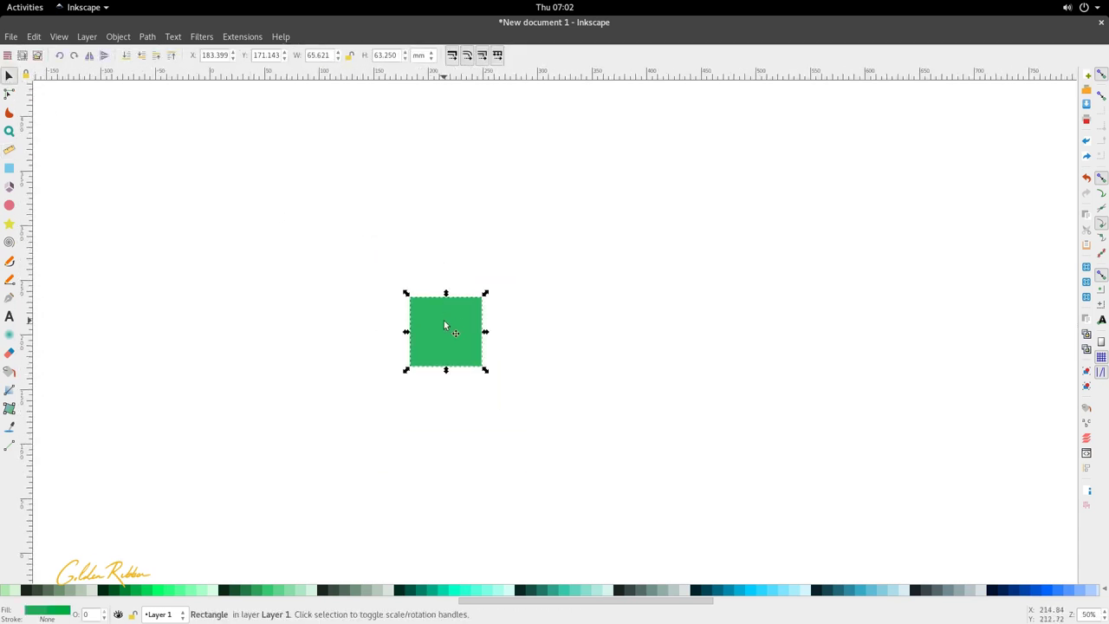
{"action": "key", "text": "ctrl+shift+l"}
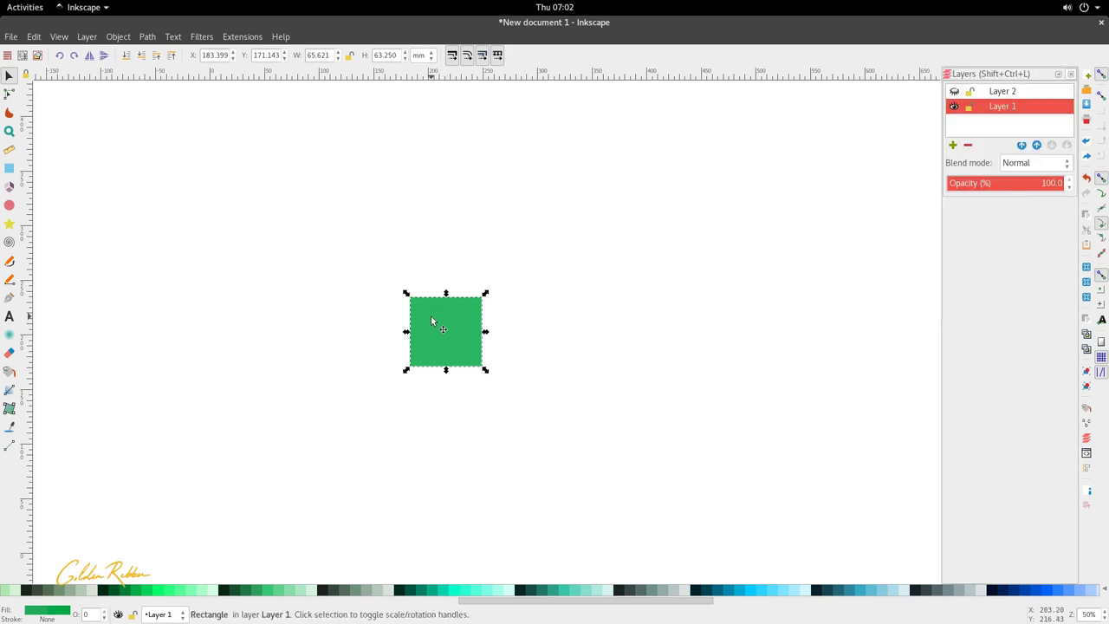
{"action": "left_click", "coordinate": [953, 92]}
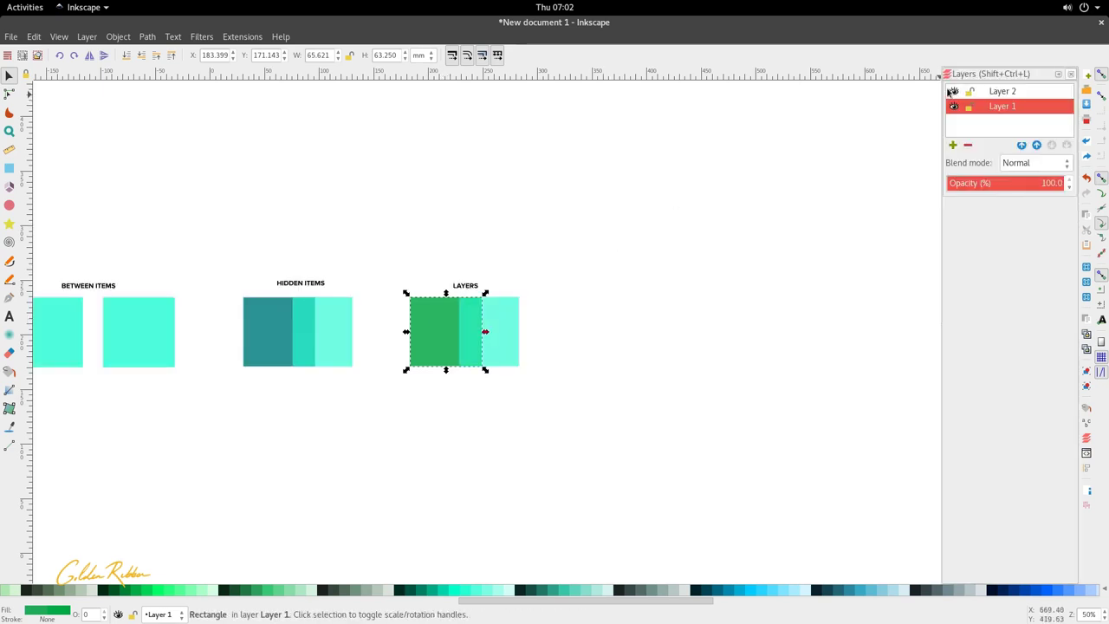
- Deselect the green square and collapse the Layers dialog to show all four labelled example groups
{"action": "scroll", "coordinate": [572, 274], "scroll_direction": "down", "scroll_amount": 1}
{"action": "scroll", "coordinate": [572, 274], "scroll_direction": "left", "scroll_amount": 2}
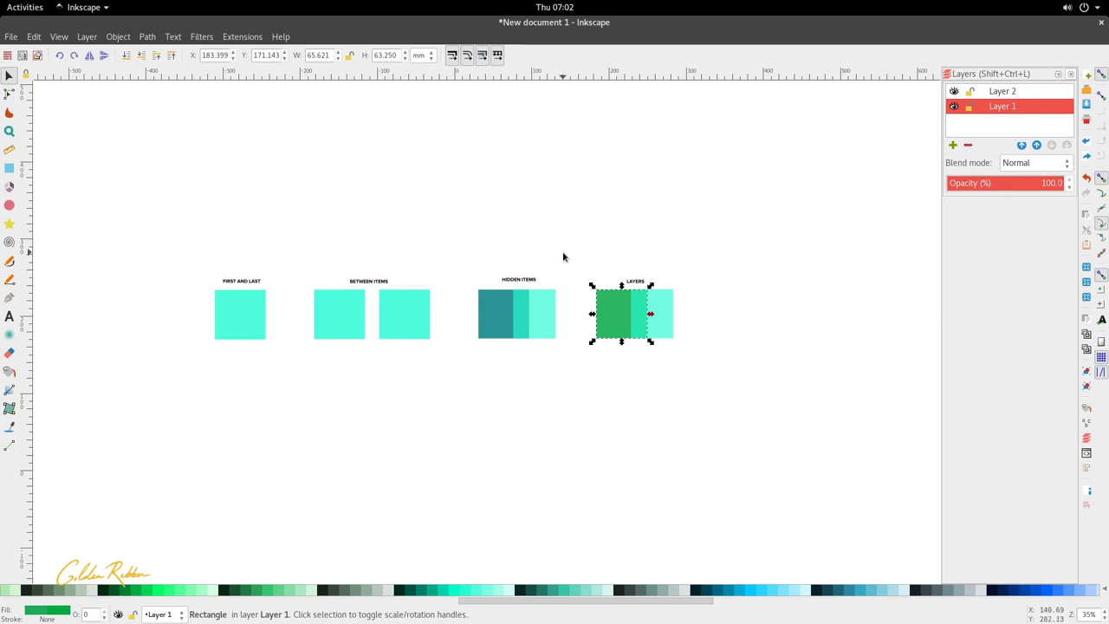
{"action": "left_click", "coordinate": [563, 256]}
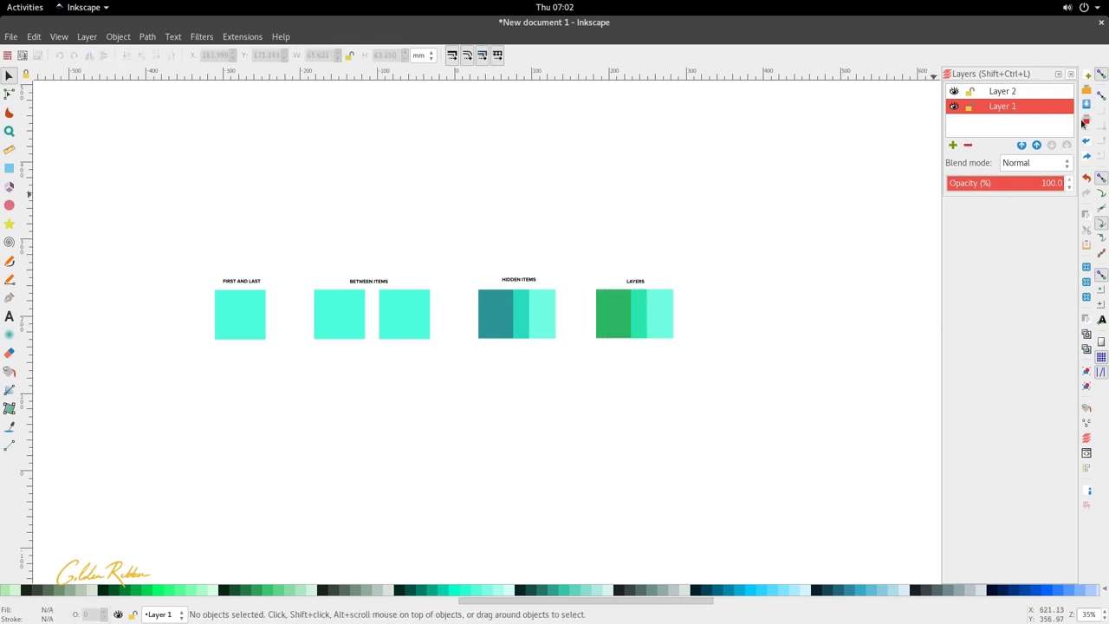
{"action": "left_click", "coordinate": [1057, 75]}
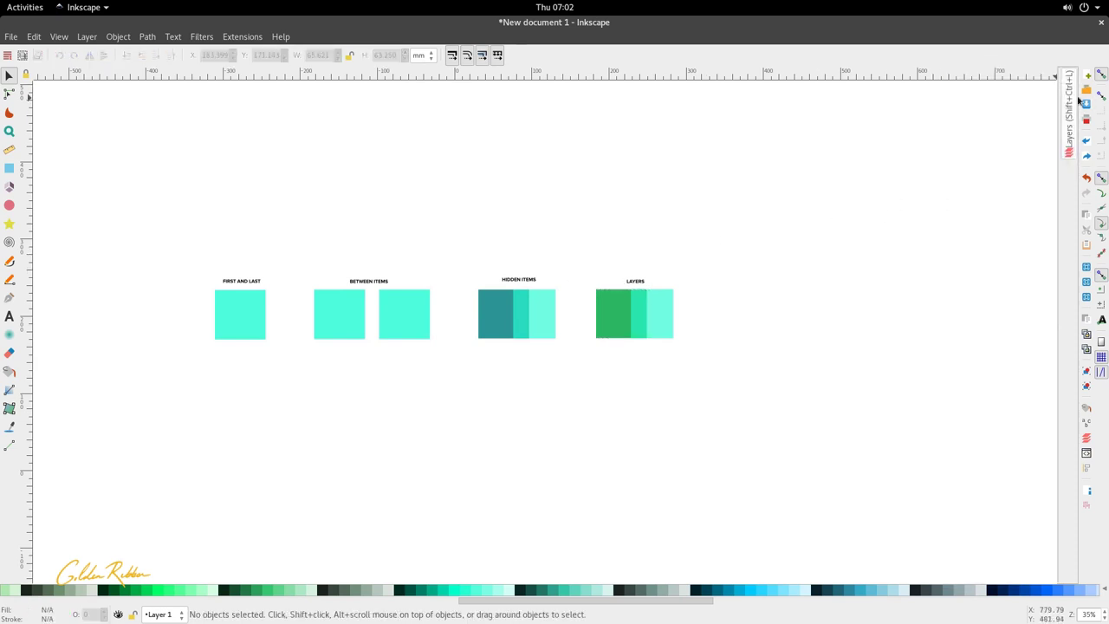
{"action": "left_click", "coordinate": [85, 38]}
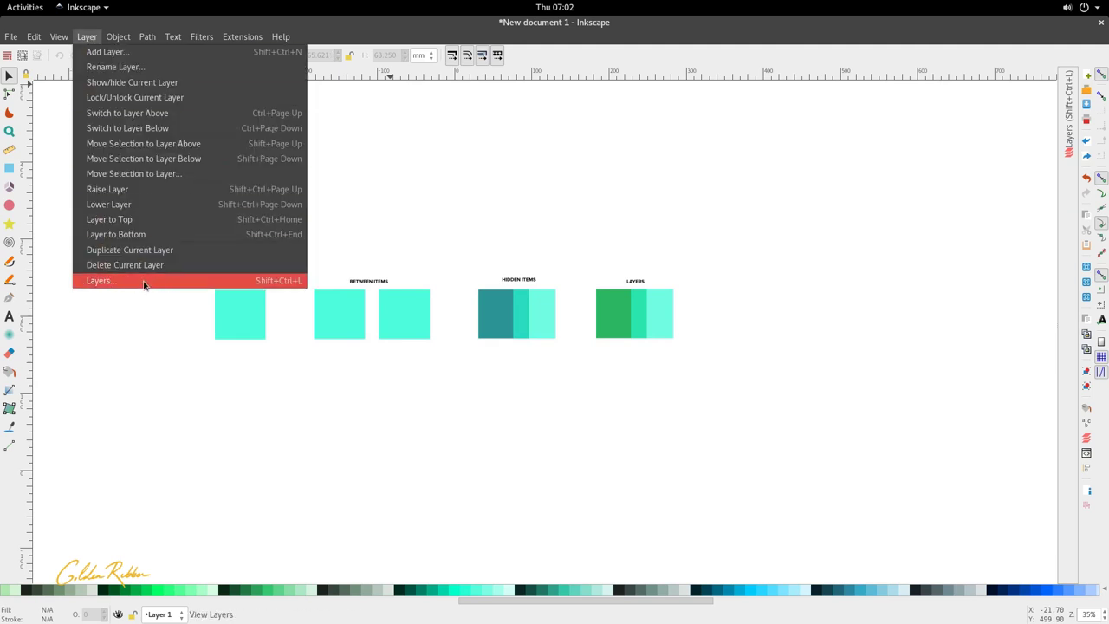
{"action": "left_click", "coordinate": [511, 257]}
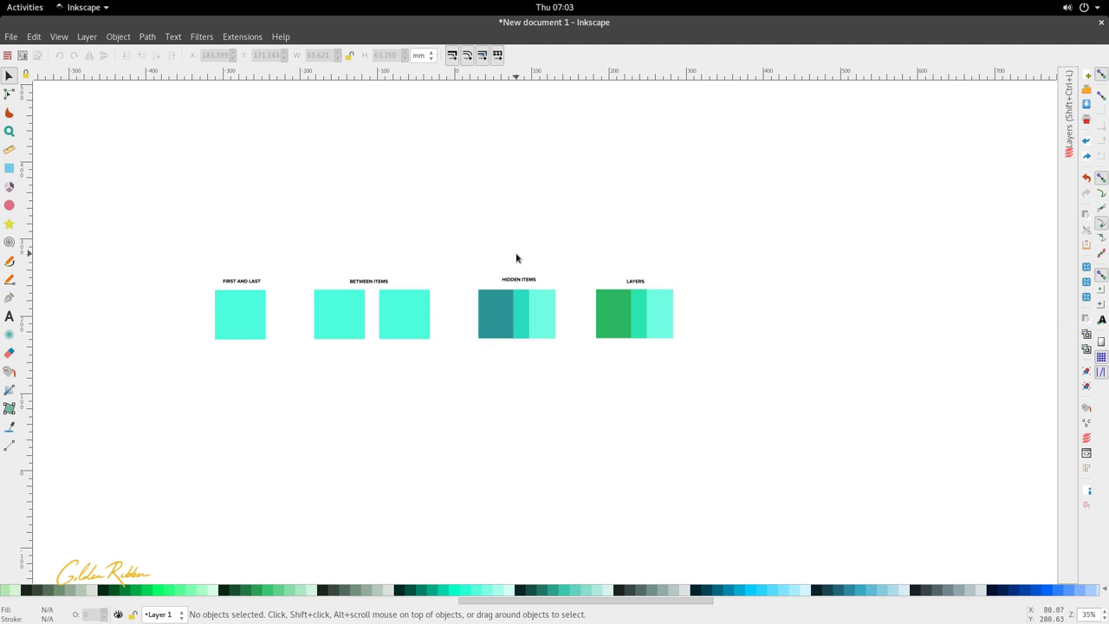
- Measure the FIRST AND LAST square diagonally from its upper-left corner to its lower-right corner
{"action": "scroll", "coordinate": [245, 262], "scroll_direction": "up", "scroll_amount": 1}
{"action": "left_click", "coordinate": [251, 332]}
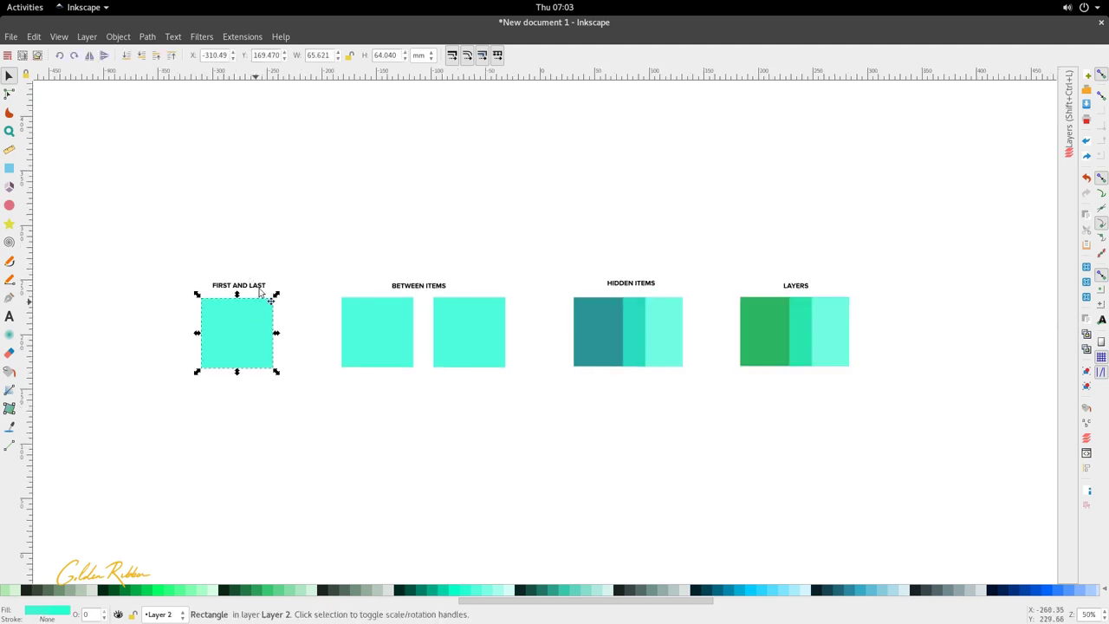
{"action": "left_click", "coordinate": [8, 149]}
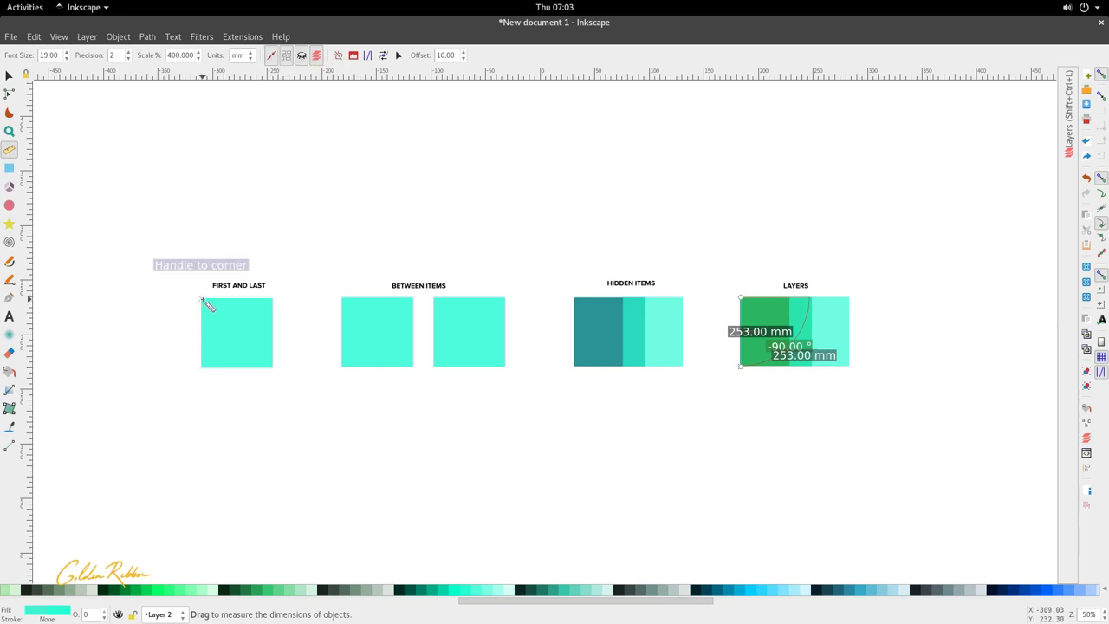
{"action": "left_click_drag", "start_coordinate": [202, 300], "coordinate": [276, 371]}
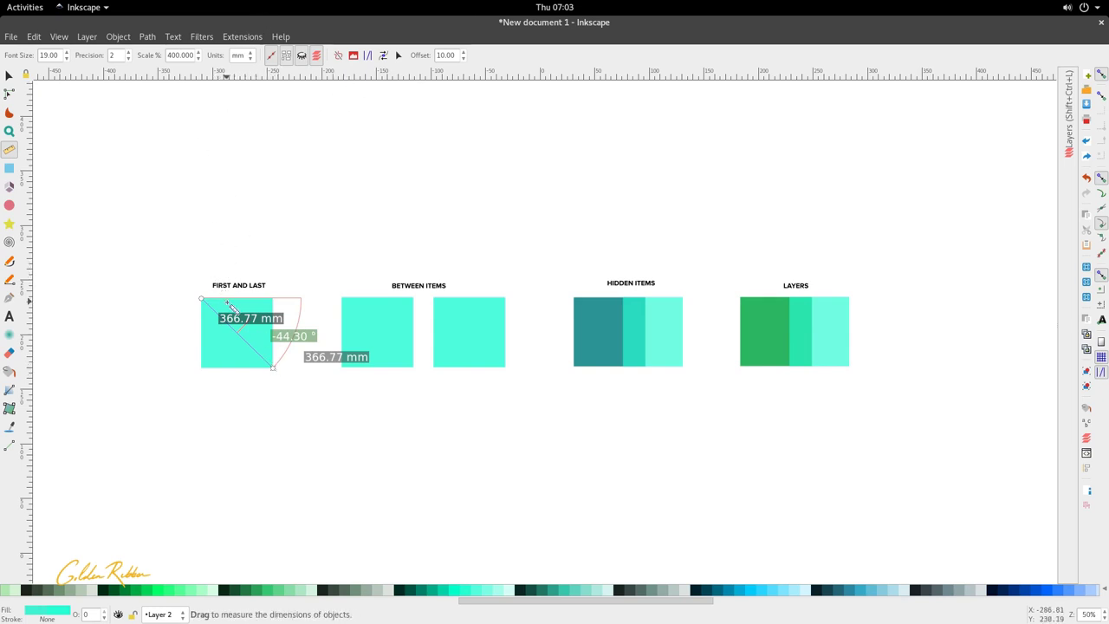
- Turn off ignoring the first and last points for the diagonal measurement, and turn it back on
{"action": "scroll", "coordinate": [228, 307], "scroll_direction": "up", "scroll_amount": 3}
{"action": "scroll", "coordinate": [273, 303], "scroll_direction": "down", "scroll_amount": 4}
{"action": "scroll", "coordinate": [272, 308], "scroll_direction": "up", "scroll_amount": 1}
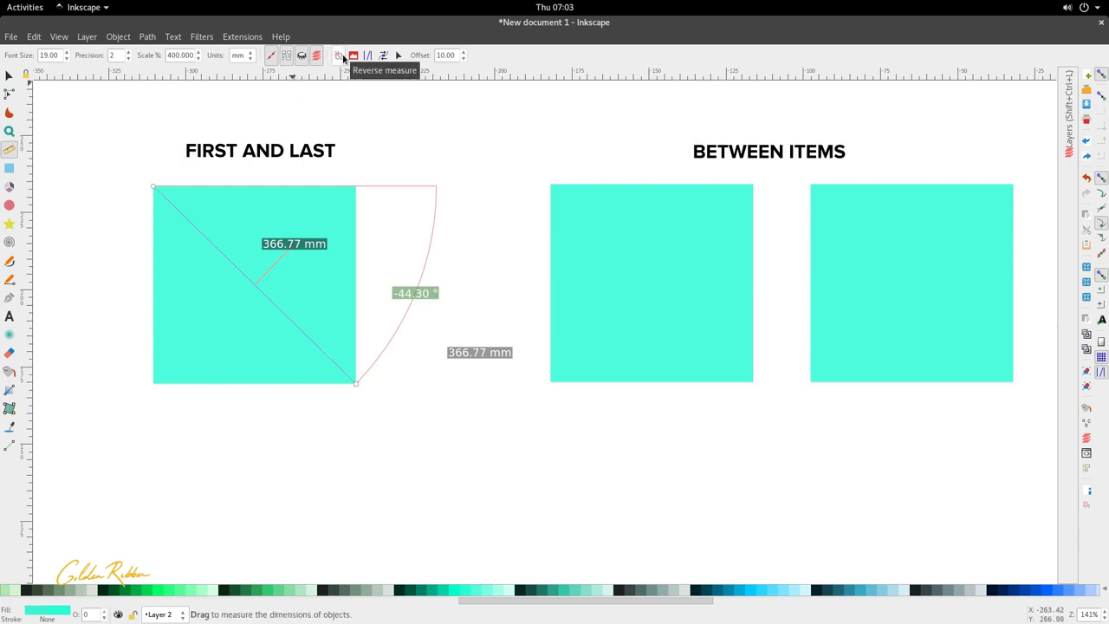
{"action": "left_click", "coordinate": [270, 56]}
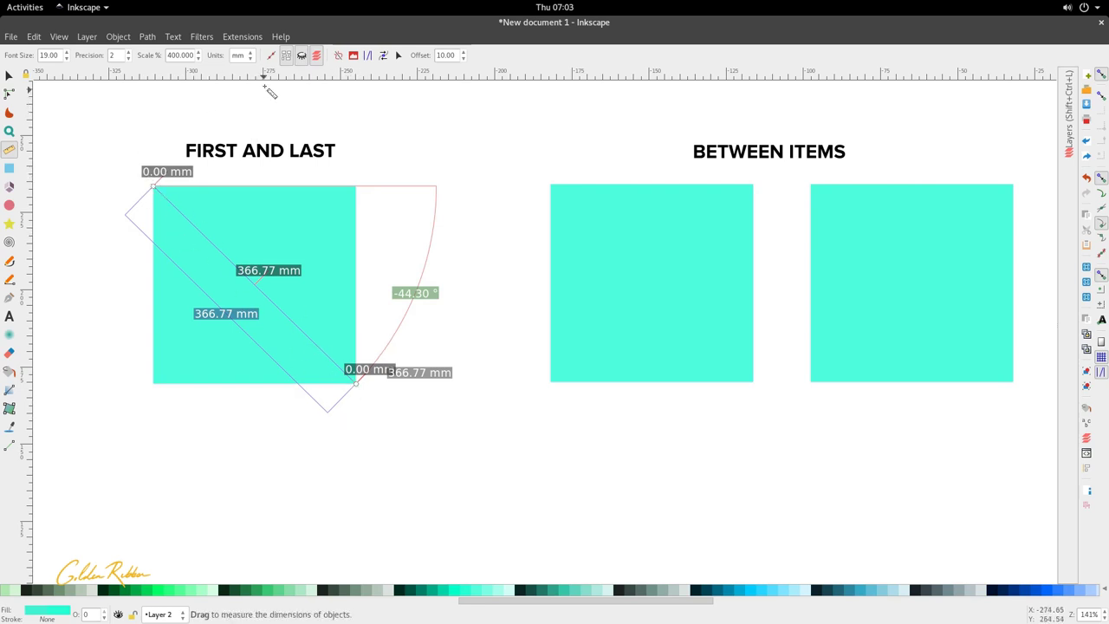
{"action": "left_click", "coordinate": [271, 55]}
- Measure diagonally across both BETWEEN ITEMS squares and turn off the display of measures between items
{"action": "left_click_drag", "start_coordinate": [337, 205], "coordinate": [141, 190]}
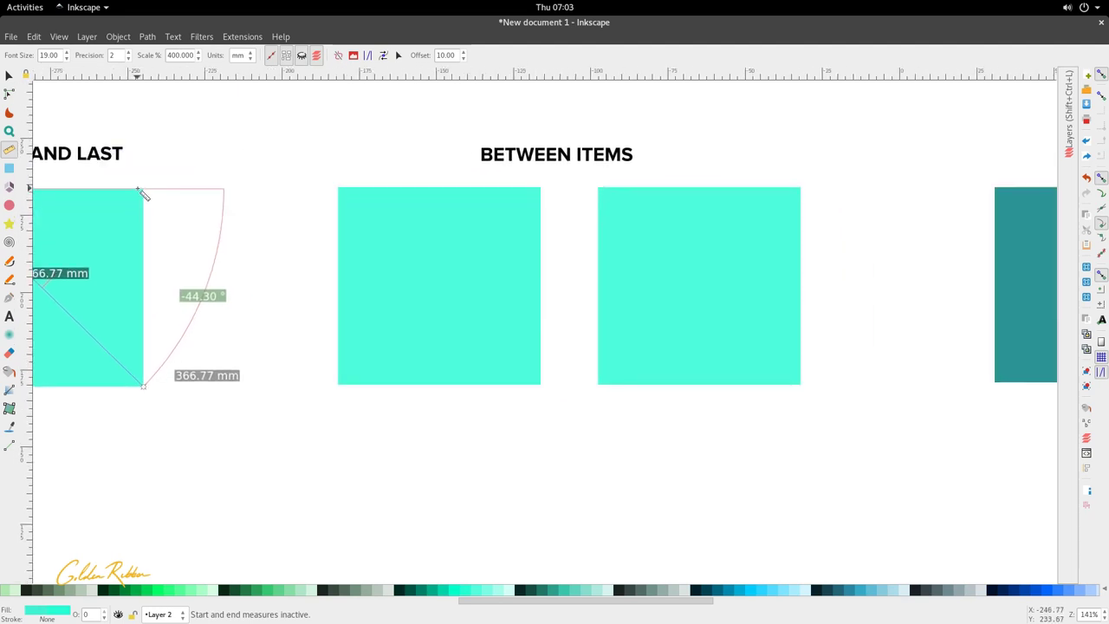
{"action": "left_click_drag", "start_coordinate": [348, 186], "coordinate": [713, 384]}
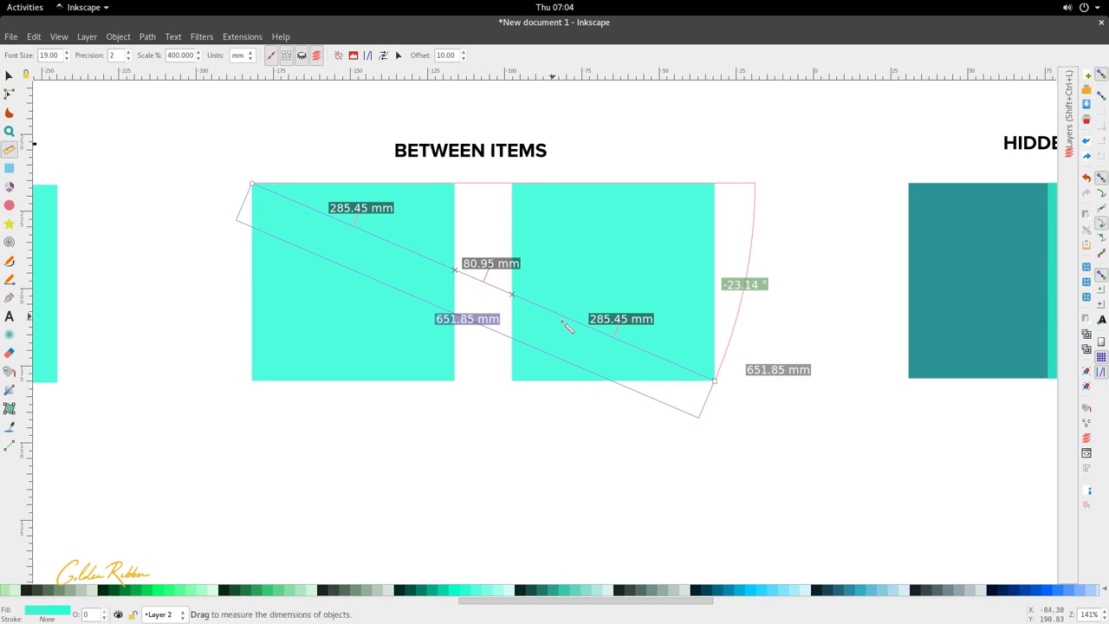
{"action": "left_click", "coordinate": [286, 57]}
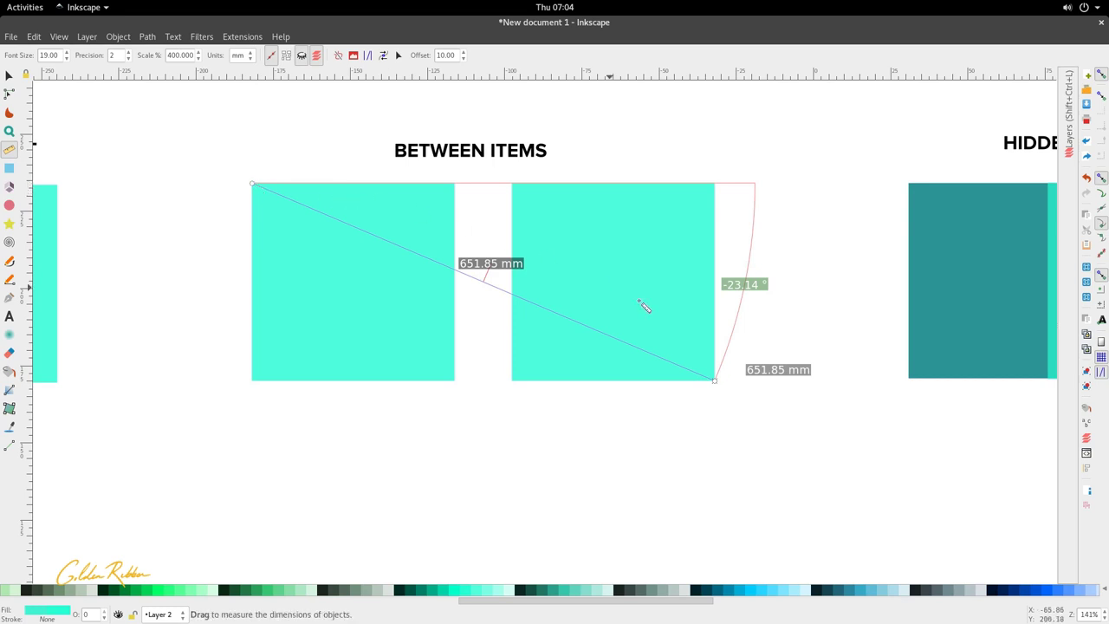
- Select each of the two overlapping HIDDEN ITEMS rectangles in turn to examine where they overlap
{"action": "left_click_drag", "start_coordinate": [713, 280], "coordinate": [185, 267]}
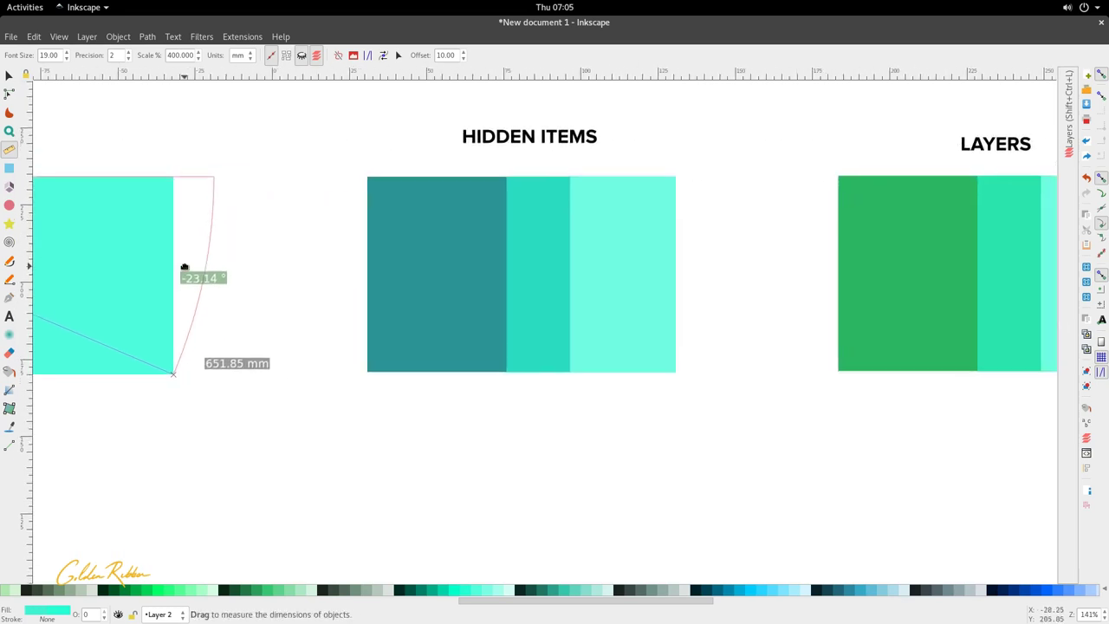
{"action": "left_click_drag", "start_coordinate": [436, 228], "coordinate": [338, 238]}
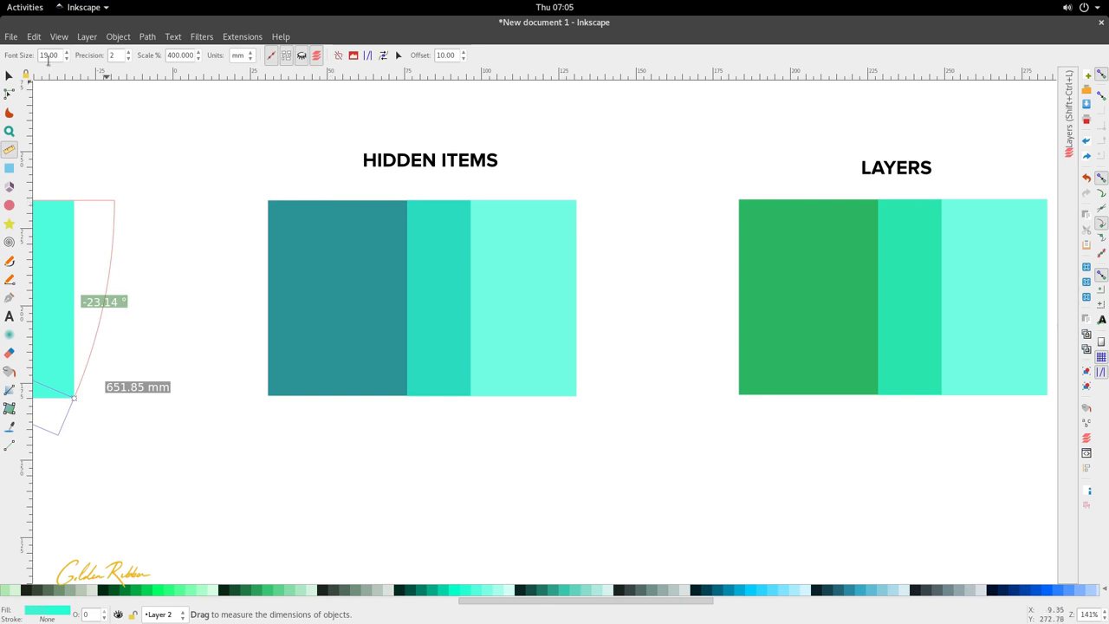
{"action": "left_click", "coordinate": [9, 76]}
{"action": "left_click", "coordinate": [562, 284]}
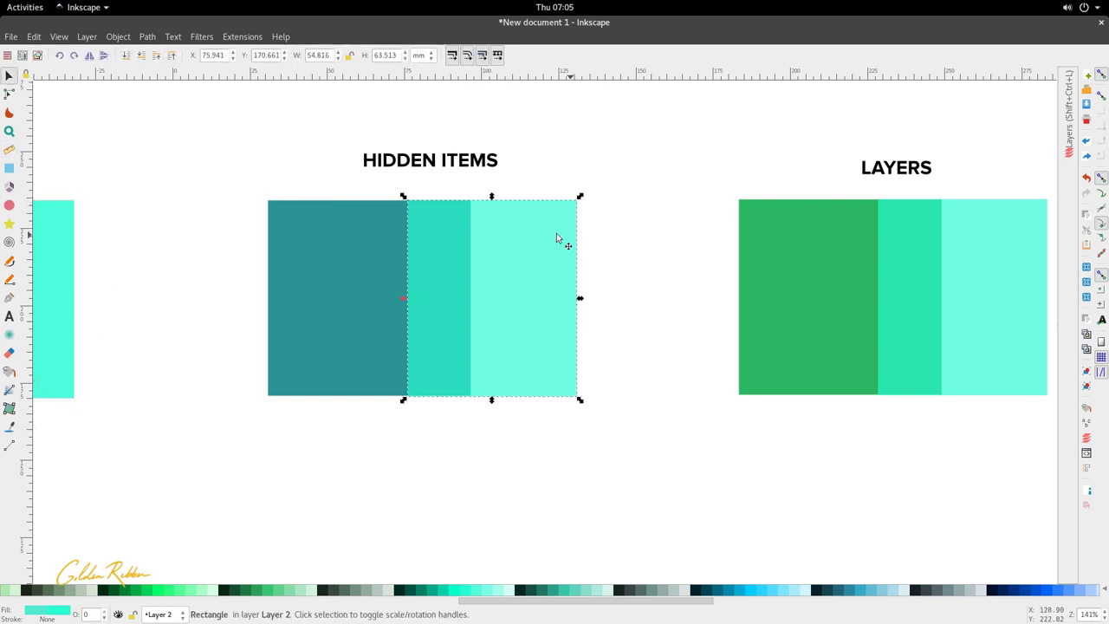
{"action": "left_click", "coordinate": [345, 281]}
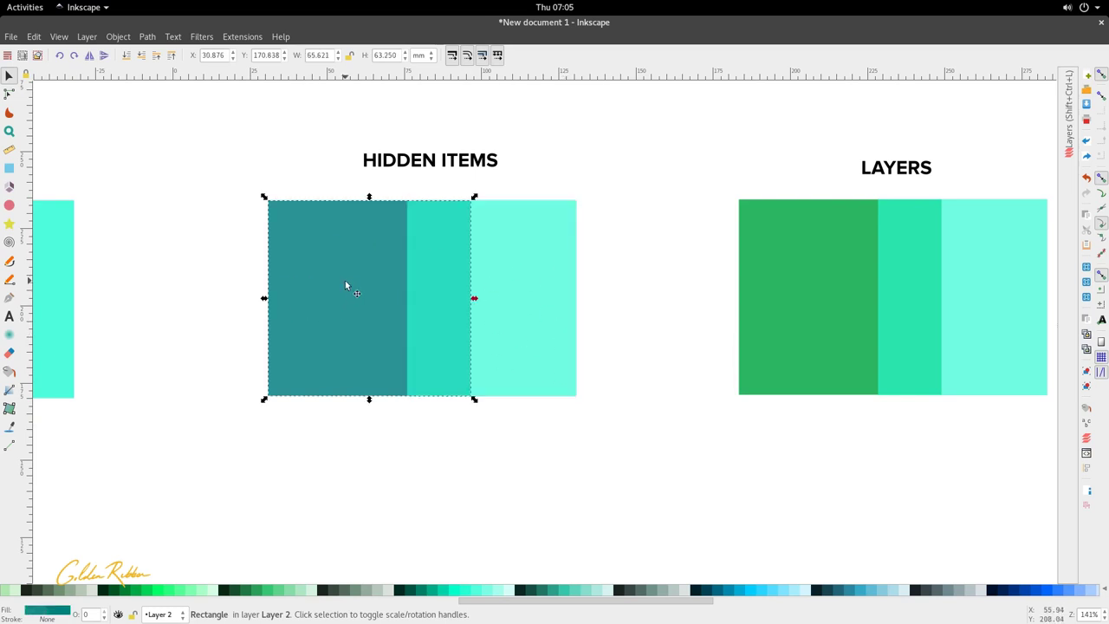
{"action": "left_click", "coordinate": [506, 309]}
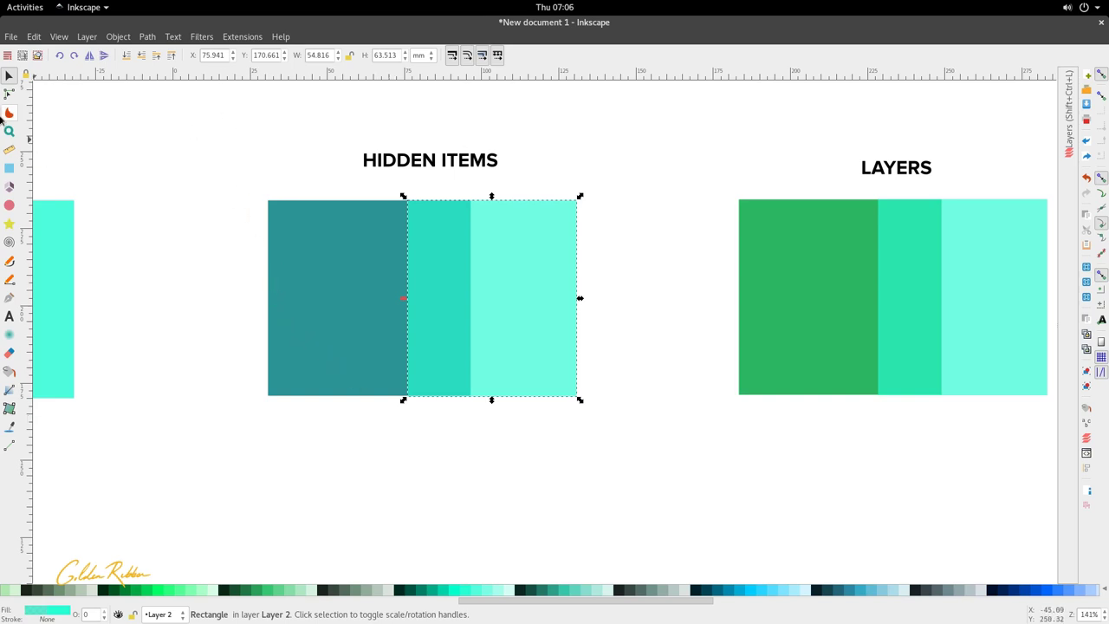
- Measure diagonally across the HIDDEN ITEMS rectangles, and switch the hidden intersections off and back on
{"action": "left_click", "coordinate": [9, 150]}
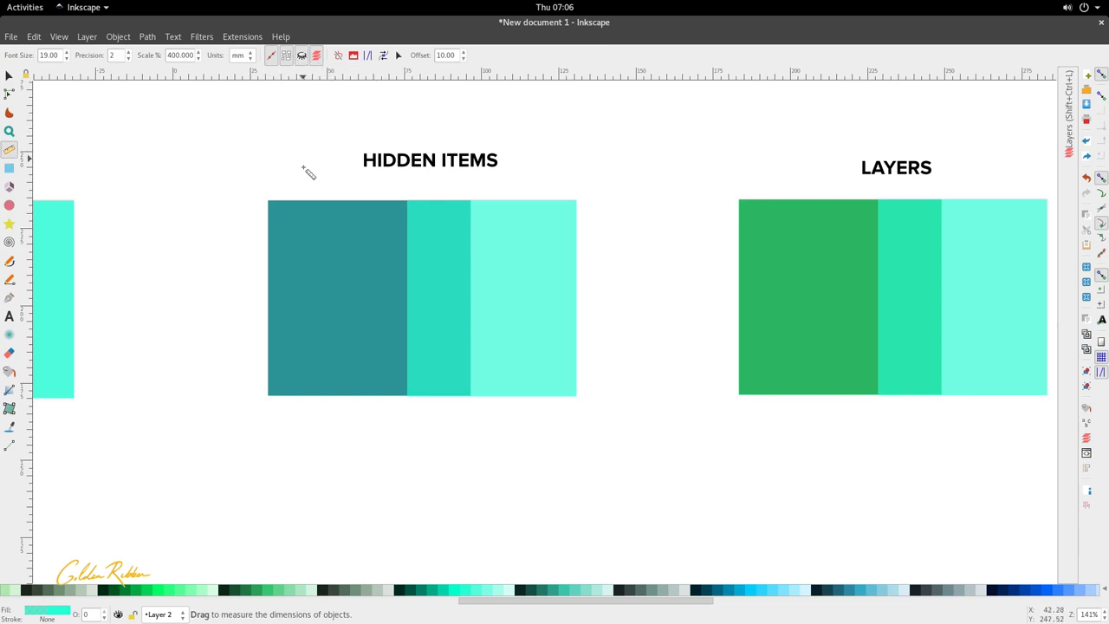
{"action": "left_click_drag", "start_coordinate": [270, 200], "coordinate": [576, 396]}
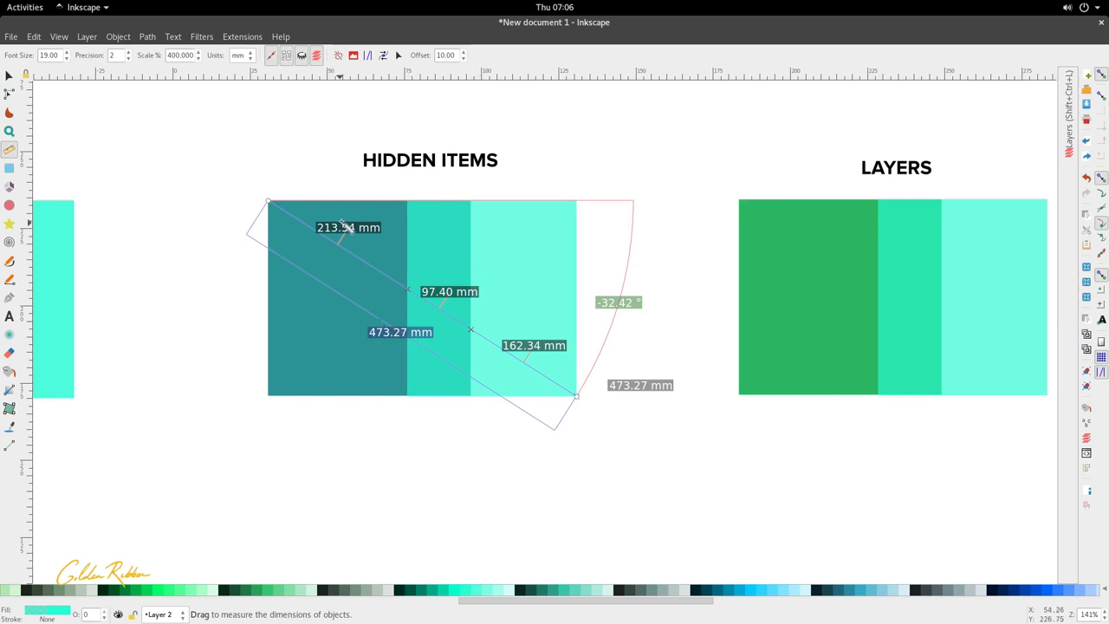
{"action": "left_click", "coordinate": [303, 55]}
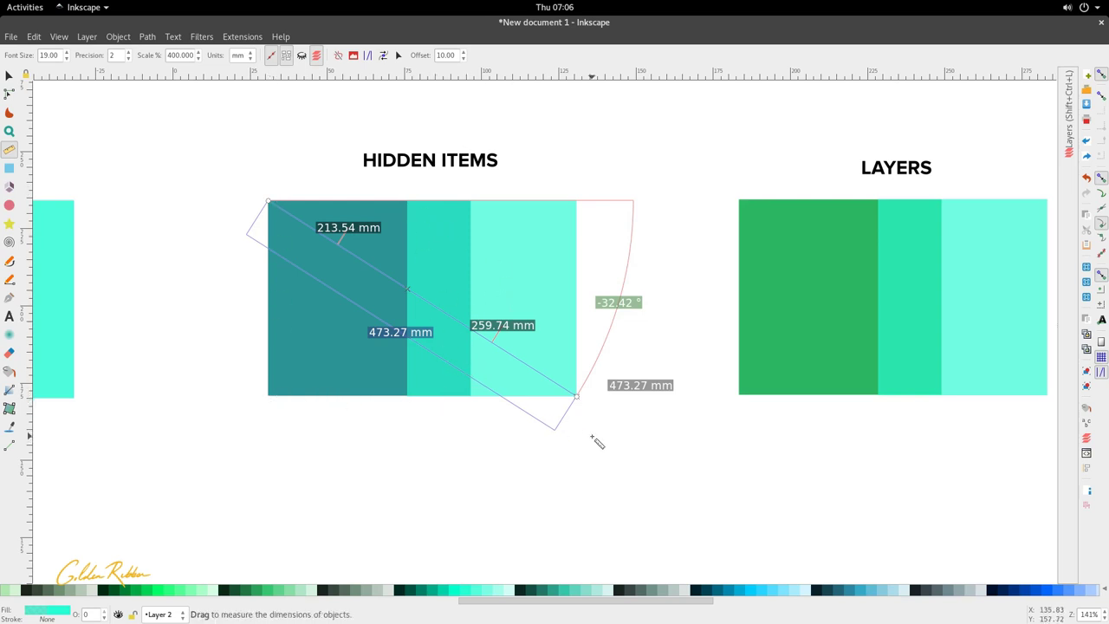
{"action": "left_click", "coordinate": [301, 55]}
- Measure diagonally across the LAYERS rectangles from the upper-left corner to the lower-right corner
{"action": "left_click_drag", "start_coordinate": [625, 257], "coordinate": [294, 279]}
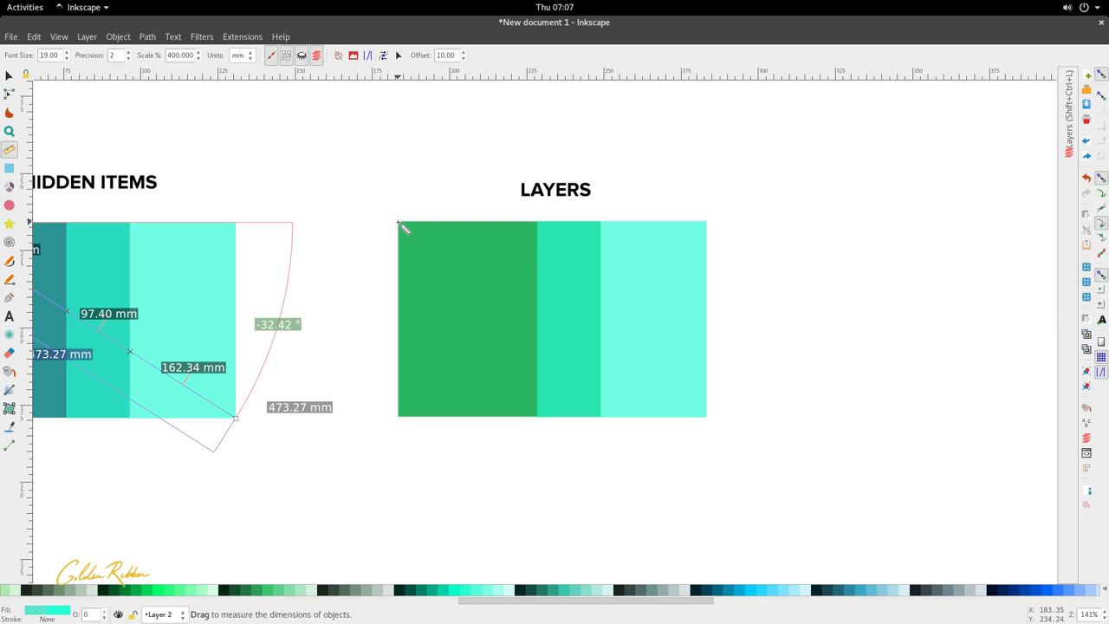
{"action": "left_click", "coordinate": [317, 56]}
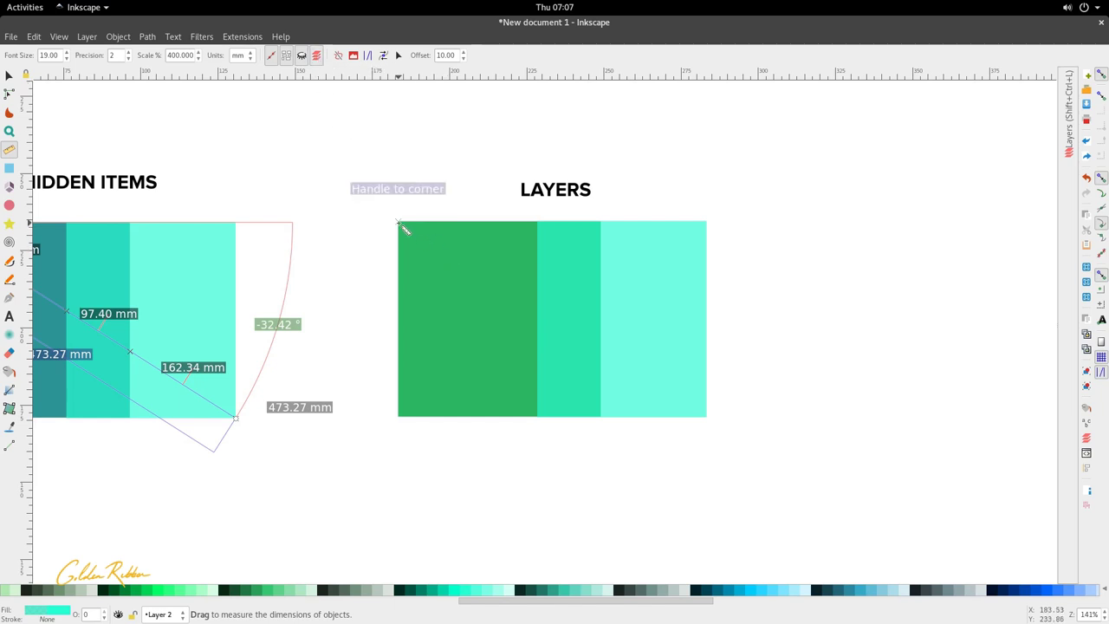
{"action": "left_click_drag", "start_coordinate": [397, 221], "coordinate": [706, 415]}
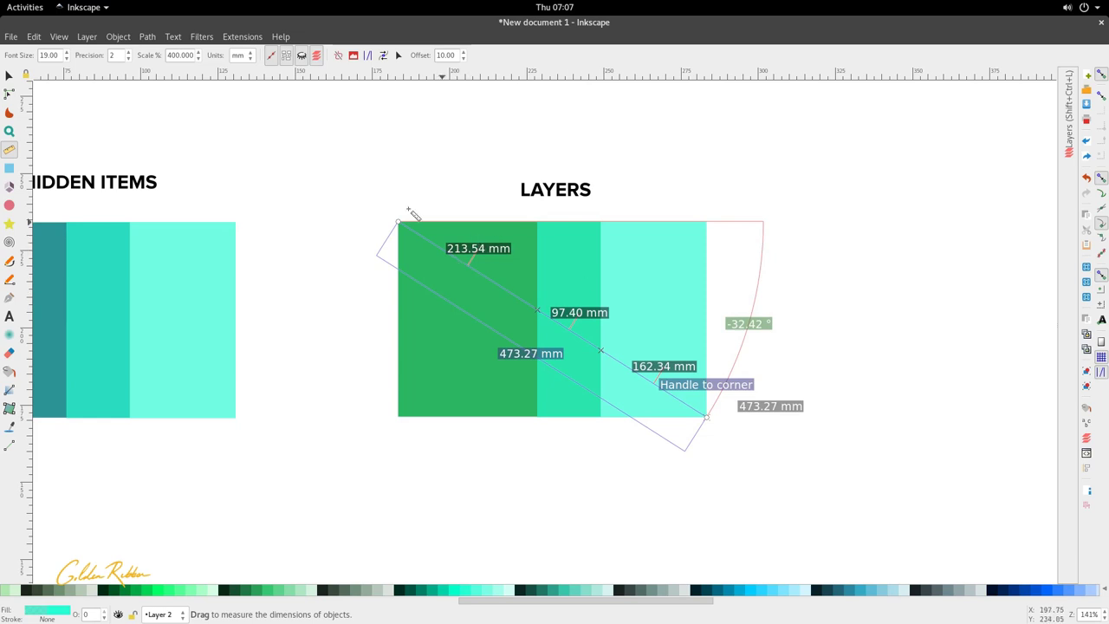
- Select the light turquoise rectangle under LAYERS, expand the Layers dialog and hide Layer 2
{"action": "left_click", "coordinate": [9, 76]}
{"action": "left_click", "coordinate": [569, 289]}
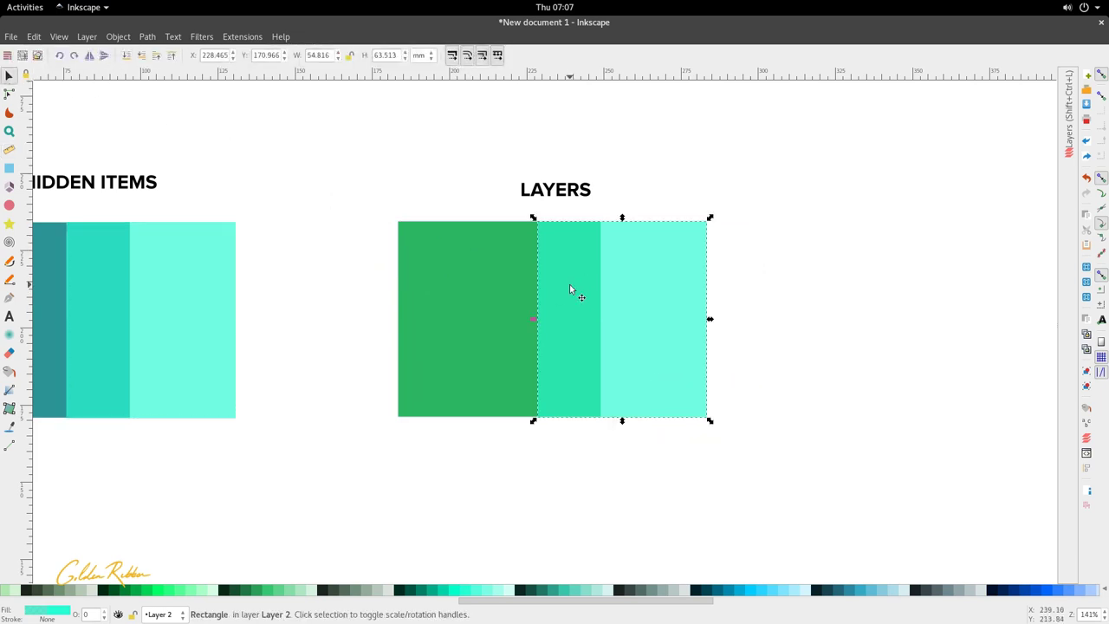
{"action": "left_click", "coordinate": [1069, 143]}
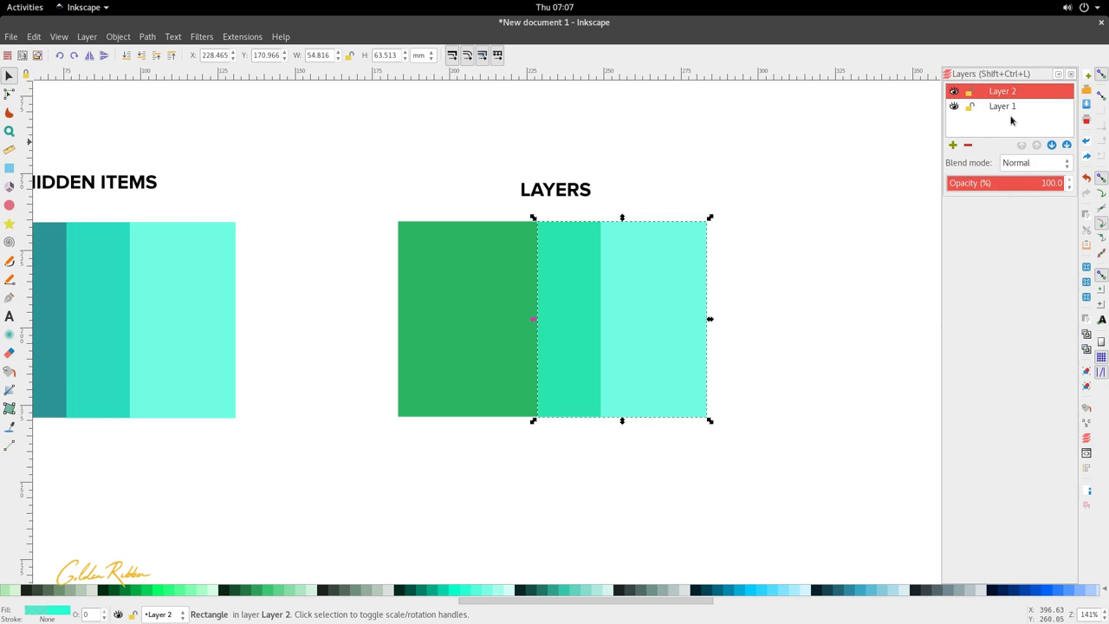
{"action": "left_click", "coordinate": [954, 92]}
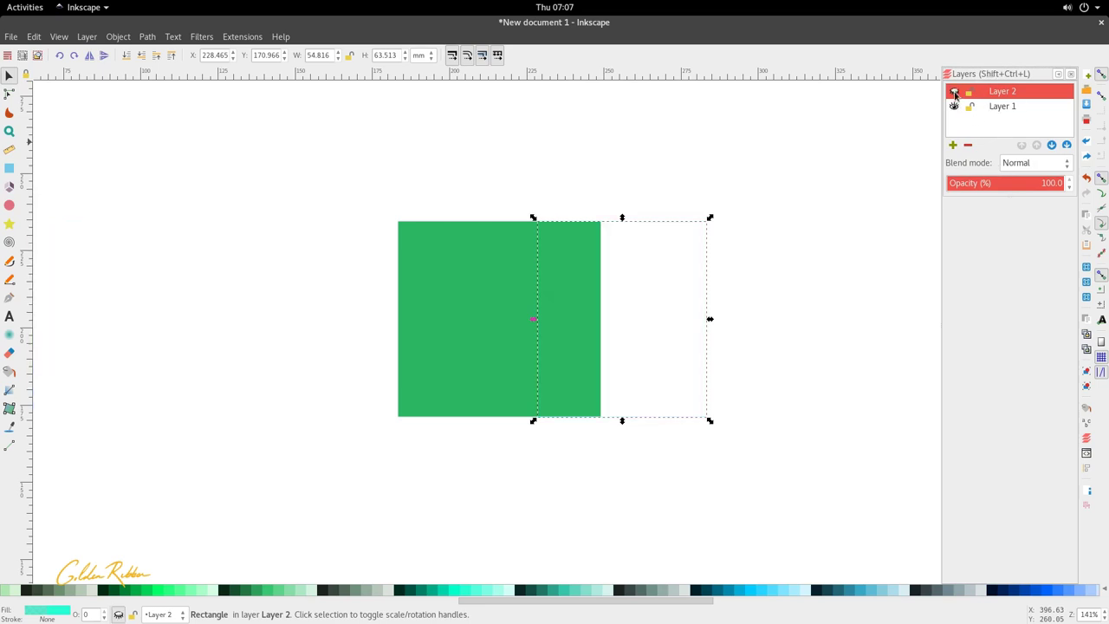
- Show Layer 2 again, and switch the visibility of Layer 1 and Layer 2 off and on to examine which rectangle each holds
{"action": "left_click", "coordinate": [953, 92]}
{"action": "left_click", "coordinate": [954, 105]}
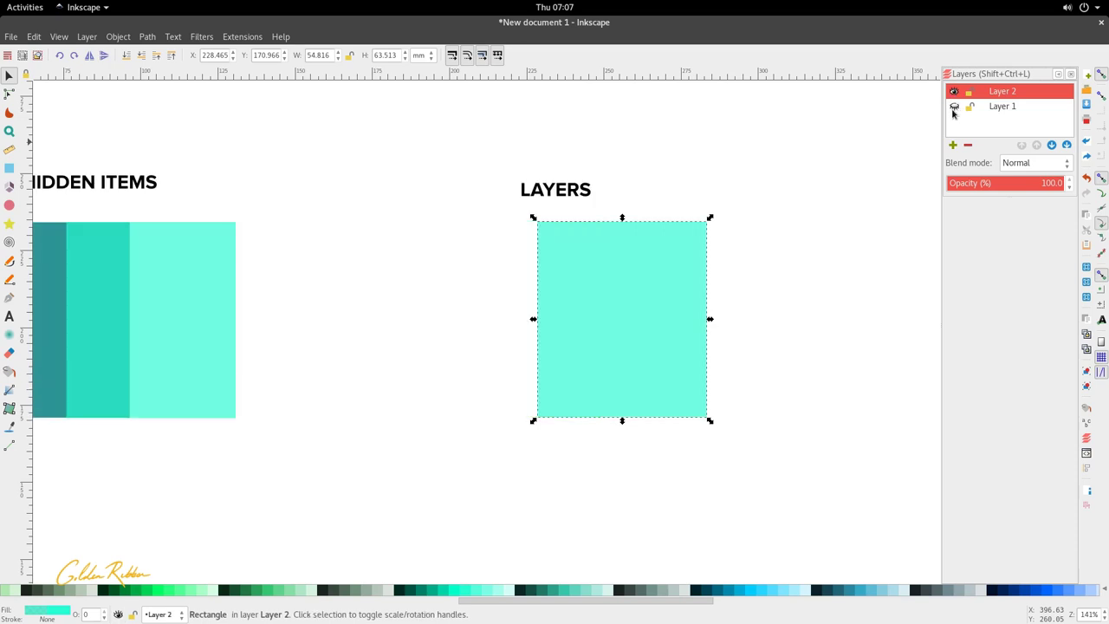
{"action": "left_click", "coordinate": [955, 106]}
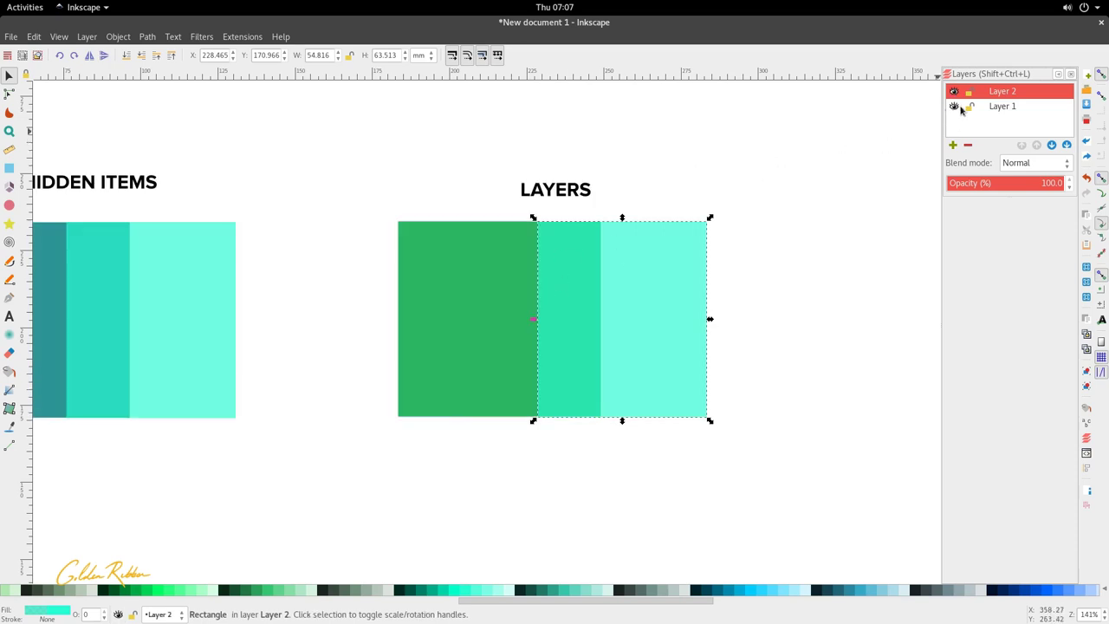
{"action": "left_click", "coordinate": [957, 106]}
{"action": "left_click", "coordinate": [955, 107]}
{"action": "left_click", "coordinate": [955, 92]}
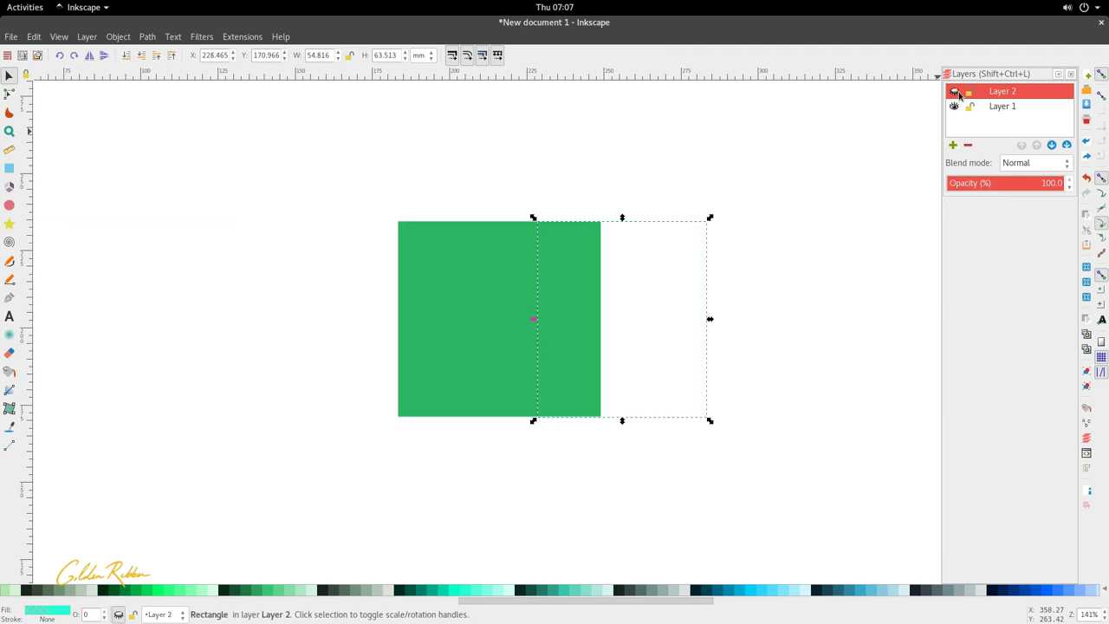
{"action": "left_click", "coordinate": [955, 92]}
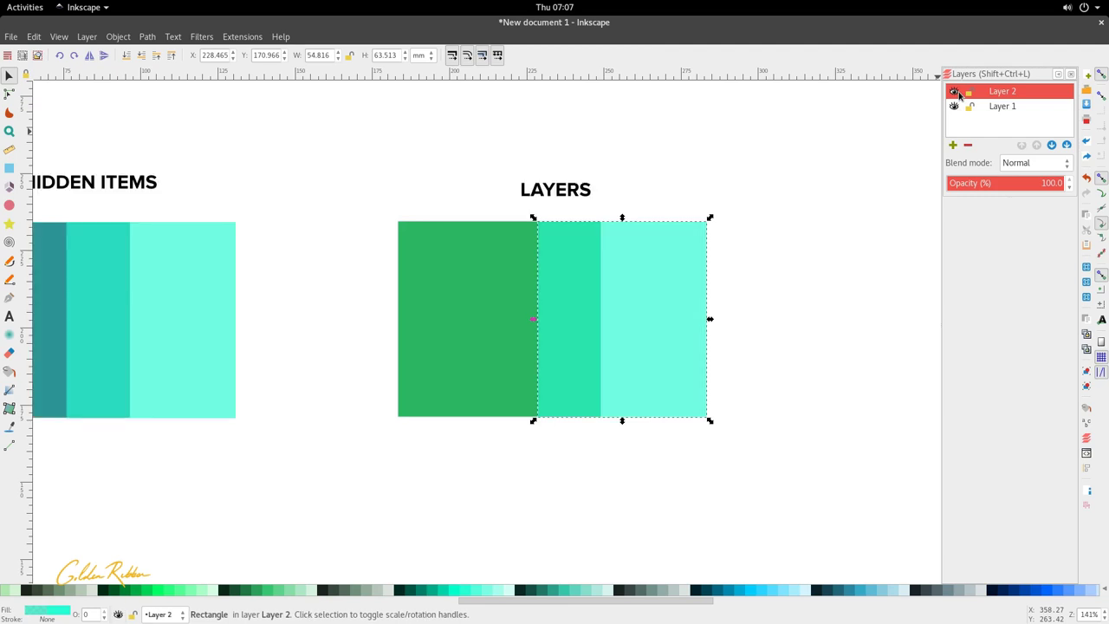
- Select the dark green rectangle on Layer 1, and toggle measuring of all layers for the LAYERS diagonal, leaving it on
{"action": "left_click", "coordinate": [492, 273]}
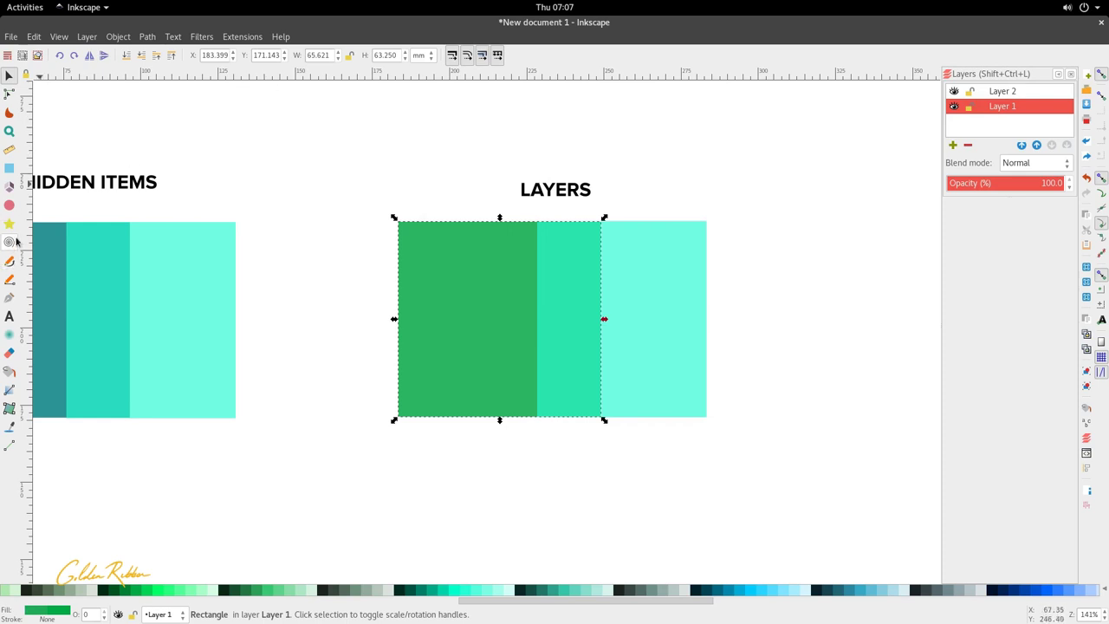
{"action": "left_click", "coordinate": [9, 149]}
{"action": "left_click", "coordinate": [317, 57]}
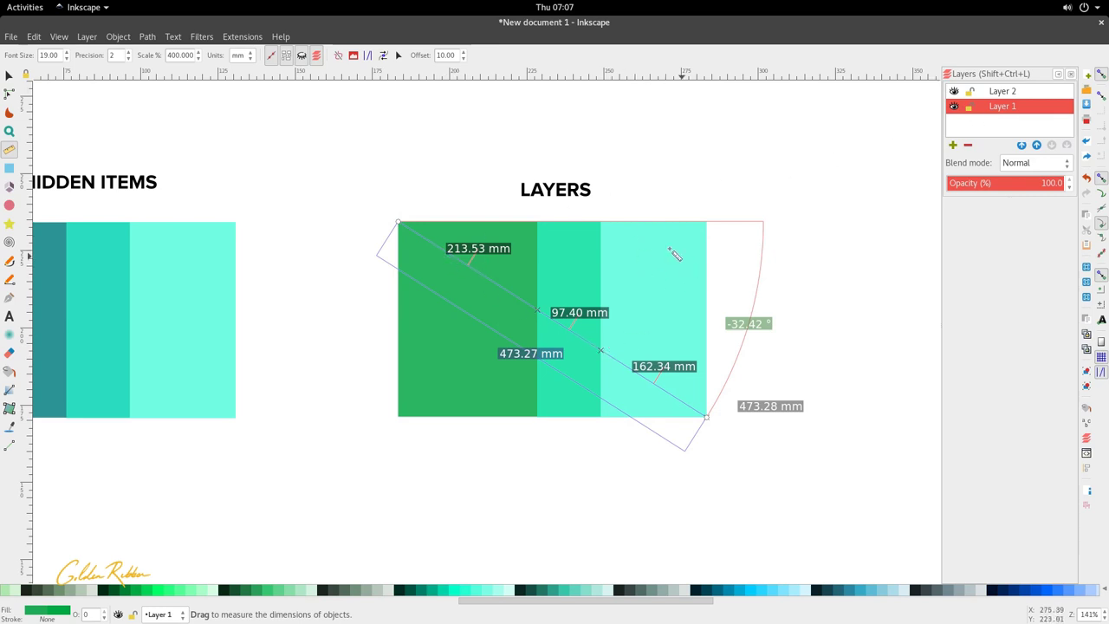
{"action": "left_click", "coordinate": [317, 55]}
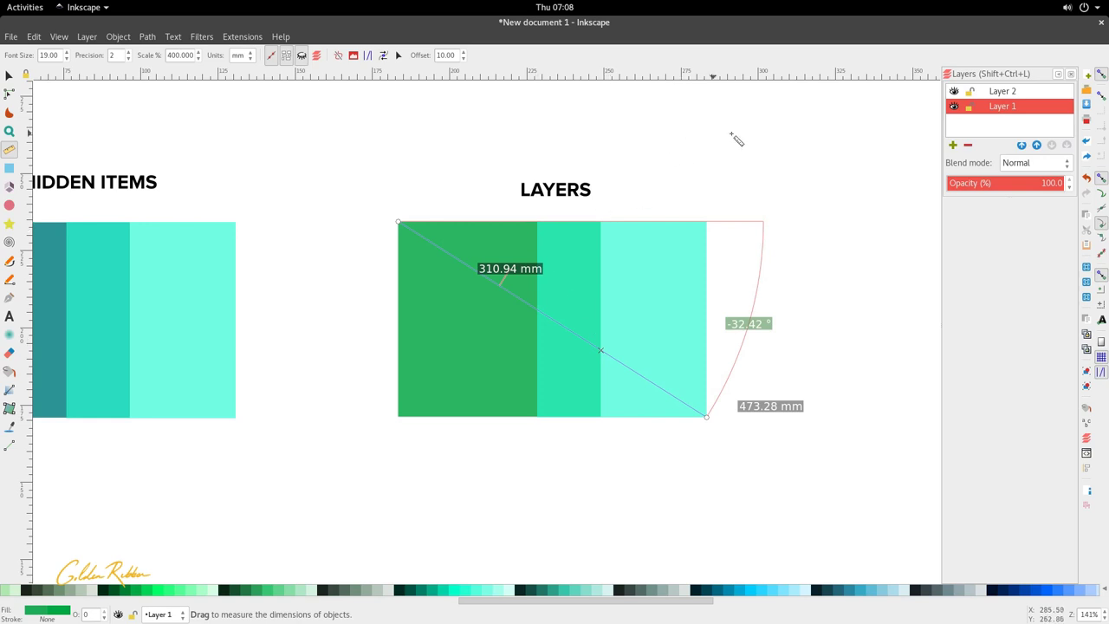
{"action": "left_click", "coordinate": [320, 59]}
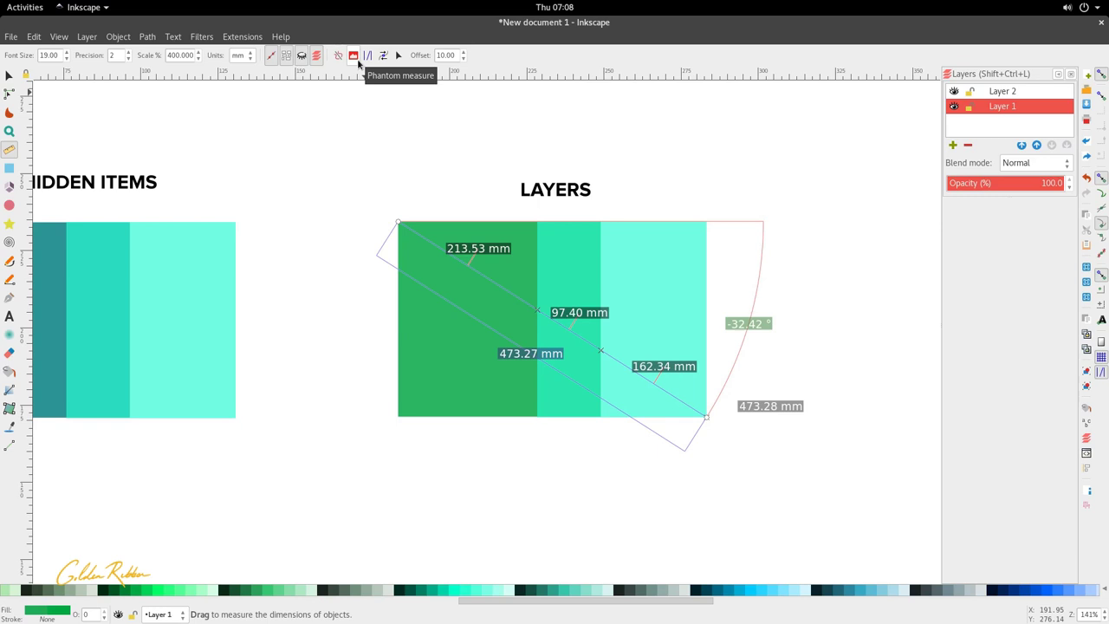
- Convert the LAYERS measurement to a phantom measure, and measure diagonally across the HIDDEN ITEMS rectangles from the upper-left to the lower-right corner
{"action": "left_click_drag", "start_coordinate": [369, 329], "coordinate": [473, 233]}
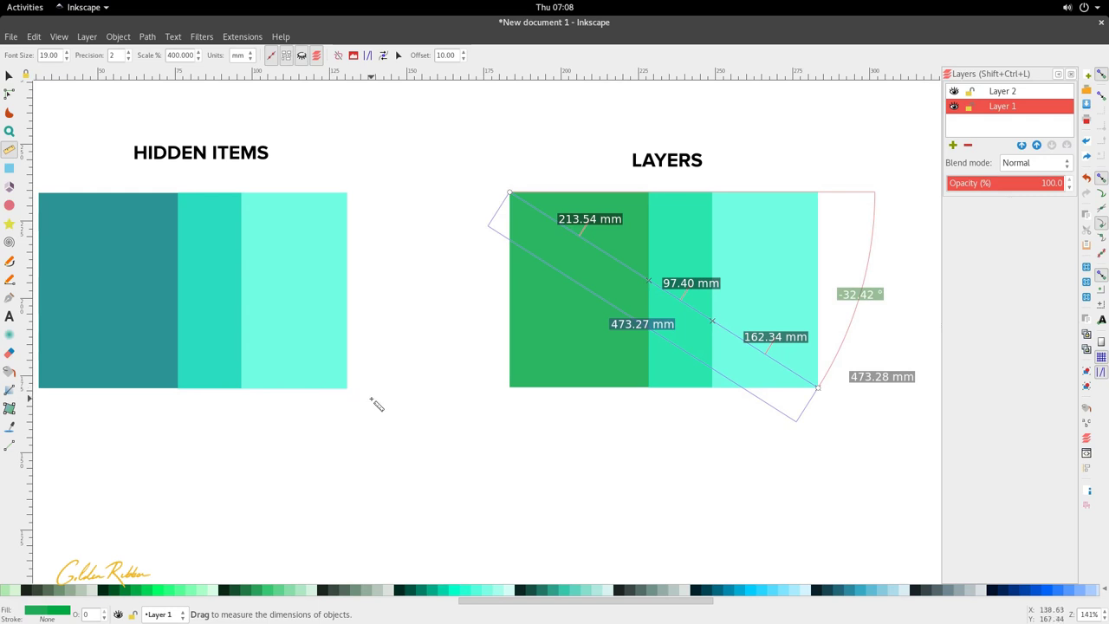
{"action": "left_click", "coordinate": [352, 55]}
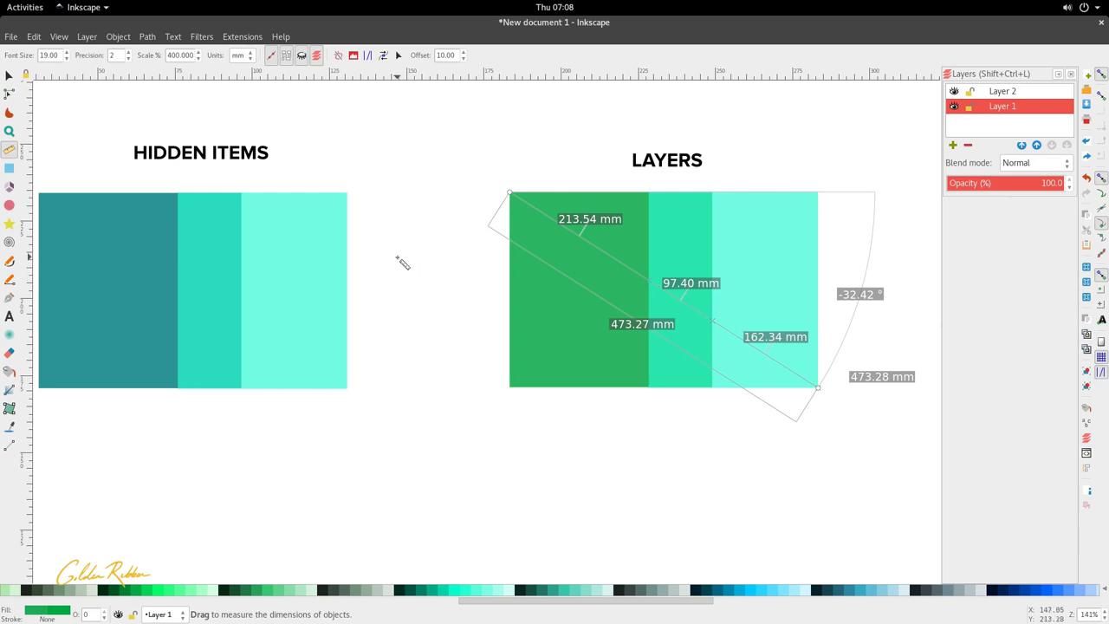
{"action": "left_click_drag", "start_coordinate": [401, 257], "coordinate": [408, 255]}
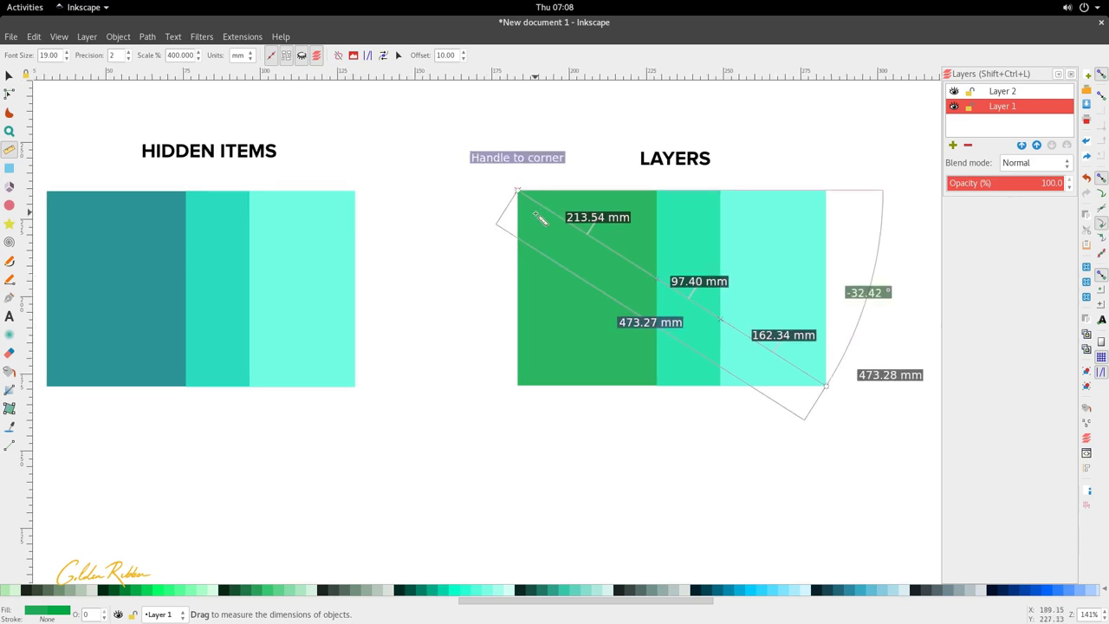
{"action": "left_click", "coordinate": [354, 55]}
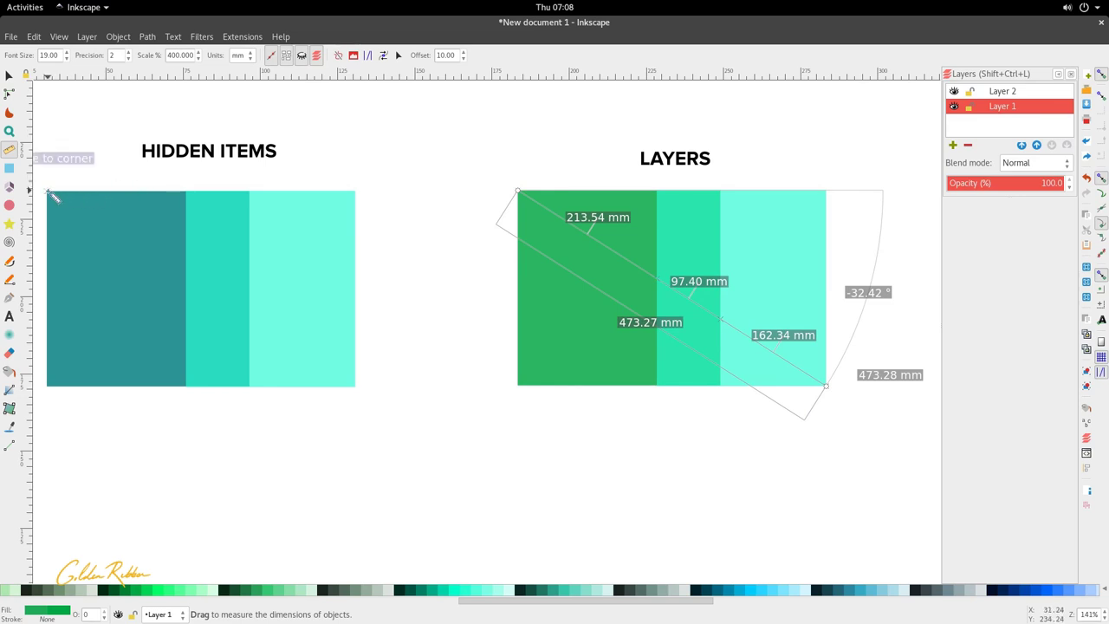
{"action": "left_click_drag", "start_coordinate": [47, 190], "coordinate": [355, 386]}
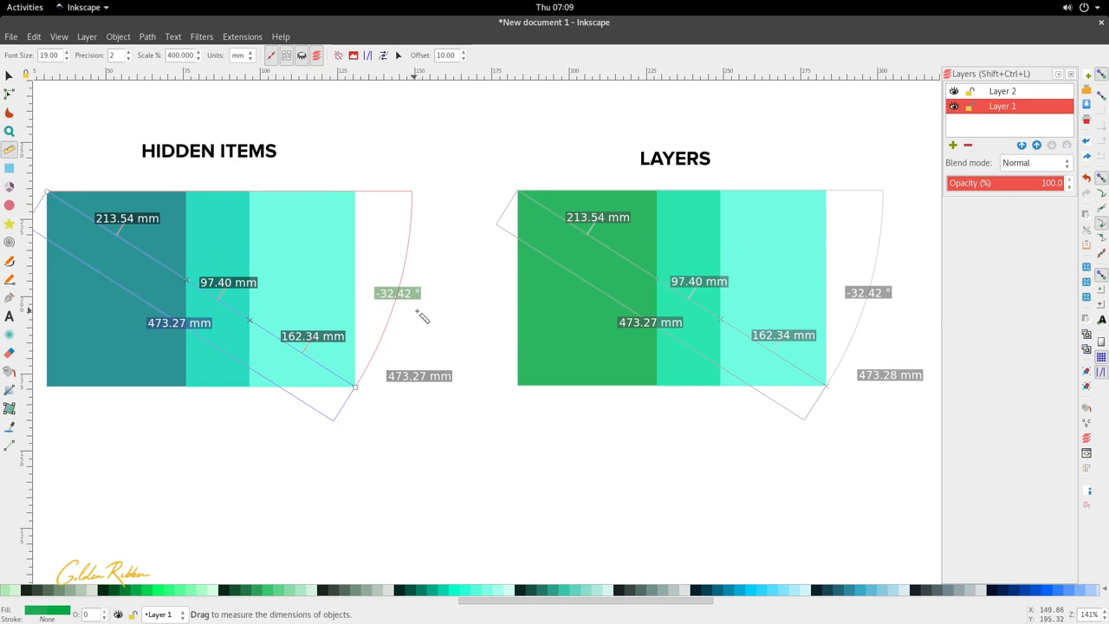
{"action": "mouse_move", "coordinate": [421, 309]}
{"action": "left_mouse_down"}
{"action": "mouse_move", "coordinate": [462, 319]}
{"action": "mouse_move", "coordinate": [432, 321]}
{"action": "left_mouse_up"}
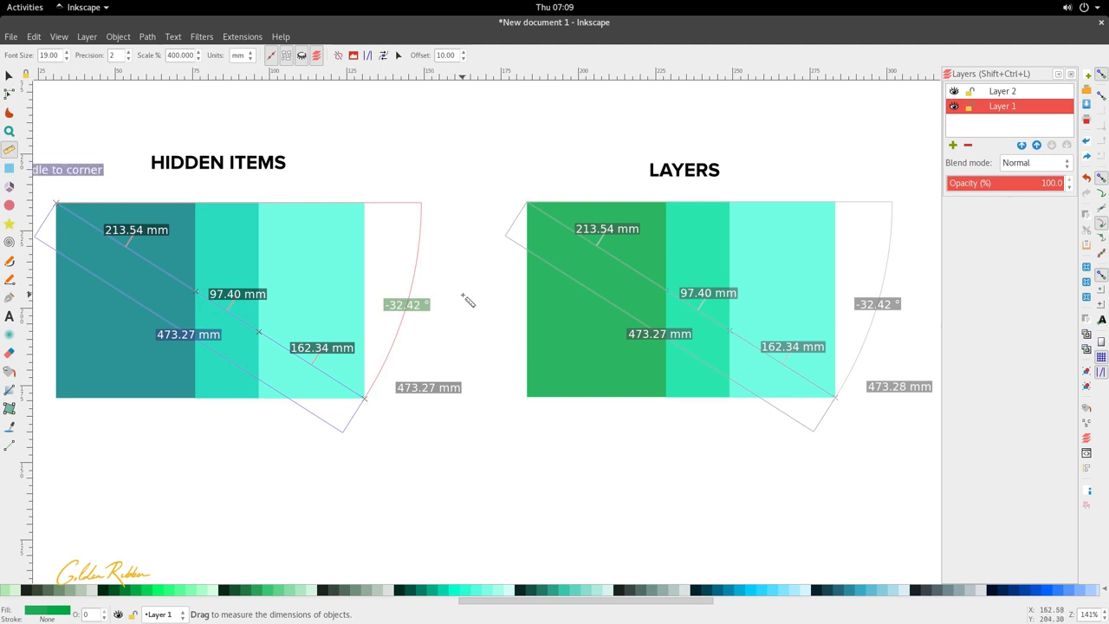
{"action": "scroll", "coordinate": [463, 310], "scroll_direction": "up", "scroll_amount": 2, "text": "ctrl"}
{"action": "scroll", "coordinate": [480, 330], "scroll_direction": "up", "scroll_amount": 1}
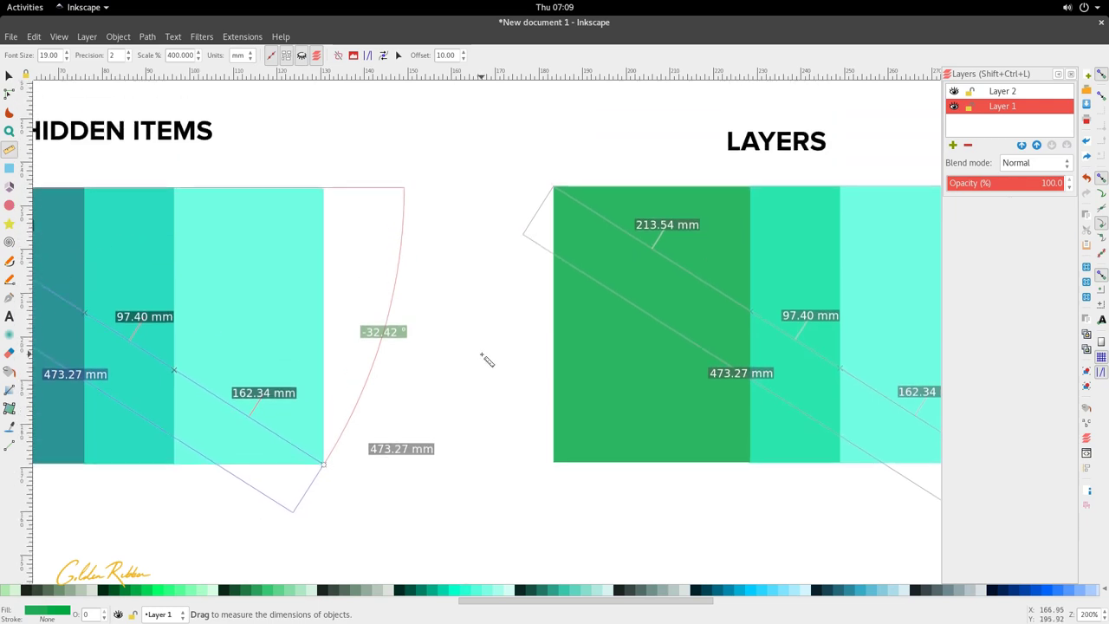
{"action": "scroll", "coordinate": [485, 359], "scroll_direction": "down", "scroll_amount": 4, "text": "ctrl"}
{"action": "scroll", "coordinate": [472, 358], "scroll_direction": "up", "scroll_amount": 3, "text": "ctrl"}
{"action": "scroll", "coordinate": [491, 359], "scroll_direction": "up", "scroll_amount": 2, "text": "ctrl"}
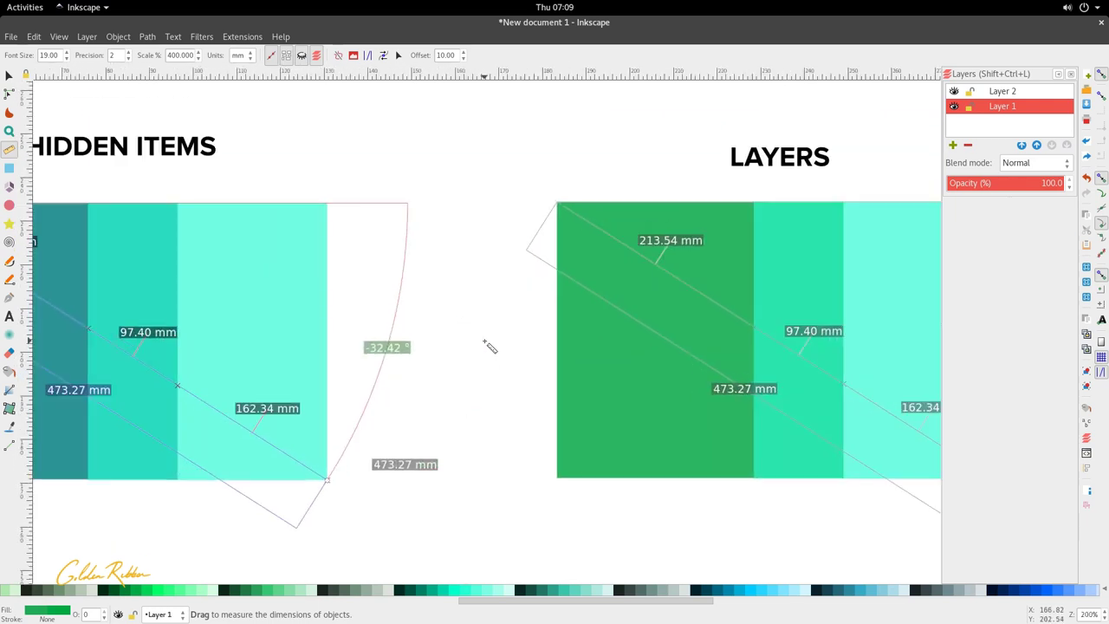
{"action": "right_click", "coordinate": [487, 342]}
{"action": "left_click", "coordinate": [484, 320]}
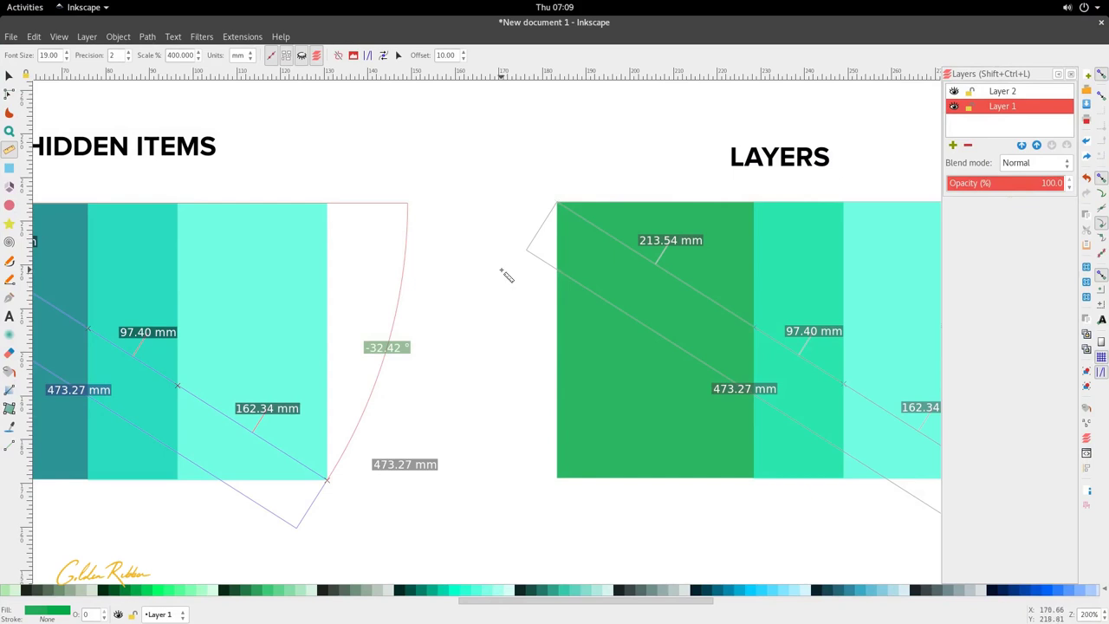
{"action": "key", "text": "z"}
{"action": "left_click", "coordinate": [479, 271]}
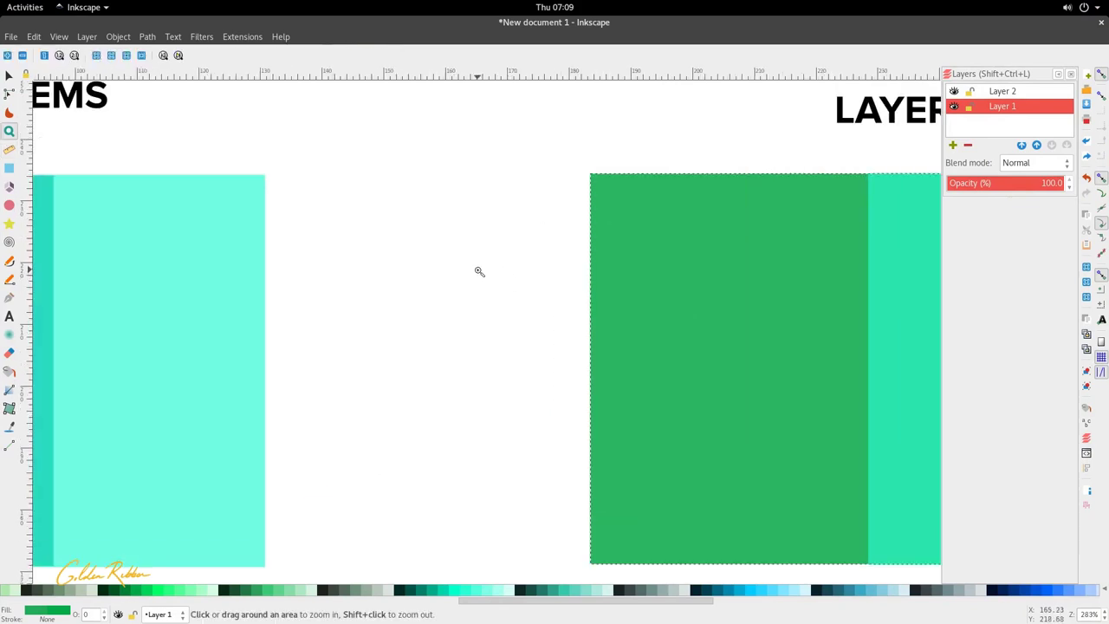
{"action": "key", "text": "minus"}
{"action": "key", "text": "minus"}
{"action": "key", "text": "minus"}
{"action": "key", "text": "minus"}
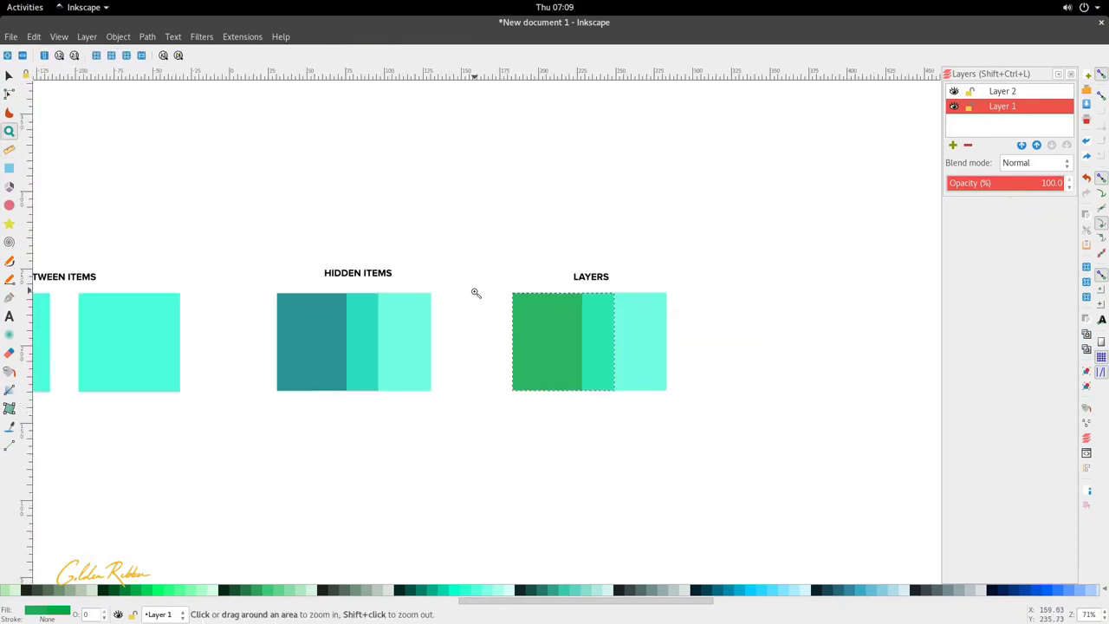
- Select the LAYERS and HIDDEN ITEMS rectangles in turn, ending with the dark teal rectangle under HIDDEN ITEMS
{"action": "key", "text": "s"}
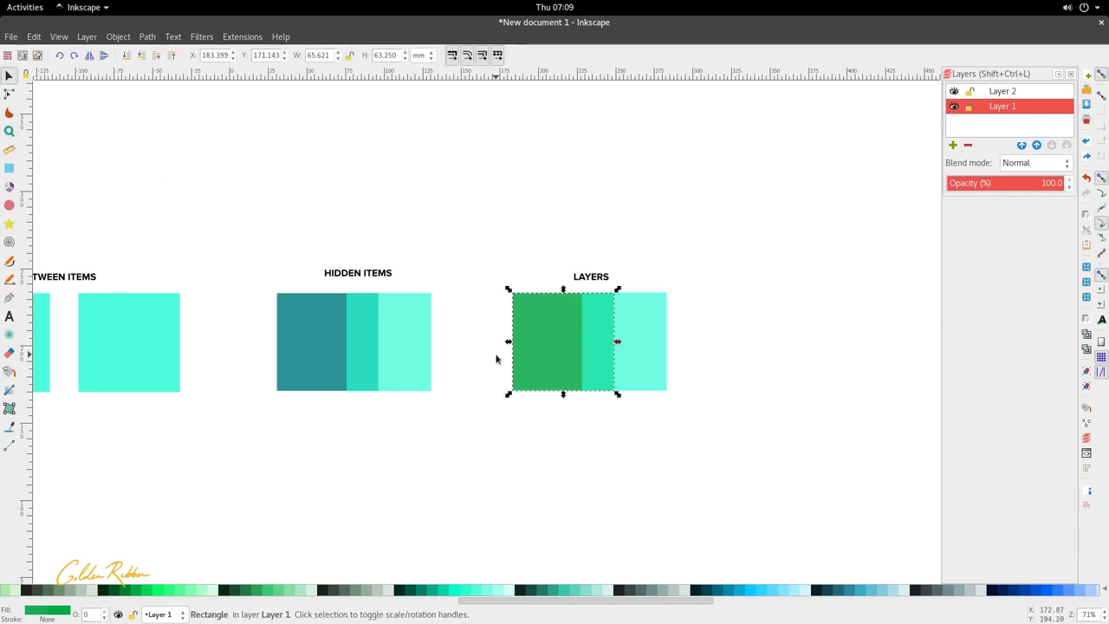
{"action": "key", "text": "1"}
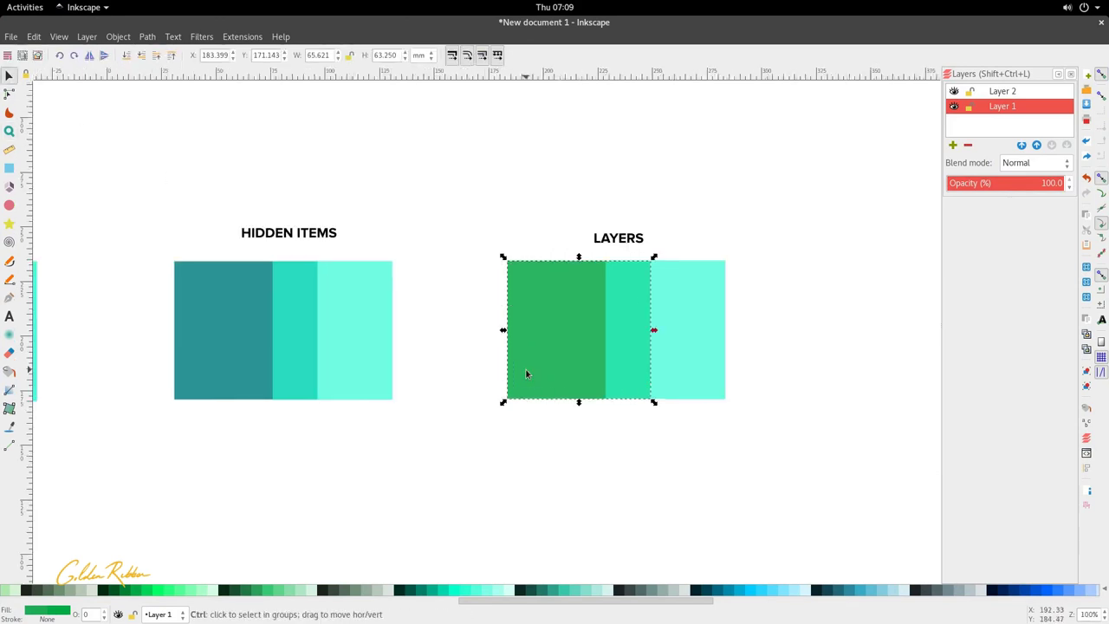
{"action": "left_click", "coordinate": [706, 333]}
{"action": "left_click", "coordinate": [583, 336]}
{"action": "left_click", "coordinate": [299, 325]}
{"action": "left_click", "coordinate": [240, 314]}
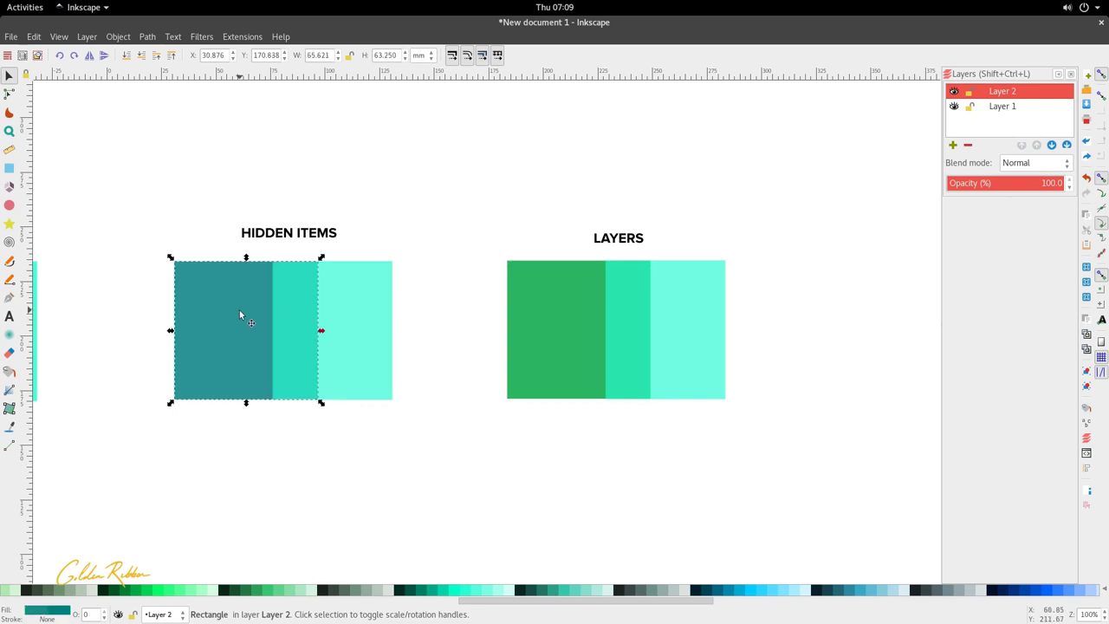
- Return to the Measurement tool and show the guides made from the HIDDEN ITEMS diagonal measurement
{"action": "key", "text": "m"}
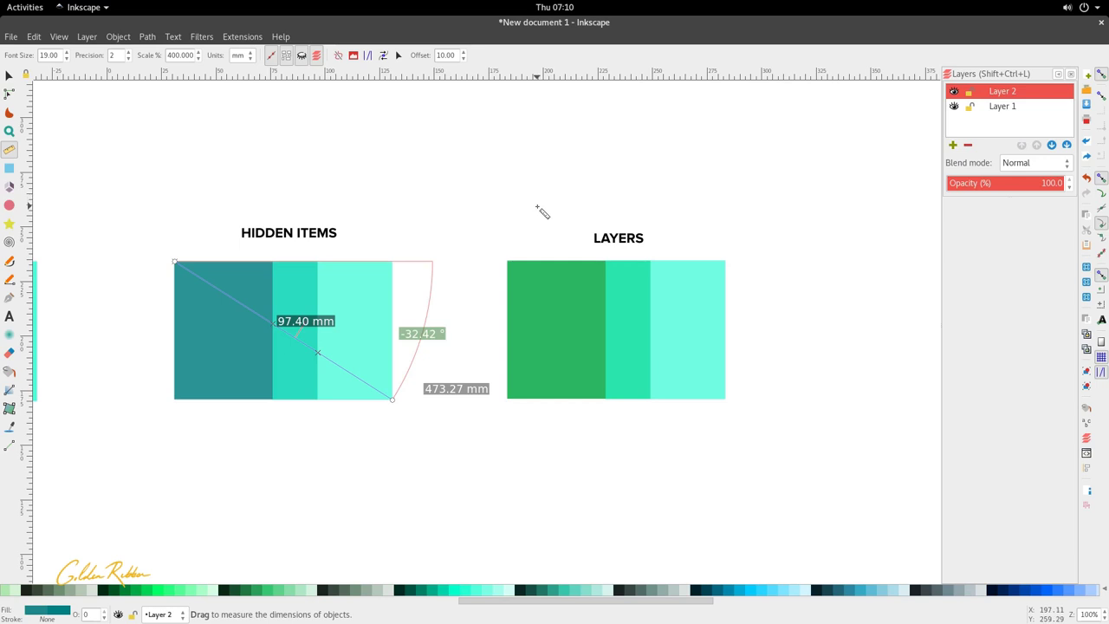
{"action": "left_click", "coordinate": [147, 38]}
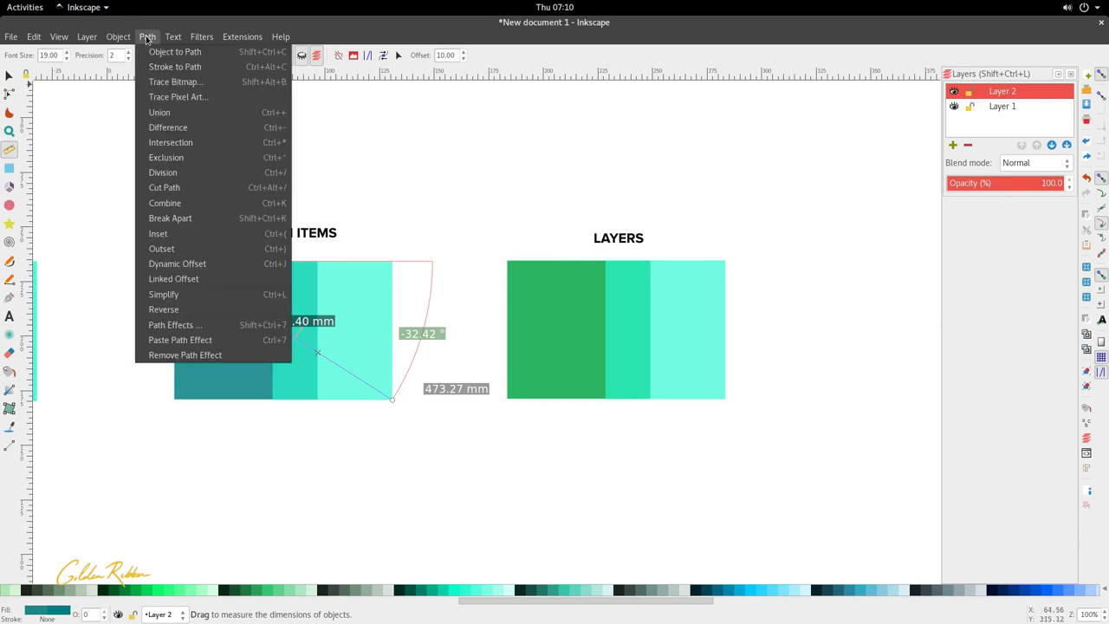
{"action": "mouse_move", "coordinate": [57, 36]}
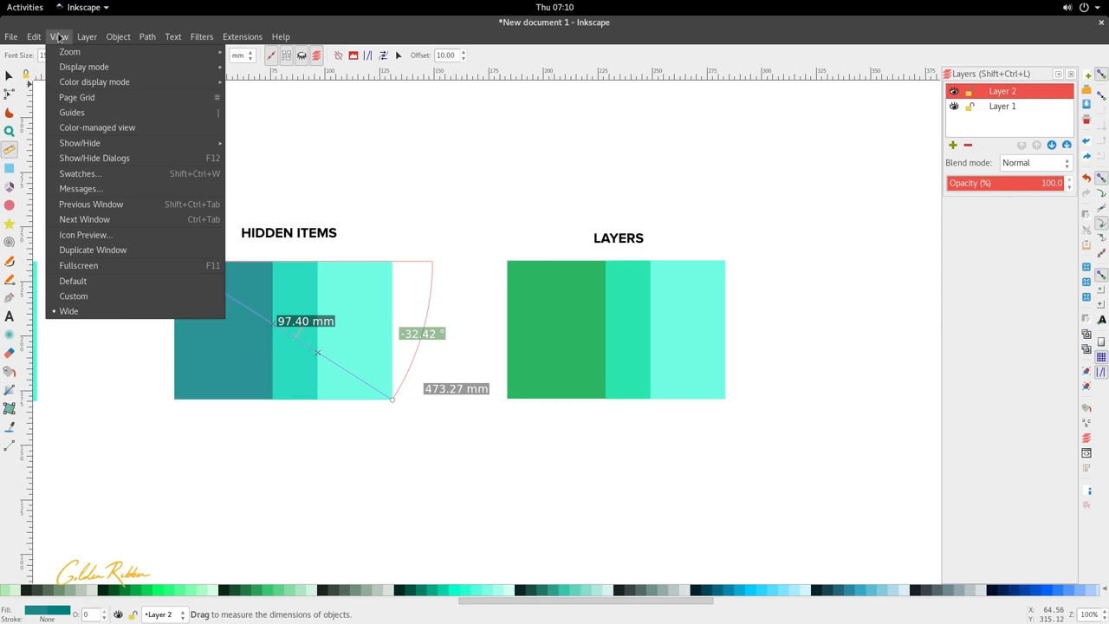
{"action": "left_click", "coordinate": [76, 111]}
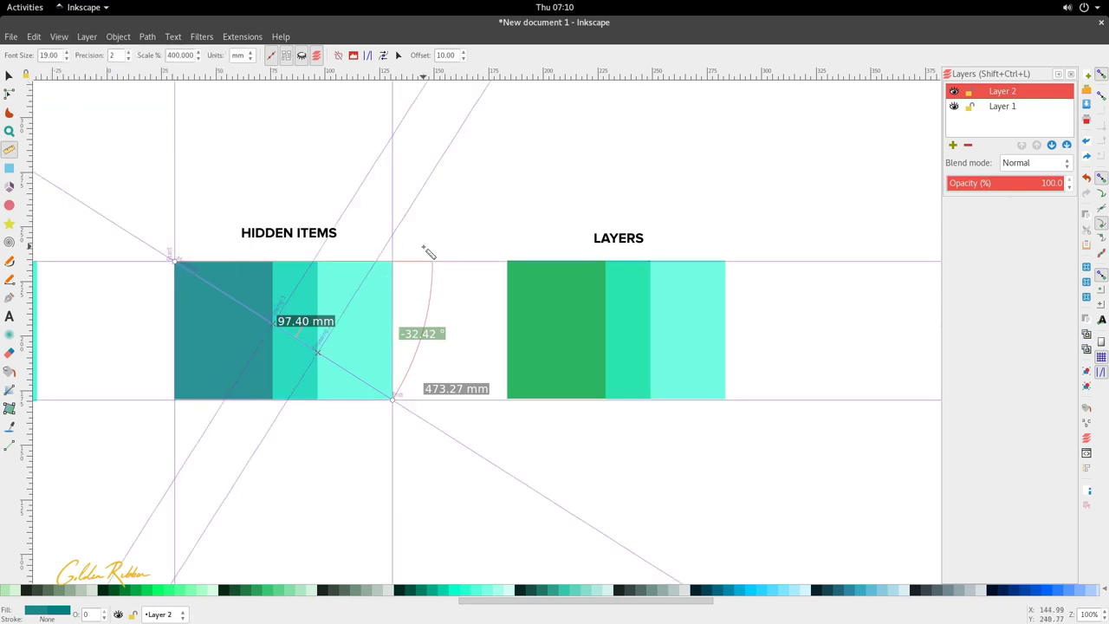
- Examine the guides at the start, end and crossing points of the HIDDEN ITEMS measurement, up close and across the whole drawing
{"action": "scroll", "coordinate": [424, 251], "scroll_direction": "down", "scroll_amount": 2}
{"action": "scroll", "coordinate": [329, 304], "scroll_direction": "up", "scroll_amount": 1}
{"action": "scroll", "coordinate": [330, 305], "scroll_direction": "up", "scroll_amount": 1}
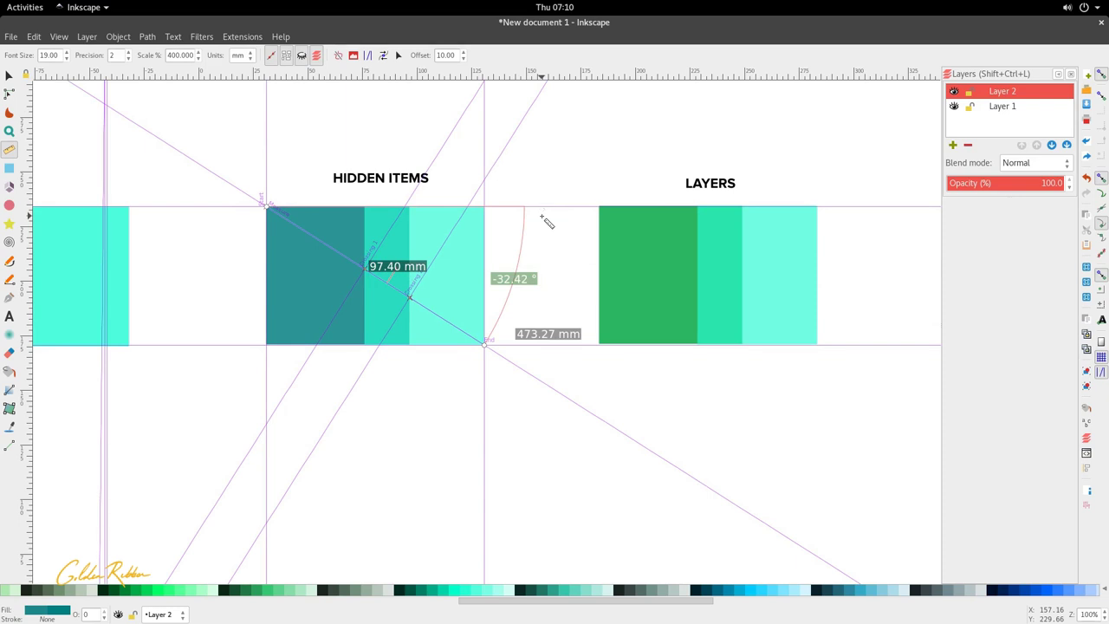
{"action": "scroll", "coordinate": [457, 227], "scroll_direction": "up", "scroll_amount": 2}
{"action": "scroll", "coordinate": [457, 227], "scroll_direction": "right", "scroll_amount": 1}
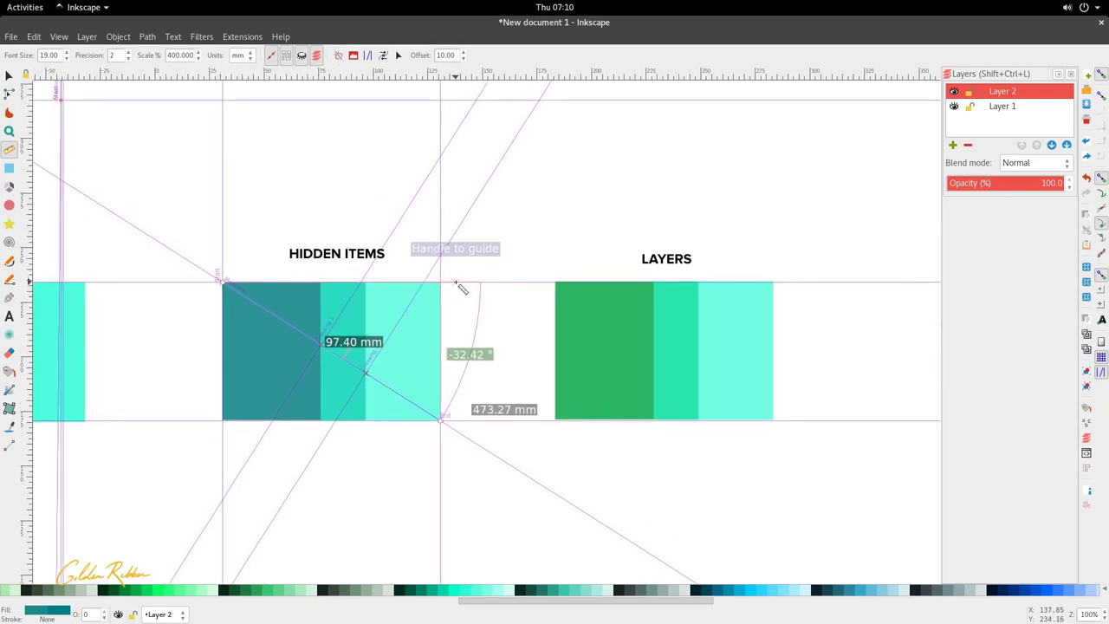
{"action": "scroll", "coordinate": [433, 286], "scroll_direction": "up", "scroll_amount": 4}
{"action": "scroll", "coordinate": [467, 286], "scroll_direction": "down", "scroll_amount": 4}
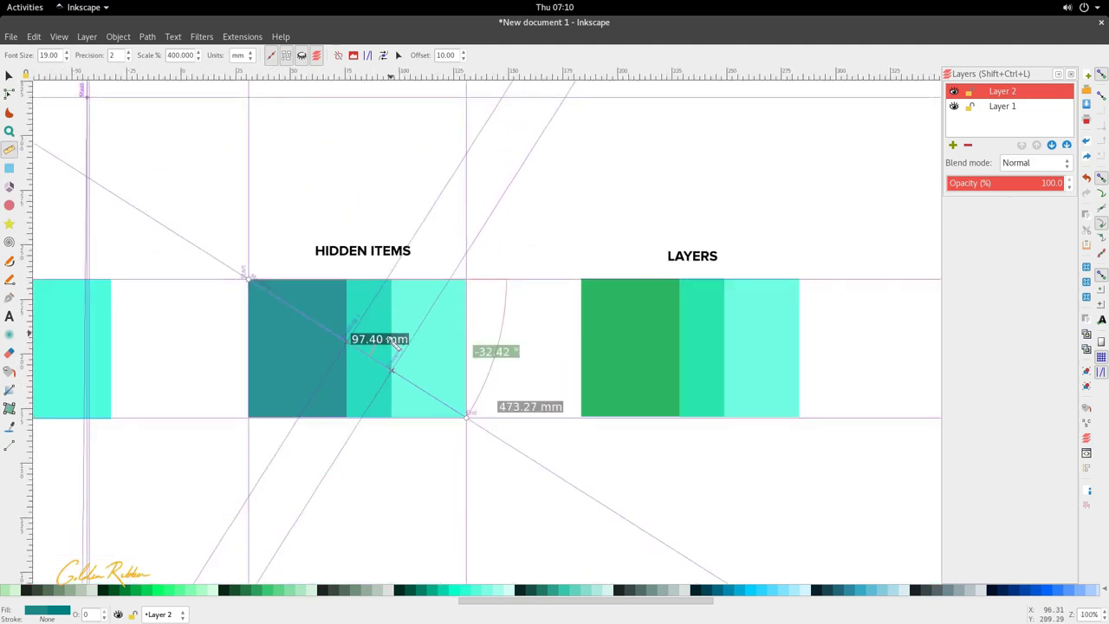
{"action": "scroll", "coordinate": [394, 340], "scroll_direction": "up", "scroll_amount": 3}
{"action": "scroll", "coordinate": [367, 344], "scroll_direction": "down", "scroll_amount": 1}
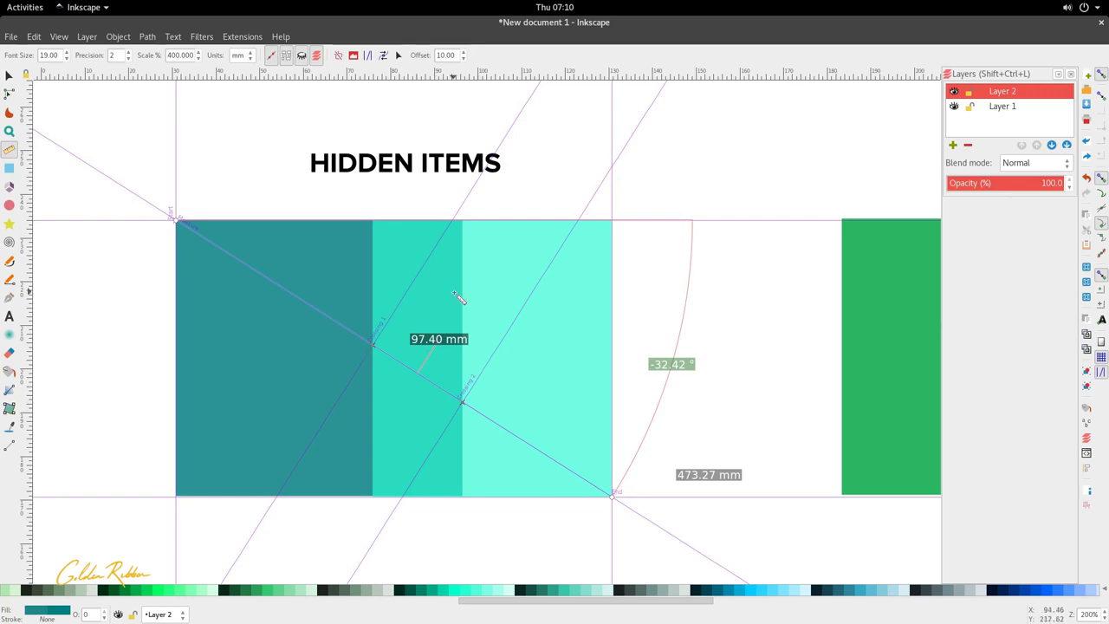
{"action": "scroll", "coordinate": [479, 315], "scroll_direction": "down", "scroll_amount": 3}
{"action": "scroll", "coordinate": [503, 383], "scroll_direction": "up", "scroll_amount": 1}
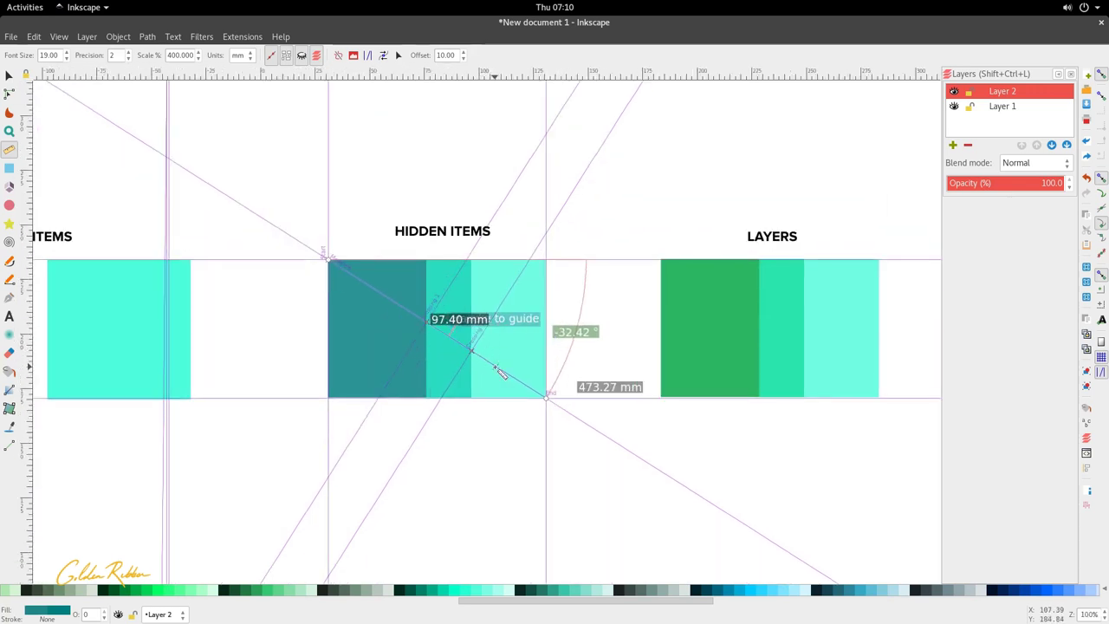
{"action": "scroll", "coordinate": [502, 384], "scroll_direction": "down", "scroll_amount": 2}
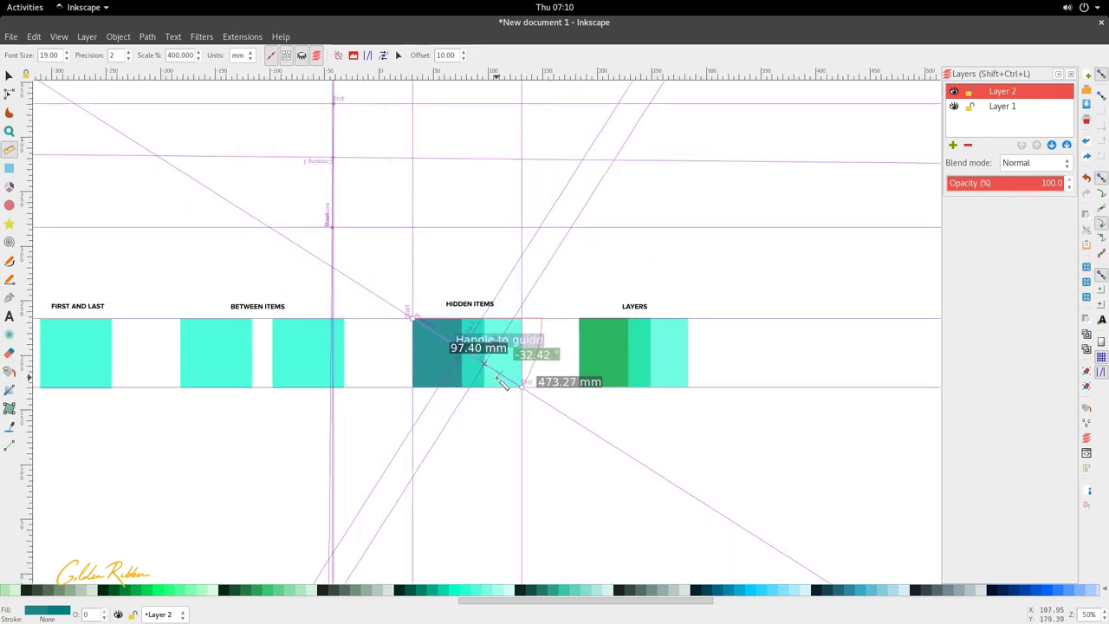
{"action": "scroll", "coordinate": [502, 384], "scroll_direction": "up", "scroll_amount": 2}
{"action": "scroll", "coordinate": [502, 384], "scroll_direction": "down", "scroll_amount": 2}
{"action": "scroll", "coordinate": [526, 397], "scroll_direction": "up", "scroll_amount": 1}
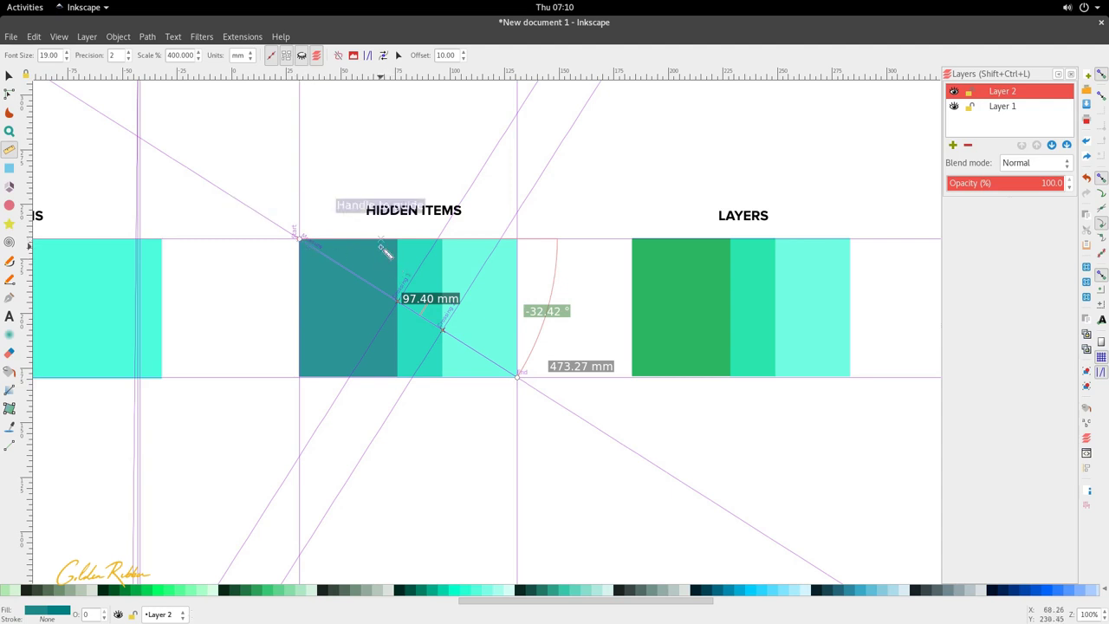
- Hide the guides around the HIDDEN ITEMS measurement
{"action": "key", "text": "bar"}
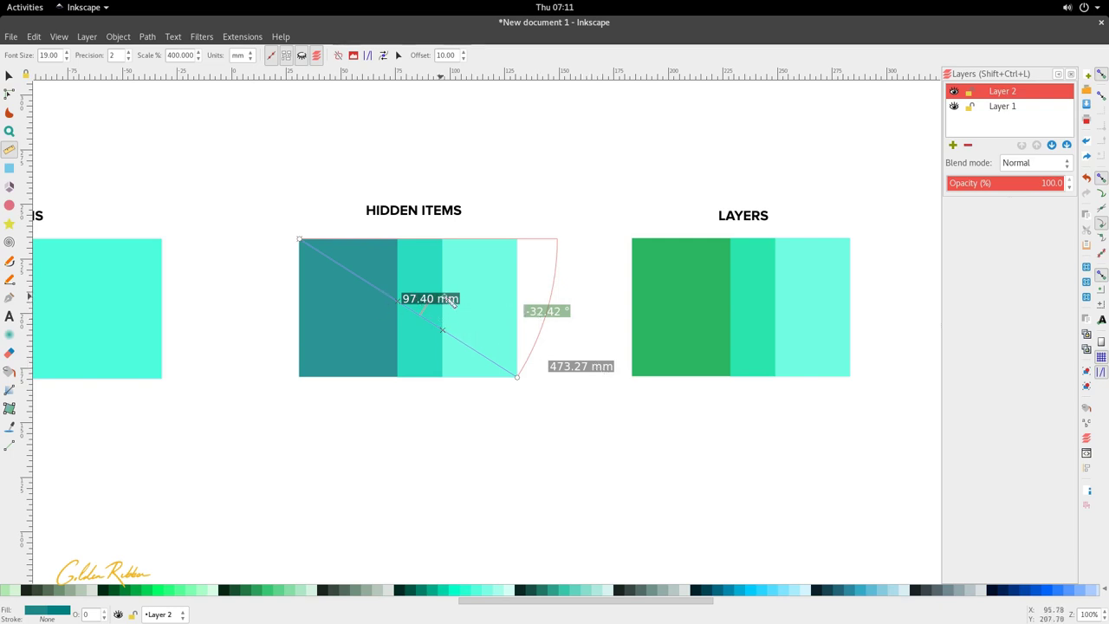
{"action": "scroll", "coordinate": [452, 301], "scroll_direction": "up", "scroll_amount": 3}
{"action": "scroll", "coordinate": [398, 305], "scroll_direction": "down", "scroll_amount": 4}
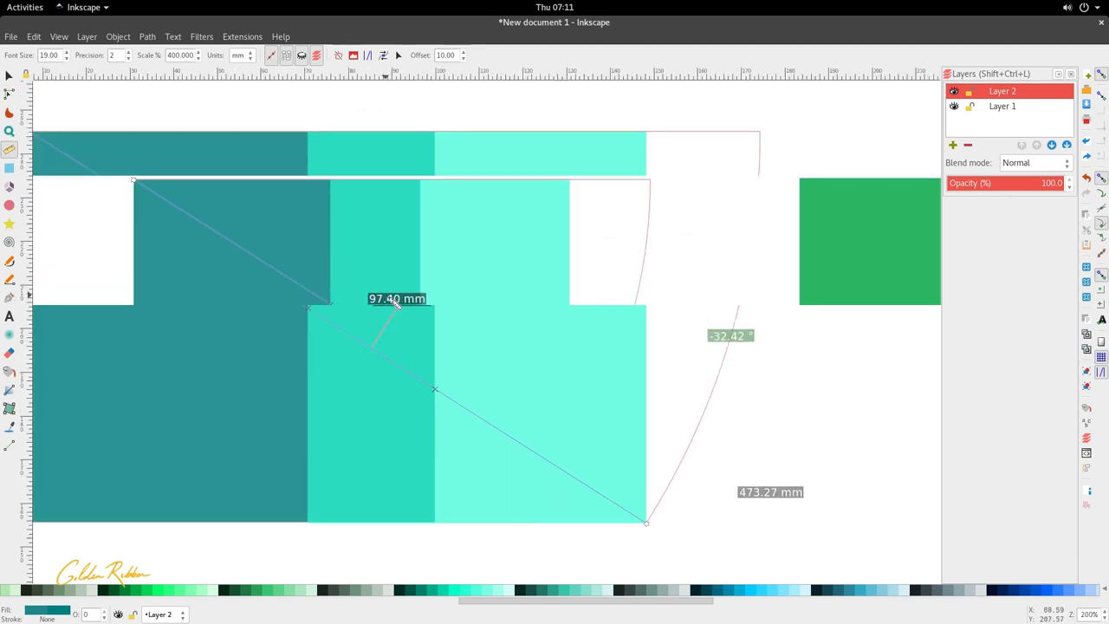
- Convert the HIDDEN ITEMS diagonal measurement to an editable item
{"action": "scroll", "coordinate": [398, 306], "scroll_direction": "up", "scroll_amount": 3}
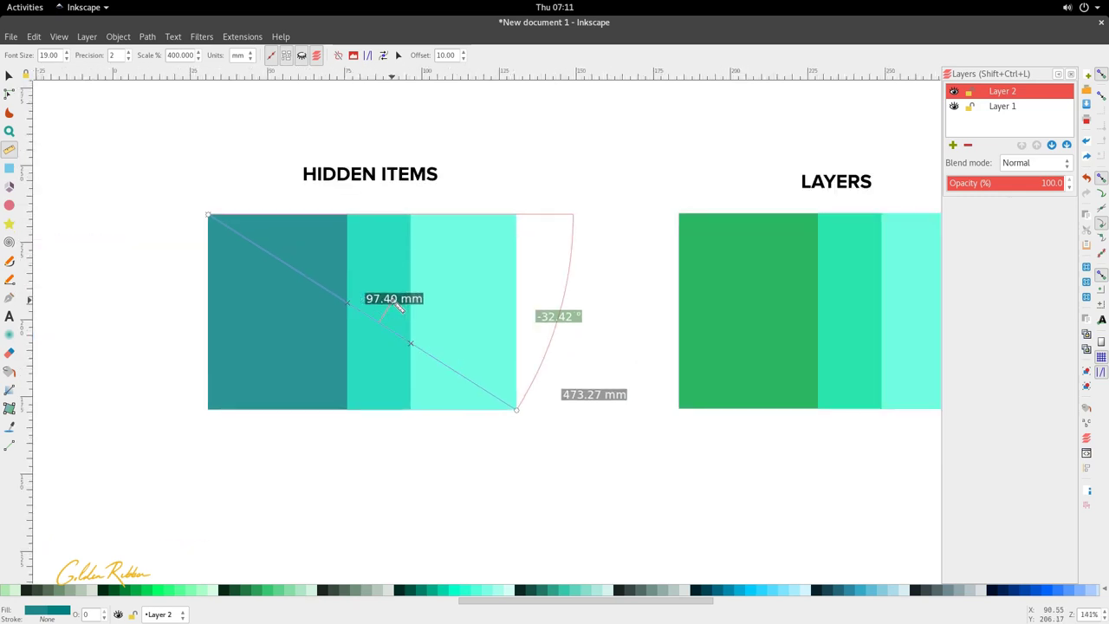
{"action": "scroll", "coordinate": [399, 306], "scroll_direction": "down", "scroll_amount": 1}
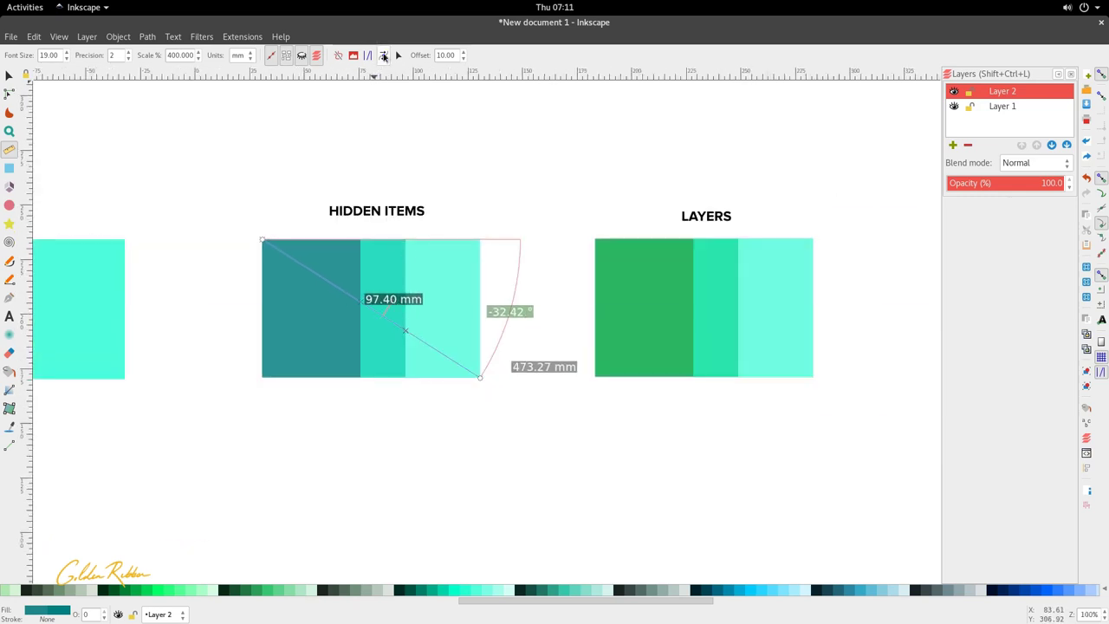
{"action": "left_click", "coordinate": [380, 54]}
{"action": "scroll", "coordinate": [396, 324], "scroll_direction": "up", "scroll_amount": 3}
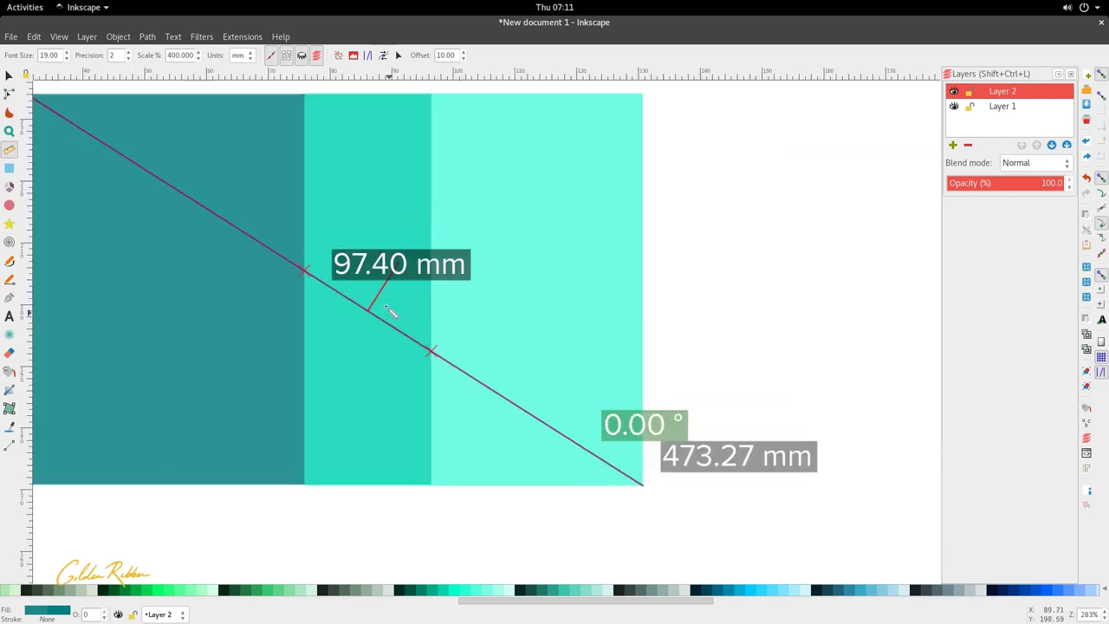
- Select the converted HIDDEN ITEMS measurement, then only the background of its 97.40 mm label, and inspect that with the Rectangle tool
{"action": "key", "text": "s"}
{"action": "left_click", "coordinate": [412, 260]}
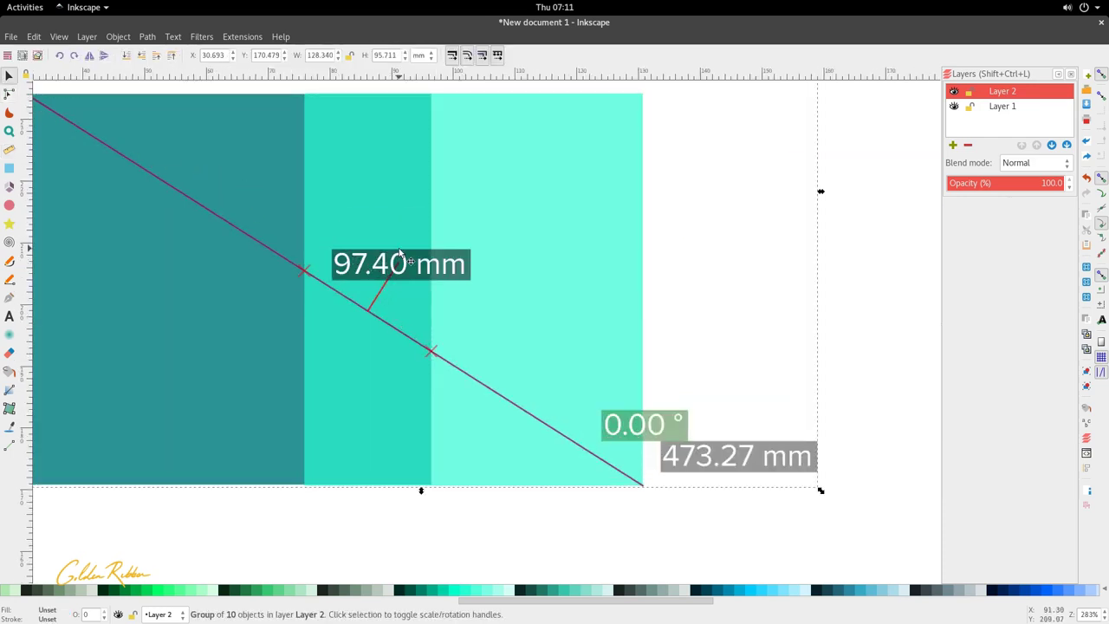
{"action": "key", "text": "Escape"}
{"action": "left_click", "coordinate": [416, 258]}
{"action": "key", "text": "Escape"}
{"action": "left_click", "coordinate": [419, 256], "text": "ctrl"}
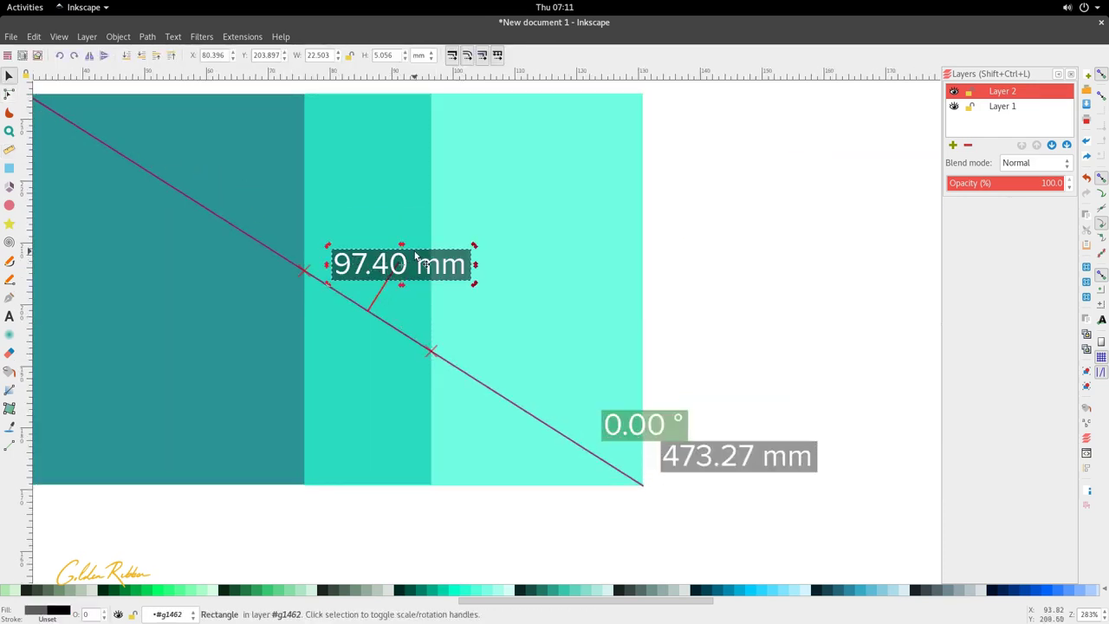
{"action": "key", "text": "r"}
{"action": "key", "text": "ctrl"}
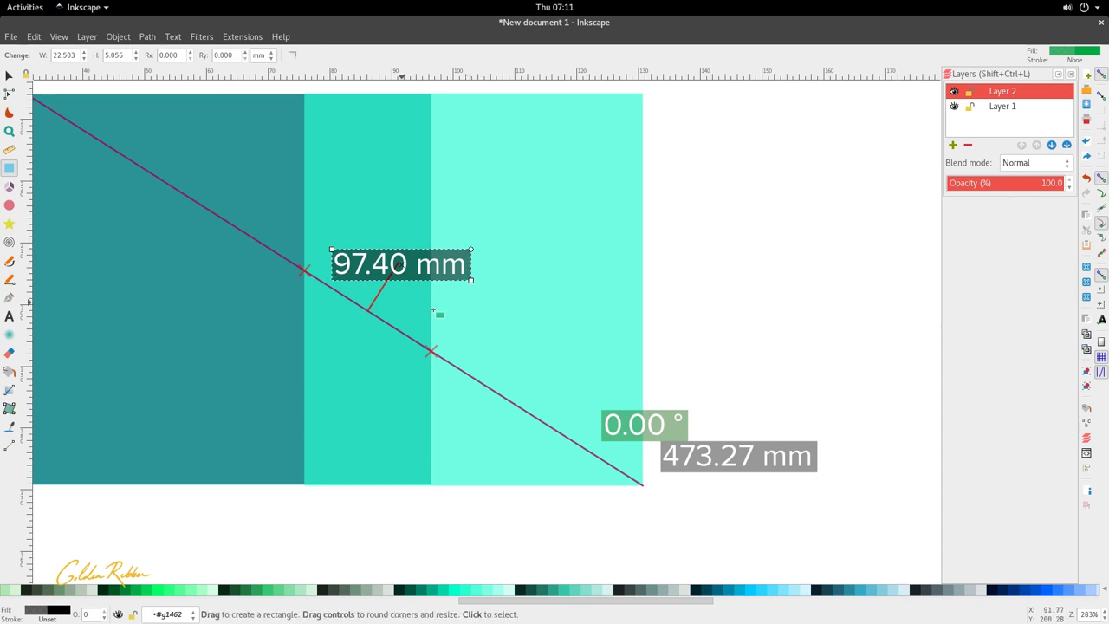
- Select the background of the angle label inside the converted HIDDEN ITEMS measurement
{"action": "key", "text": "s"}
{"action": "scroll", "coordinate": [525, 282], "scroll_direction": "down", "scroll_amount": 3}
{"action": "scroll", "coordinate": [572, 298], "scroll_direction": "up", "scroll_amount": 3}
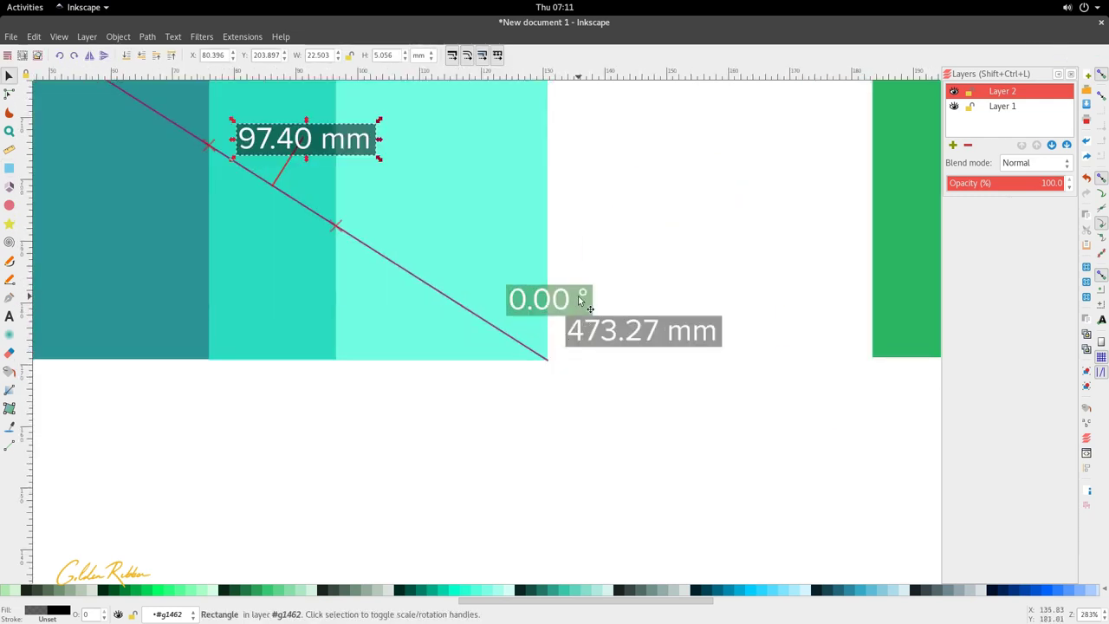
{"action": "left_click", "coordinate": [579, 303]}
{"action": "scroll", "coordinate": [580, 303], "scroll_direction": "down", "scroll_amount": 3}
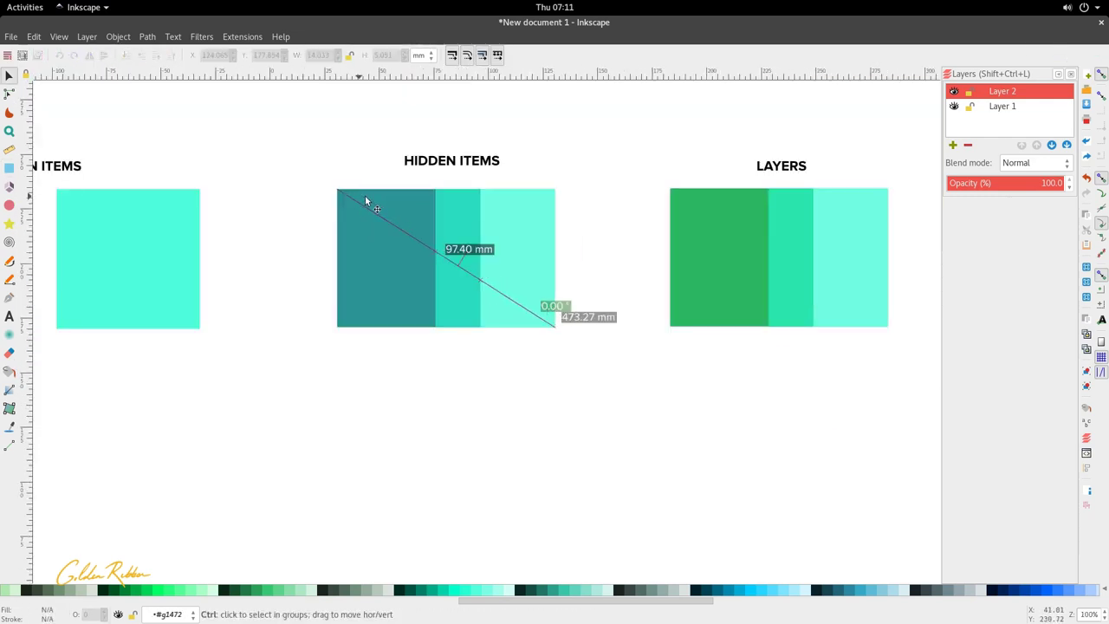
- Try to move the converted measurement's diagonal line down on its own and undo the move
{"action": "scroll", "coordinate": [567, 328], "scroll_direction": "up", "scroll_amount": 1}
{"action": "left_click_drag", "start_coordinate": [536, 315], "coordinate": [523, 353]}
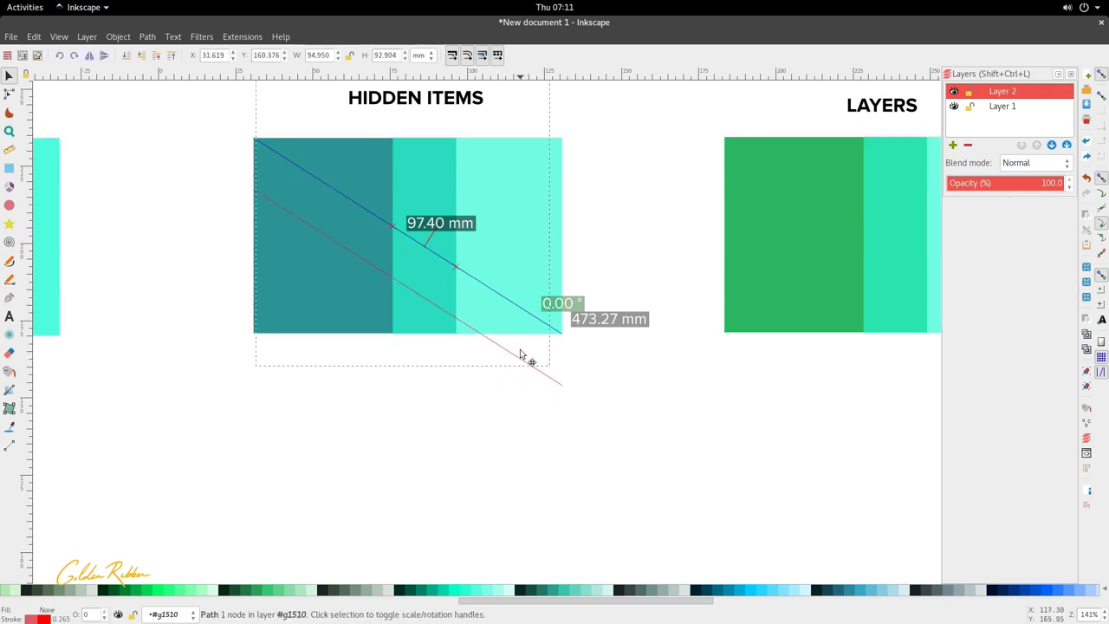
{"action": "scroll", "coordinate": [488, 292], "scroll_direction": "down", "scroll_amount": 2}
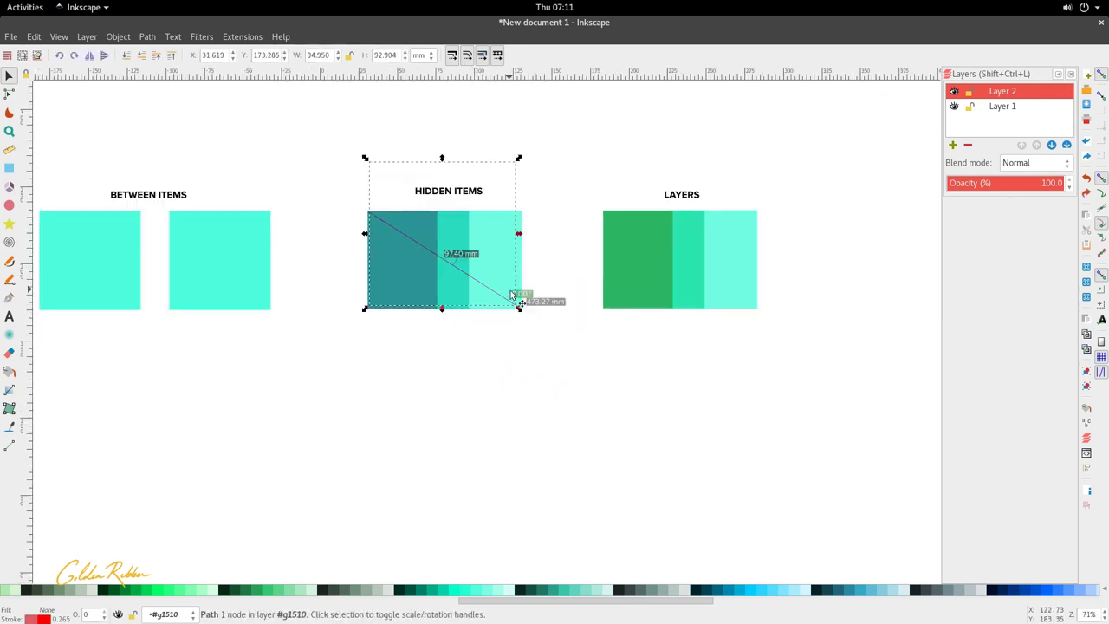
{"action": "scroll", "coordinate": [515, 300], "scroll_direction": "up", "scroll_amount": 2}
{"action": "scroll", "coordinate": [429, 255], "scroll_direction": "down", "scroll_amount": 2}
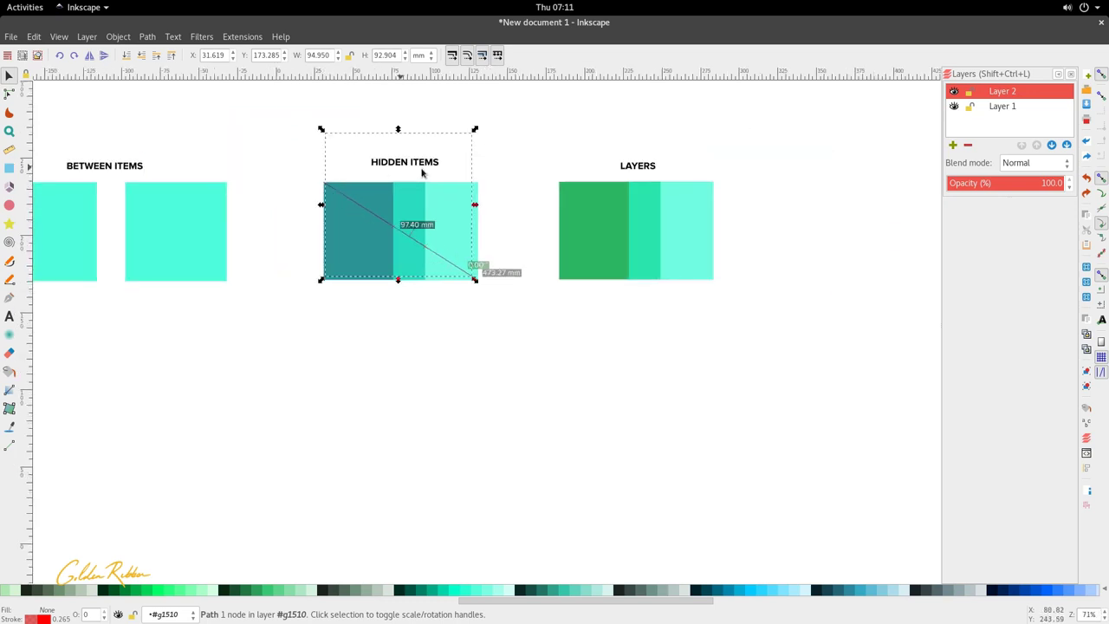
- Measure a diagonal about 425 mm long in the empty area above HIDDEN ITEMS and convert it to an item
{"action": "scroll", "coordinate": [452, 263], "scroll_direction": "down", "scroll_amount": 2}
{"action": "scroll", "coordinate": [452, 262], "scroll_direction": "up", "scroll_amount": 5}
{"action": "scroll", "coordinate": [421, 337], "scroll_direction": "up", "scroll_amount": 2}
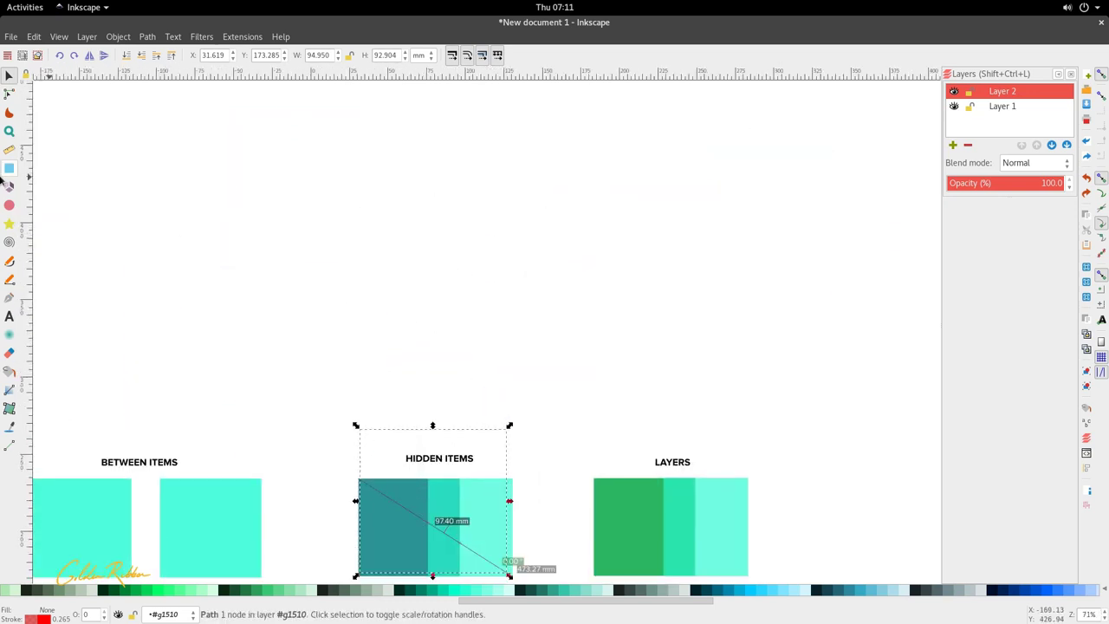
{"action": "left_click", "coordinate": [9, 149]}
{"action": "scroll", "coordinate": [371, 273], "scroll_direction": "down", "scroll_amount": 1}
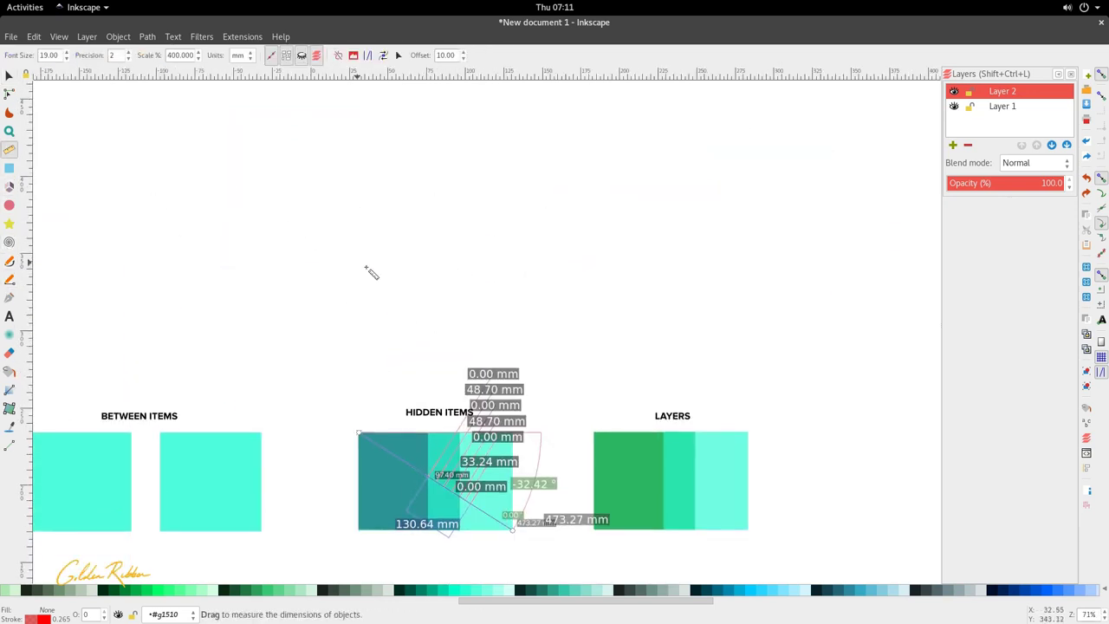
{"action": "left_click_drag", "start_coordinate": [367, 282], "coordinate": [504, 372]}
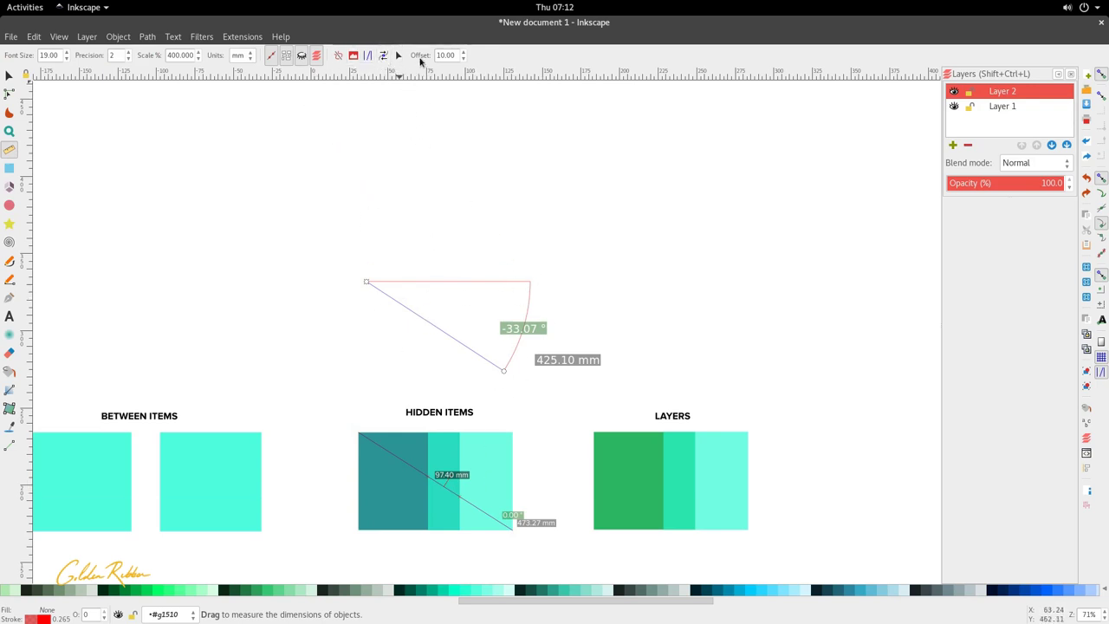
{"action": "left_click", "coordinate": [383, 55]}
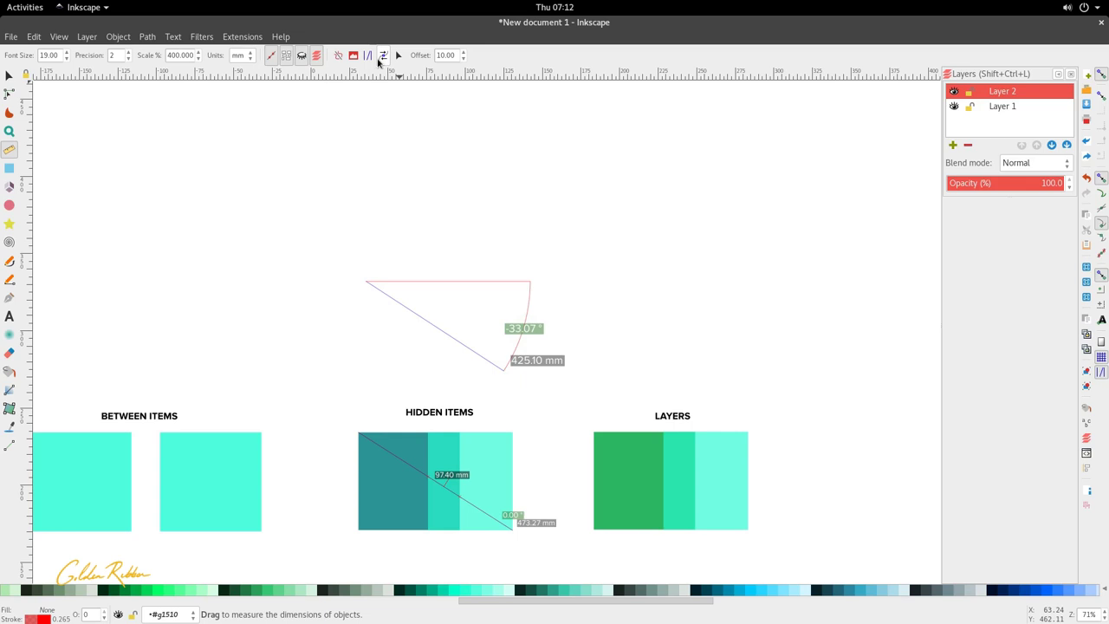
- Move the converted measurement up and to the left, try shifting its arc and horizontal line separately, and undo the separate moves
{"action": "key", "text": "s"}
{"action": "left_click_drag", "start_coordinate": [526, 302], "coordinate": [544, 274]}
{"action": "key", "text": "Escape"}
{"action": "left_click", "coordinate": [507, 271]}
{"action": "left_click_drag", "start_coordinate": [487, 251], "coordinate": [488, 220]}
{"action": "key", "text": "ctrl+z"}
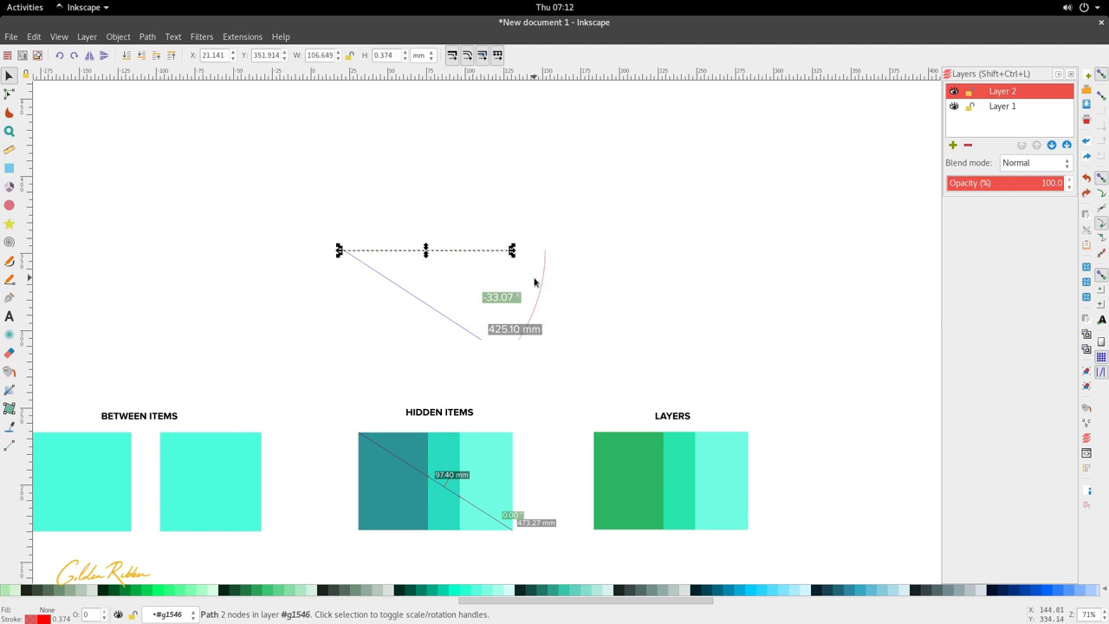
{"action": "scroll", "coordinate": [448, 407], "scroll_direction": "down", "scroll_amount": 1}
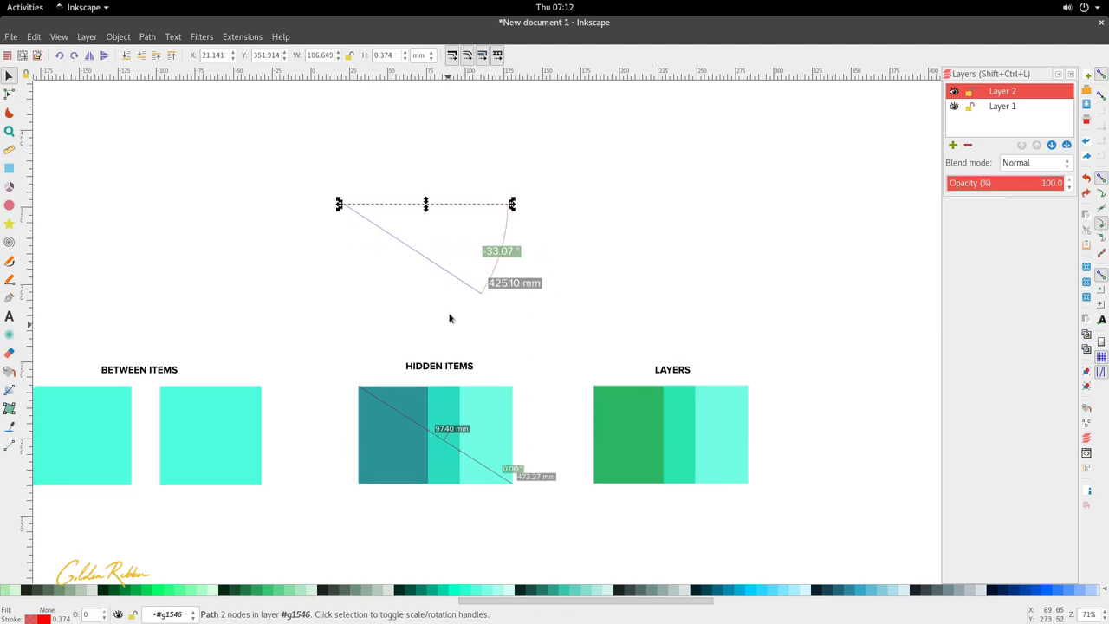
{"action": "left_click_drag", "start_coordinate": [269, 319], "coordinate": [570, 160]}
{"action": "left_click", "coordinate": [531, 217]}
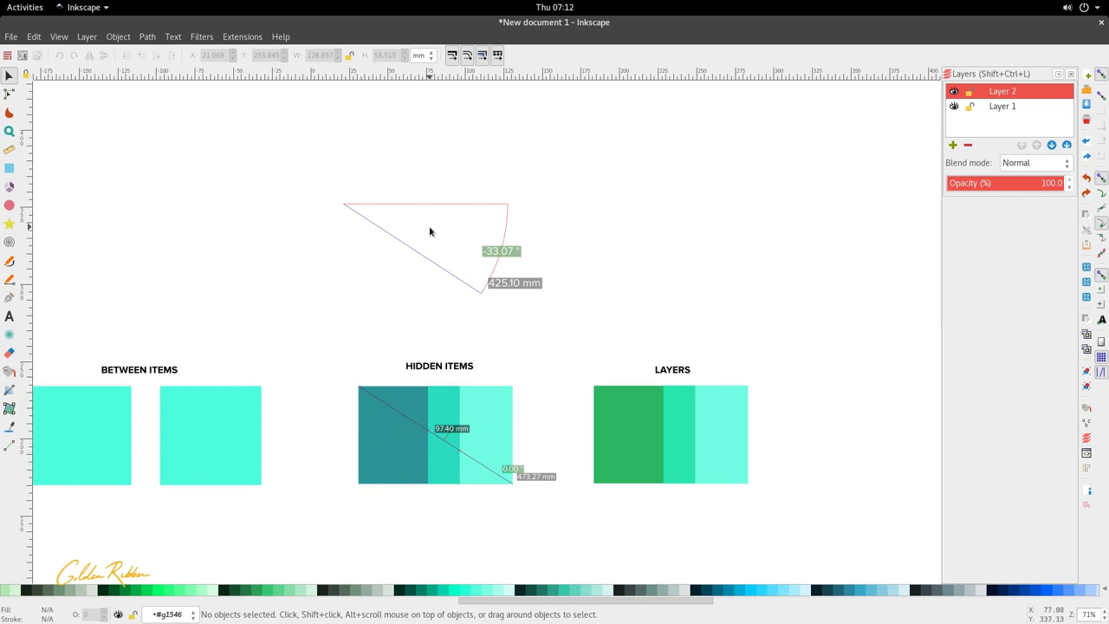
- Delete the converted copy of the measurement above HIDDEN ITEMS
{"action": "left_click", "coordinate": [8, 148]}
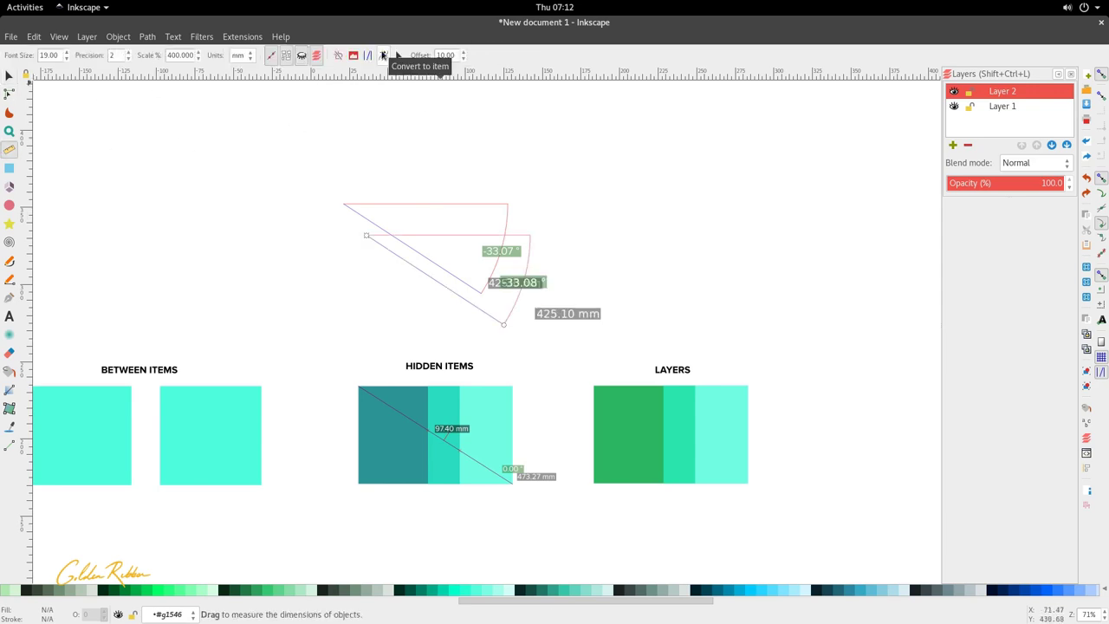
{"action": "left_click", "coordinate": [384, 55]}
{"action": "left_click", "coordinate": [9, 76]}
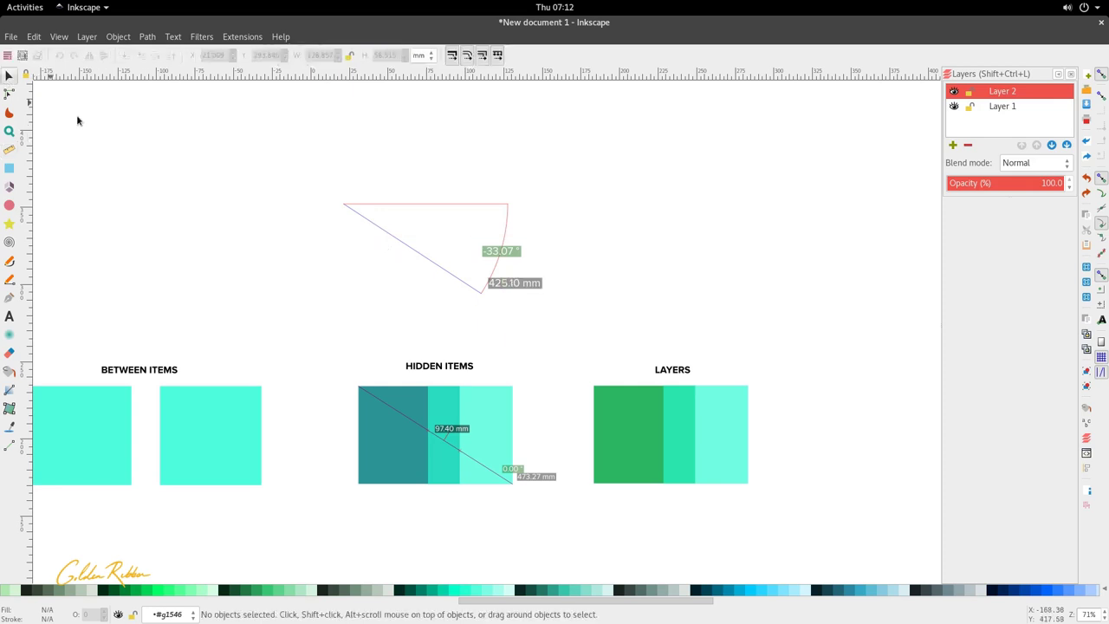
{"action": "left_click_drag", "start_coordinate": [265, 151], "coordinate": [588, 337]}
{"action": "key", "text": "Delete"}
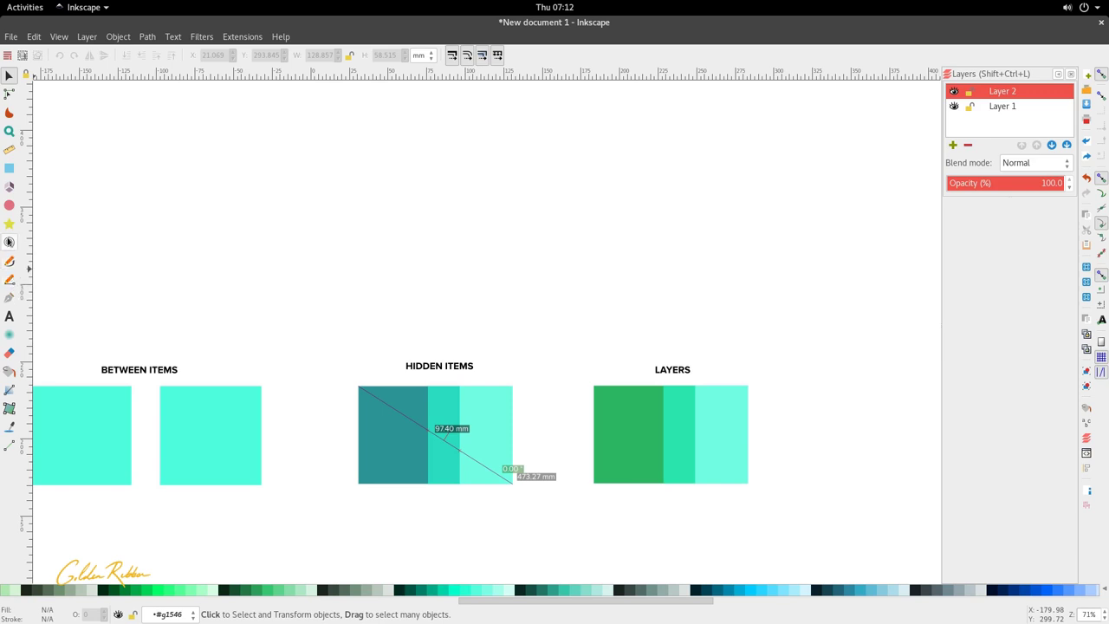
- Convert the diagonal measurement above HIDDEN ITEMS to a dimension line, and check it with and without the measurement overlay
{"action": "left_click", "coordinate": [8, 149]}
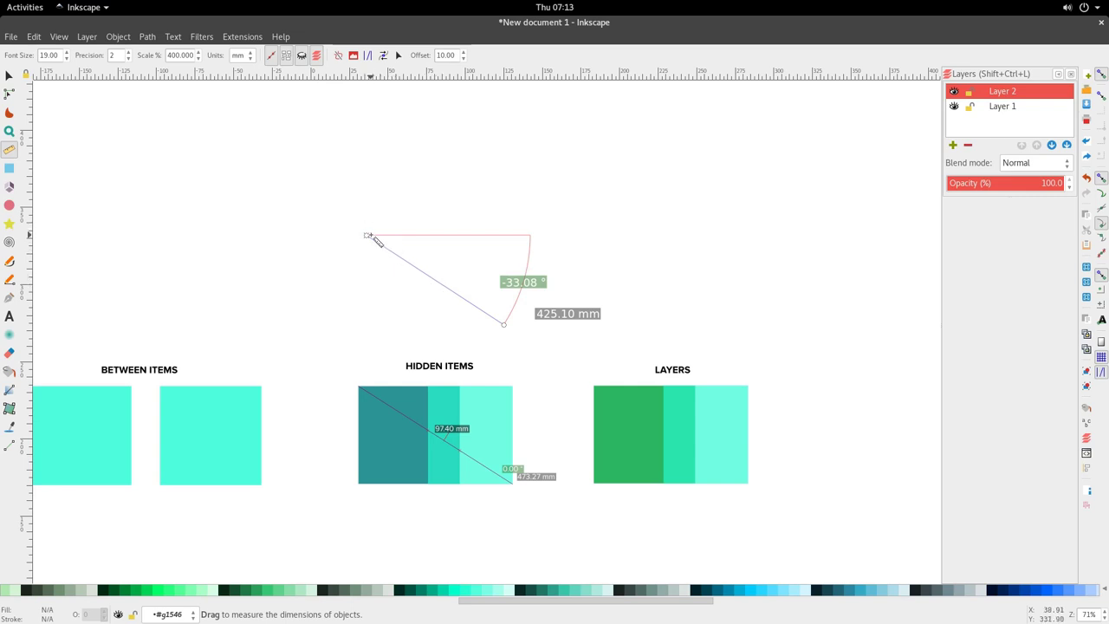
{"action": "left_click", "coordinate": [399, 56]}
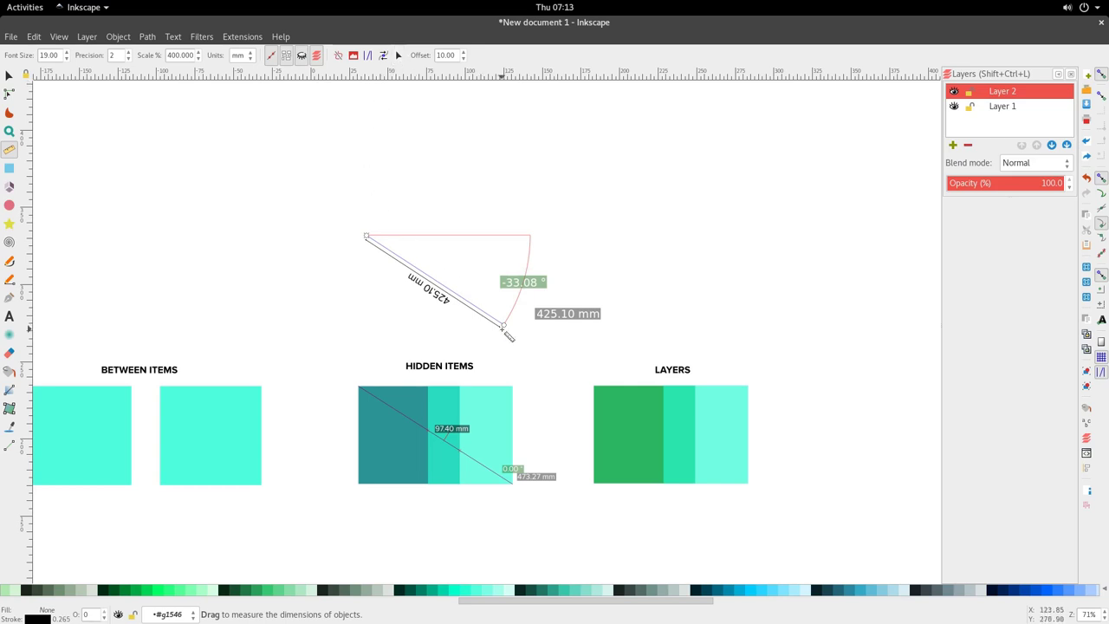
{"action": "scroll", "coordinate": [431, 288], "scroll_direction": "up", "scroll_amount": 4}
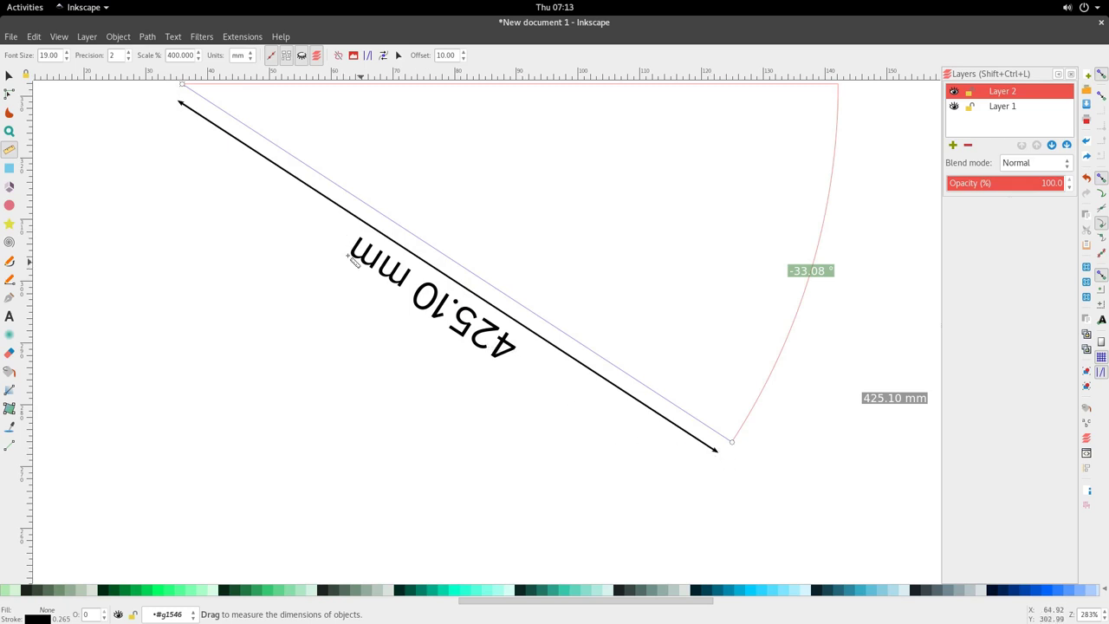
{"action": "scroll", "coordinate": [355, 258], "scroll_direction": "down", "scroll_amount": 2}
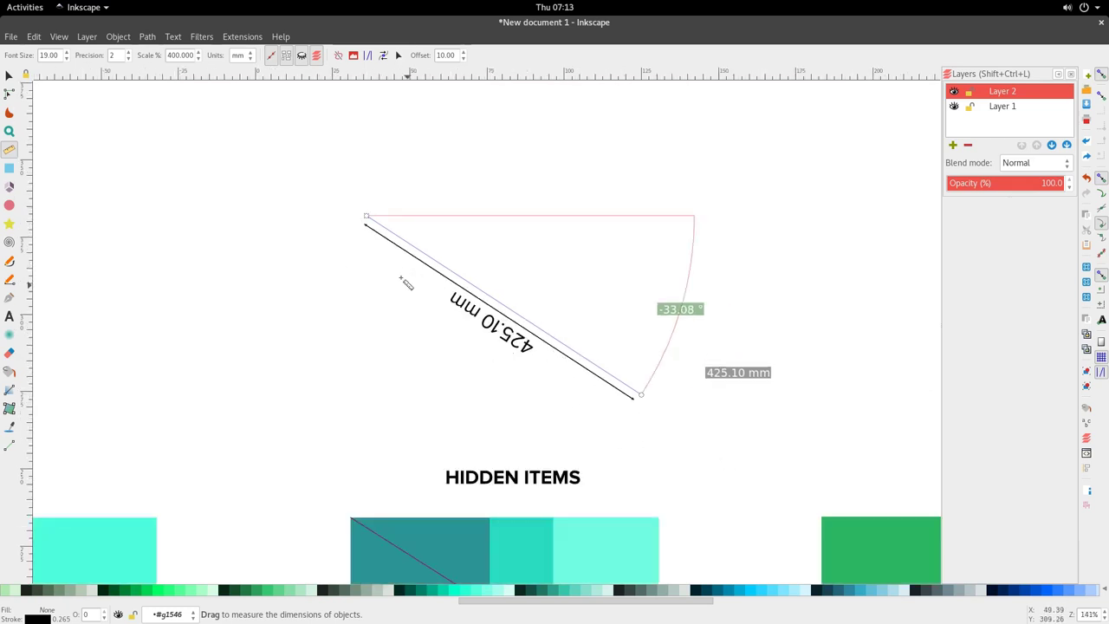
{"action": "scroll", "coordinate": [429, 351], "scroll_direction": "down", "scroll_amount": 3}
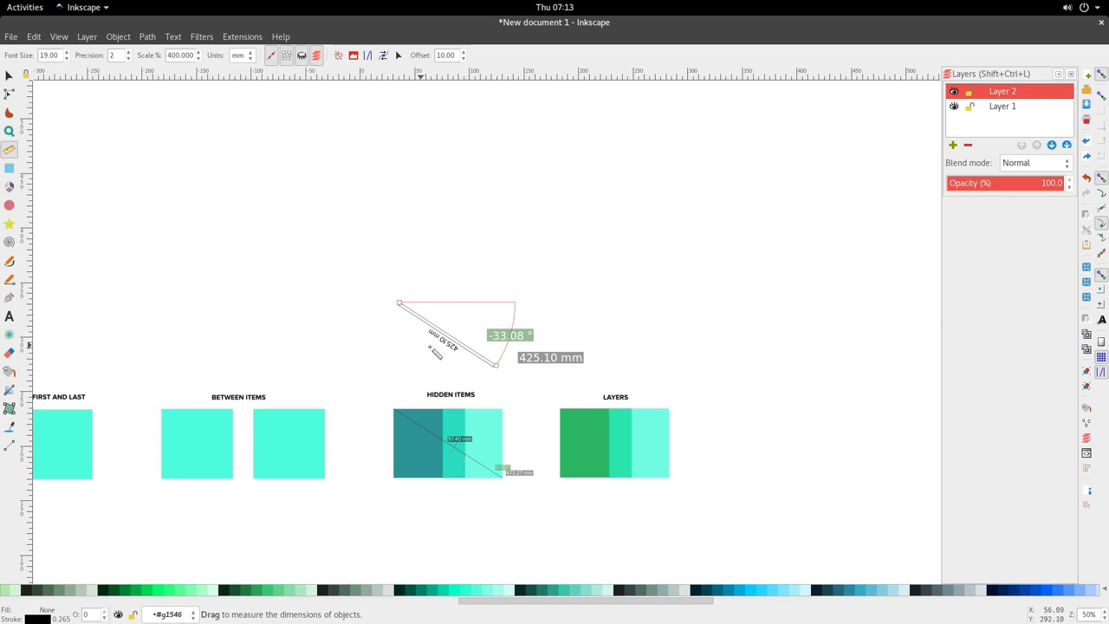
{"action": "scroll", "coordinate": [449, 344], "scroll_direction": "up", "scroll_amount": 1}
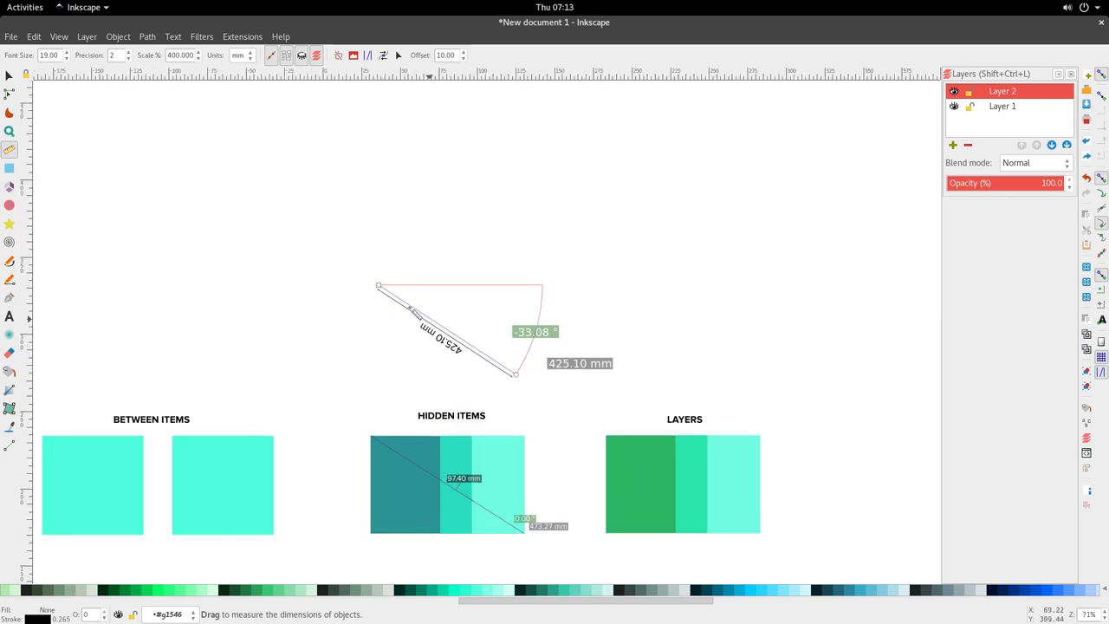
{"action": "left_click", "coordinate": [9, 76]}
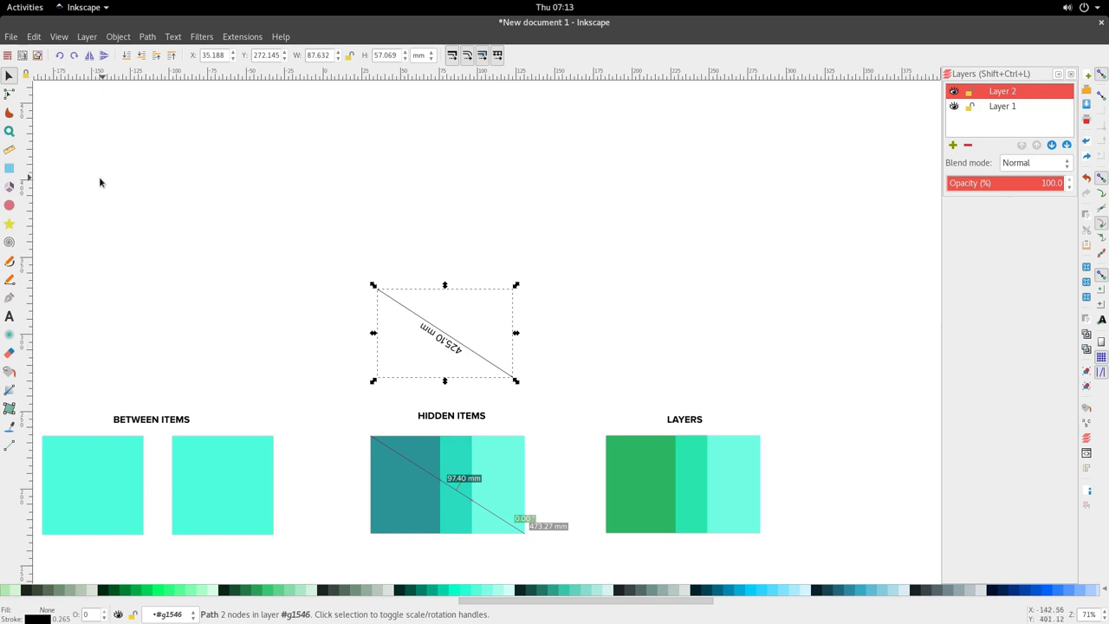
{"action": "left_click", "coordinate": [9, 149]}
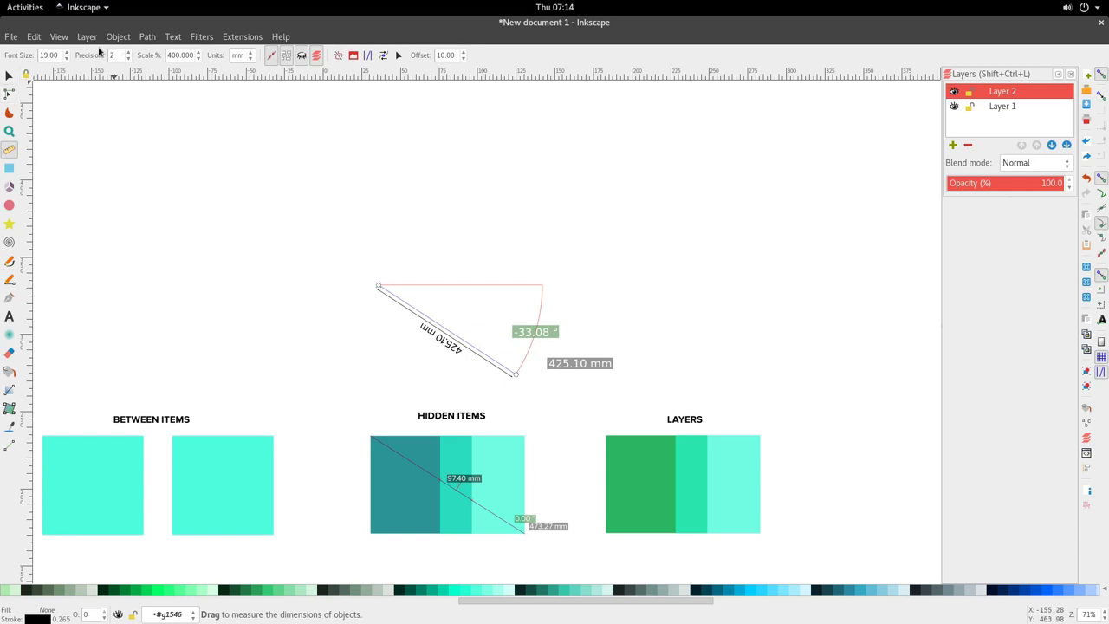
{"action": "mouse_move", "coordinate": [0, 0]}
{"action": "left_click", "coordinate": [952, 346]}
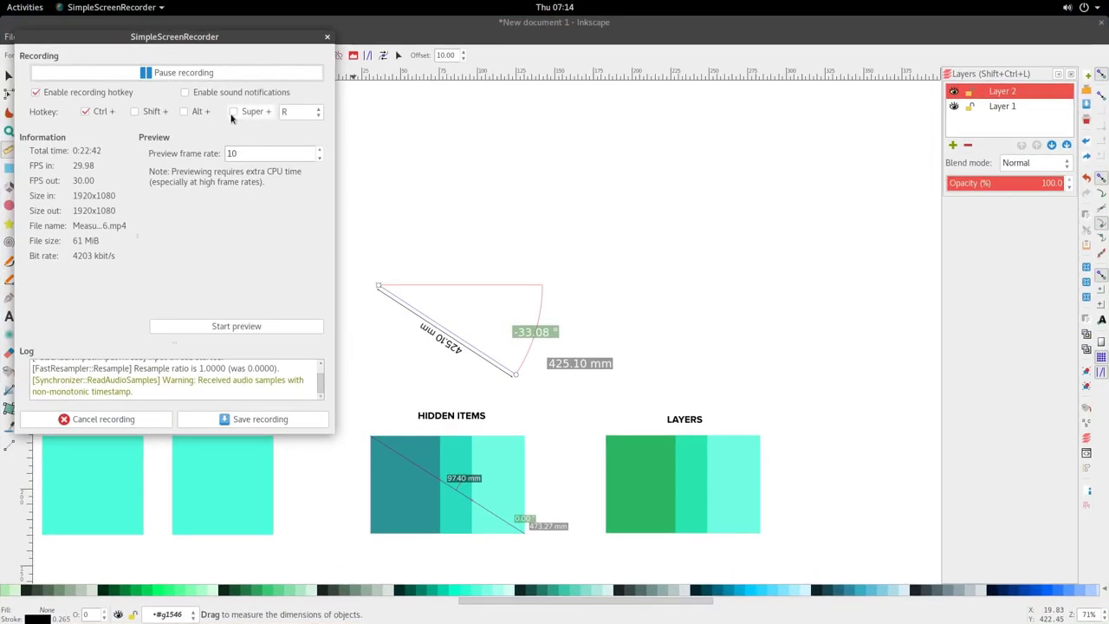